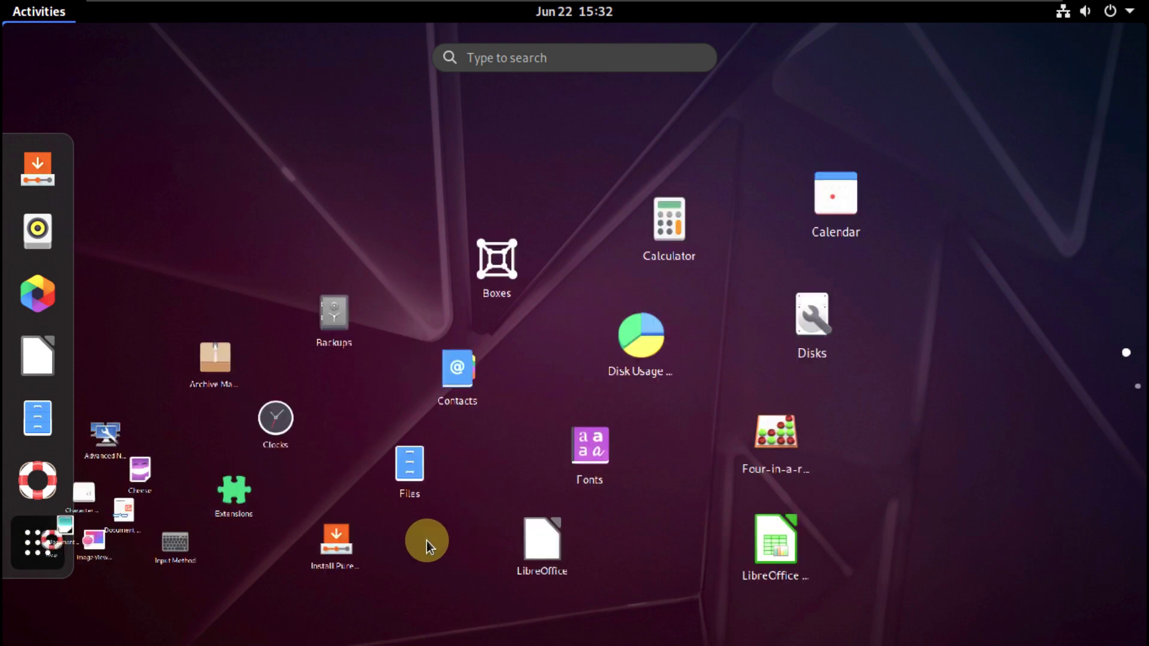
Step: Open a terminal, try the inxi and neofetch system information commands, and maximize the terminal window
{"action": "scroll", "coordinate": [557, 350], "scroll_direction": "down", "scroll_amount": 1}
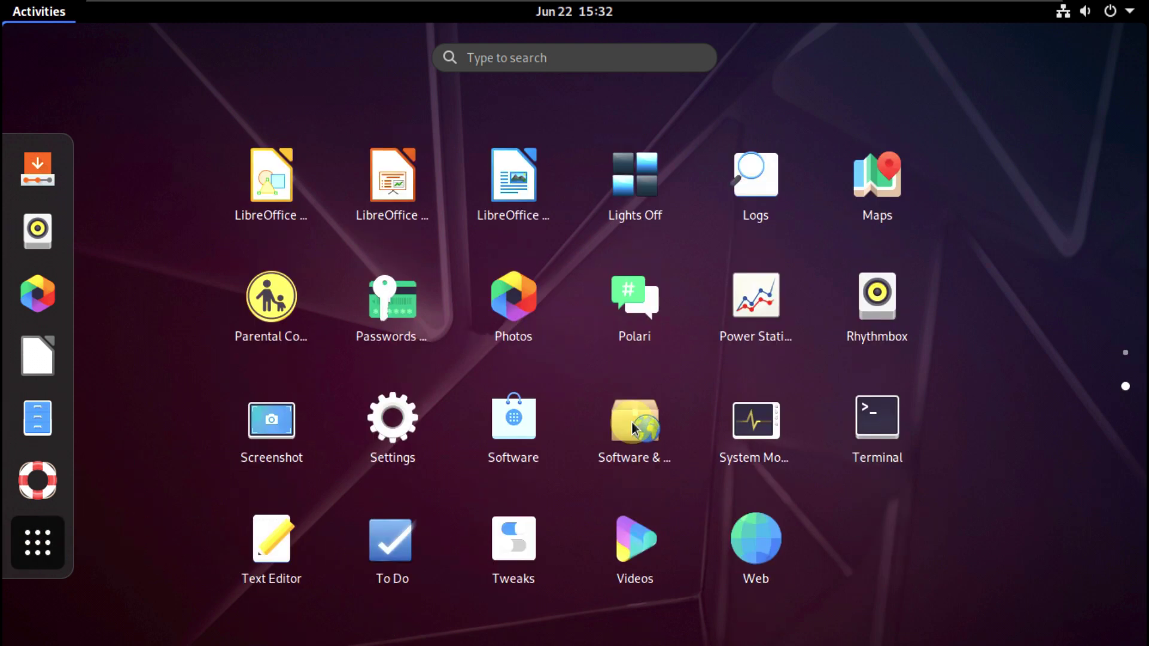
{"action": "left_click", "coordinate": [874, 421]}
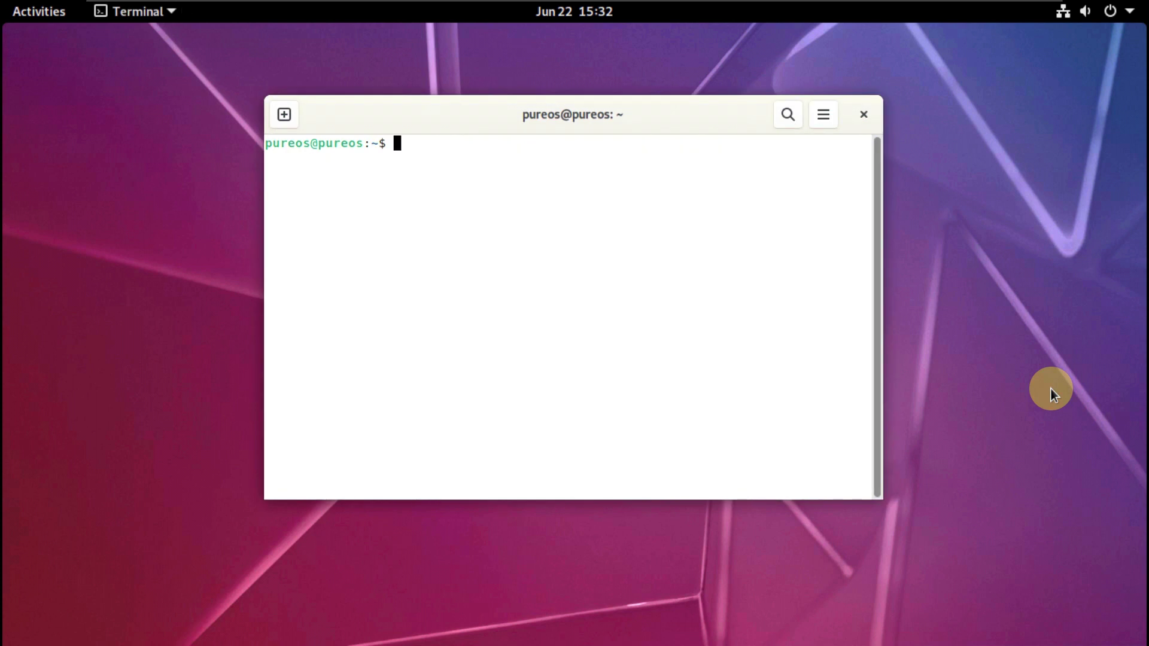
{"action": "type", "text": "inxi"}
{"action": "key", "text": "Return"}
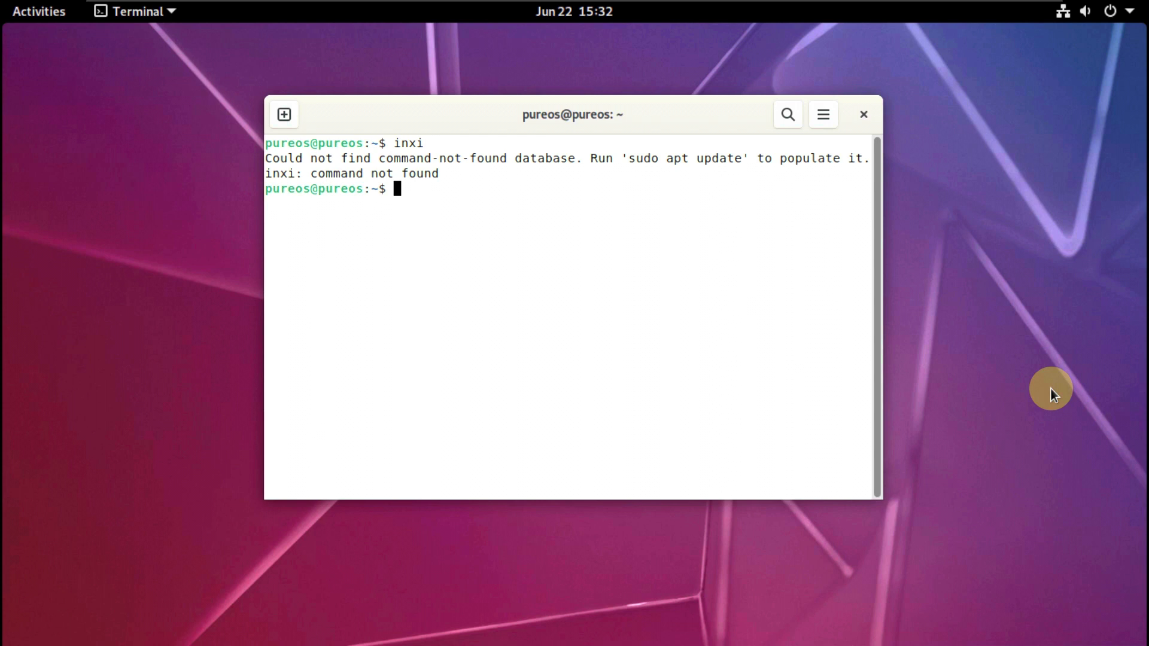
{"action": "type", "text": "neofetch"}
{"action": "key", "text": "Return"}
{"action": "double_click", "coordinate": [688, 128]}
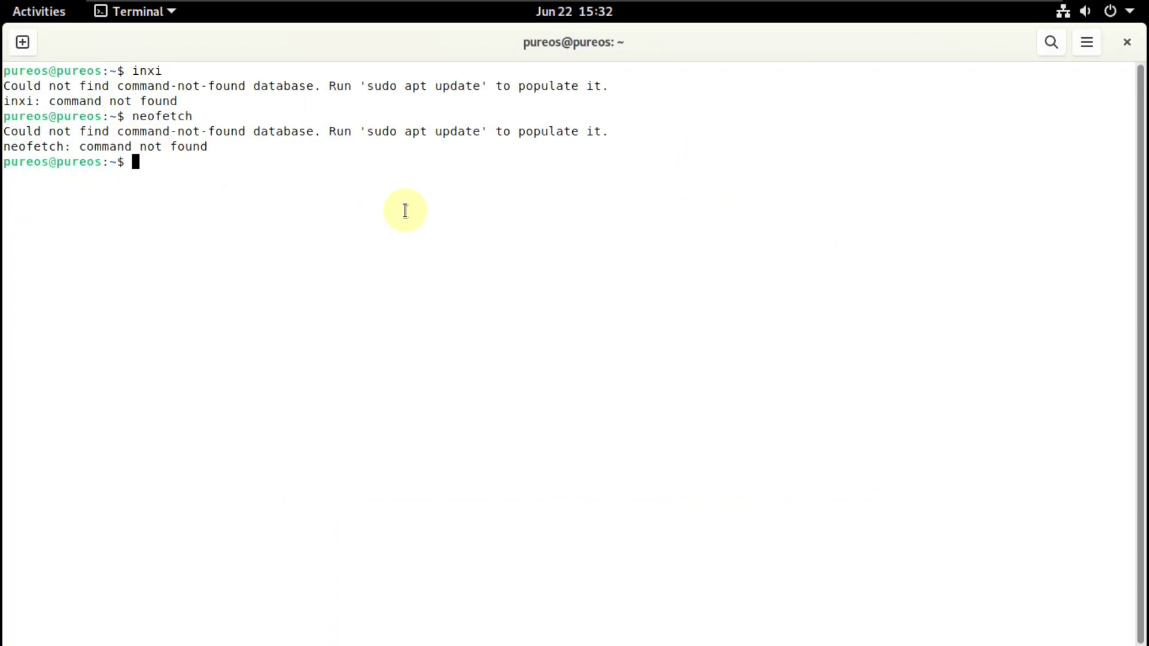
Step: Query the live system with the commands cat /etc/issue, uname -a, uname -r and htop
{"action": "type", "text": "cat /etc/issue"}
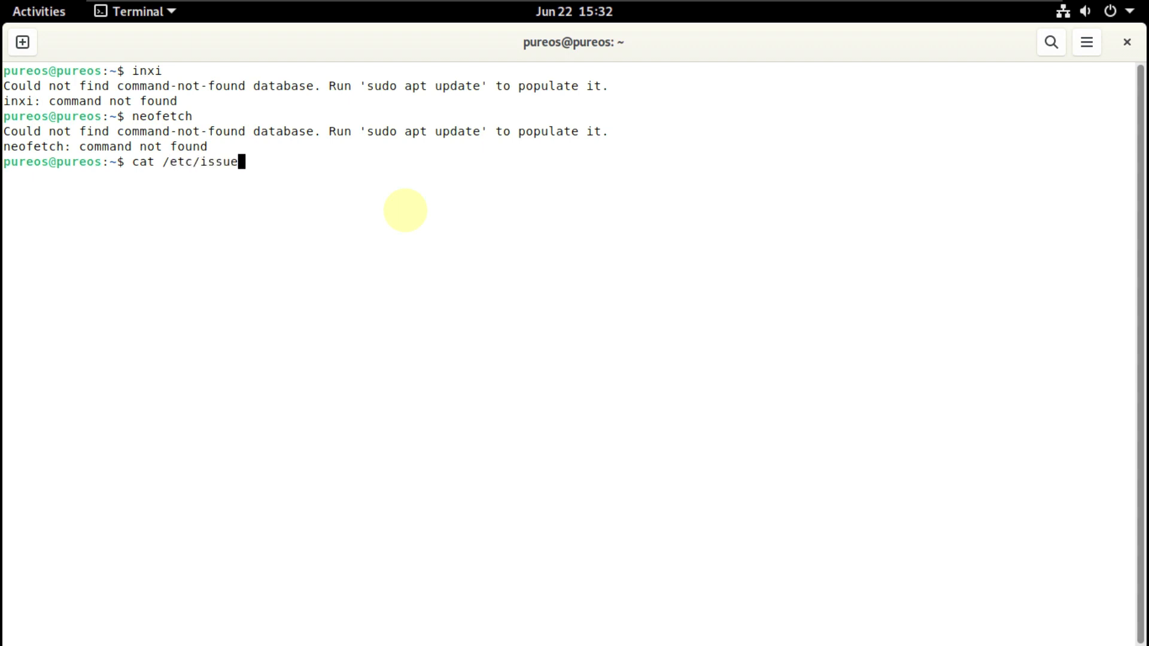
{"action": "key", "text": "Return"}
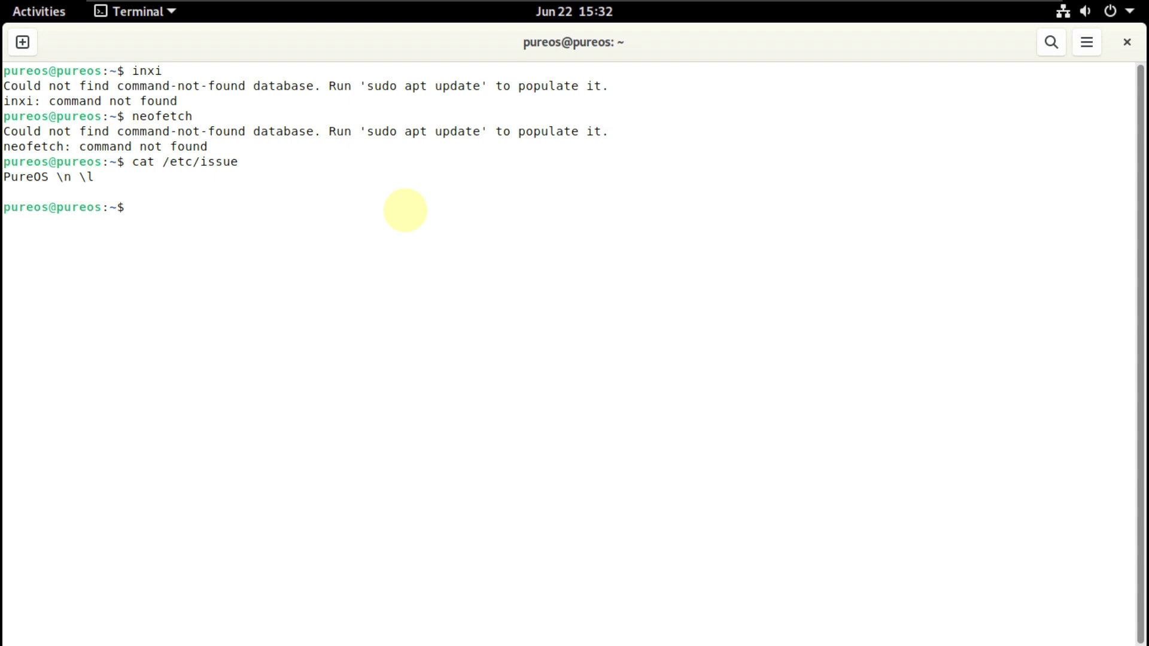
{"action": "type", "text": "uname -a"}
{"action": "key", "text": "Return"}
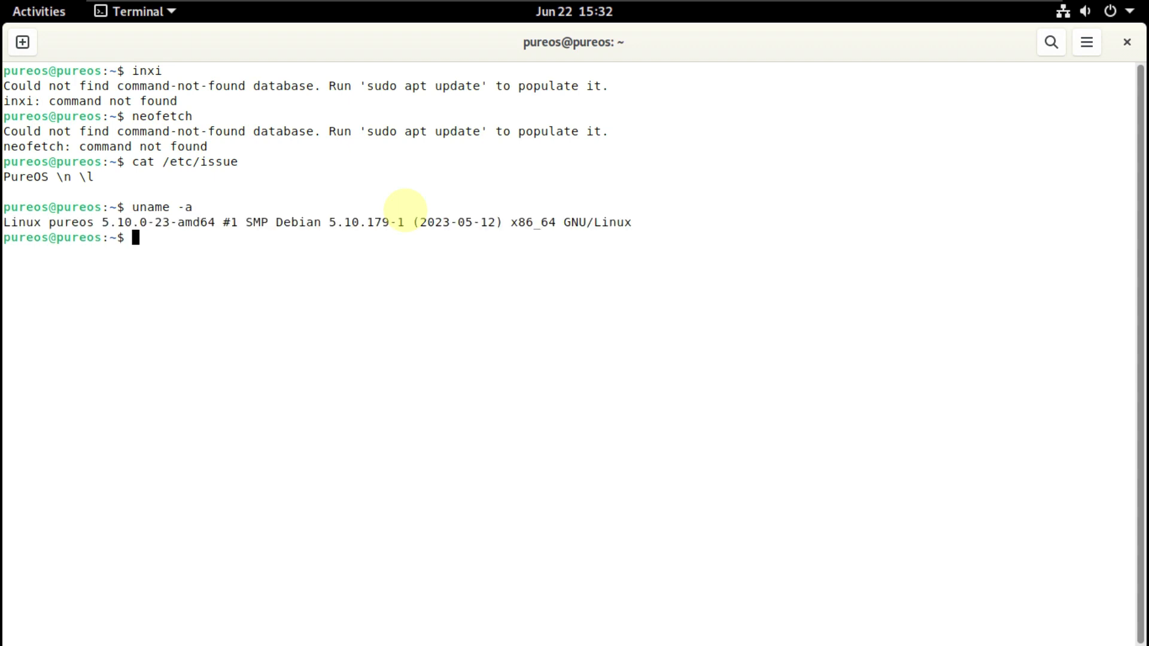
{"action": "type", "text": "uname -r"}
{"action": "key", "text": "Return"}
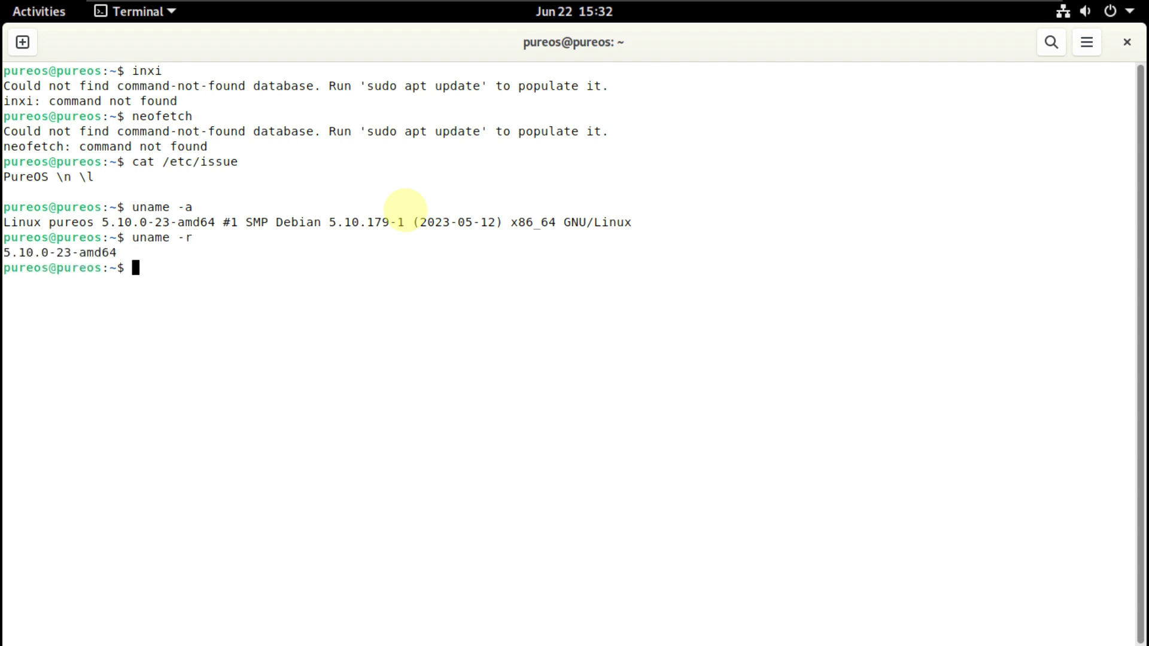
{"action": "type", "text": "htop"}
{"action": "key", "text": "Return"}
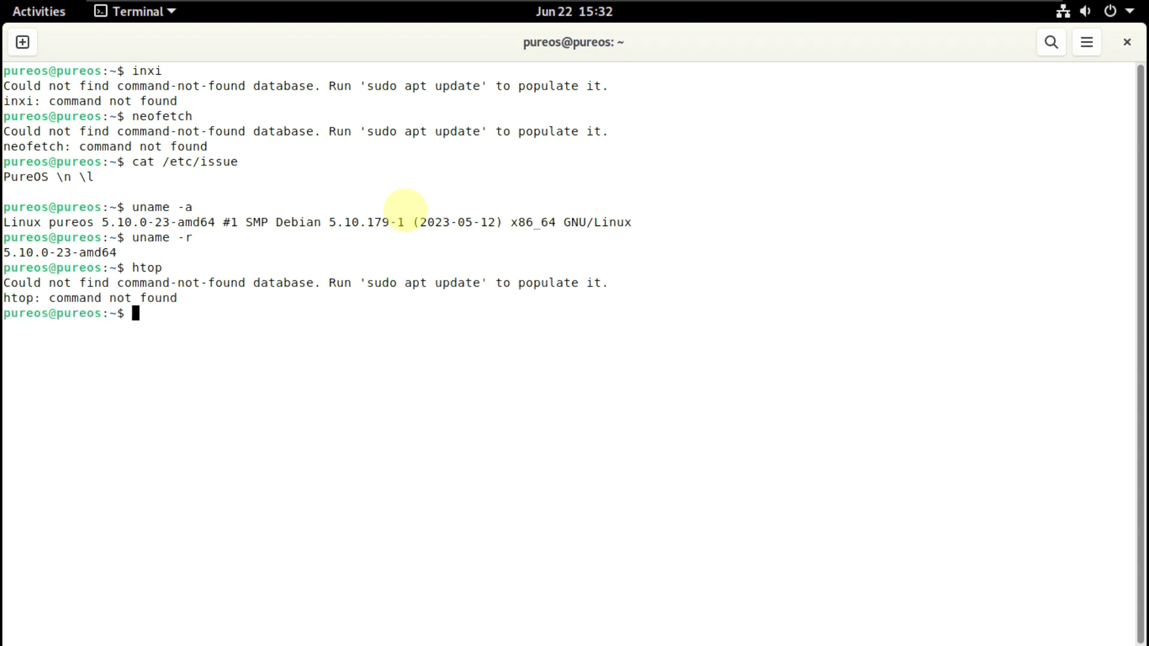
Step: View the terminal's About information, close it and end the terminal session with the exit command
{"action": "left_click", "coordinate": [1086, 48]}
{"action": "left_click", "coordinate": [990, 269]}
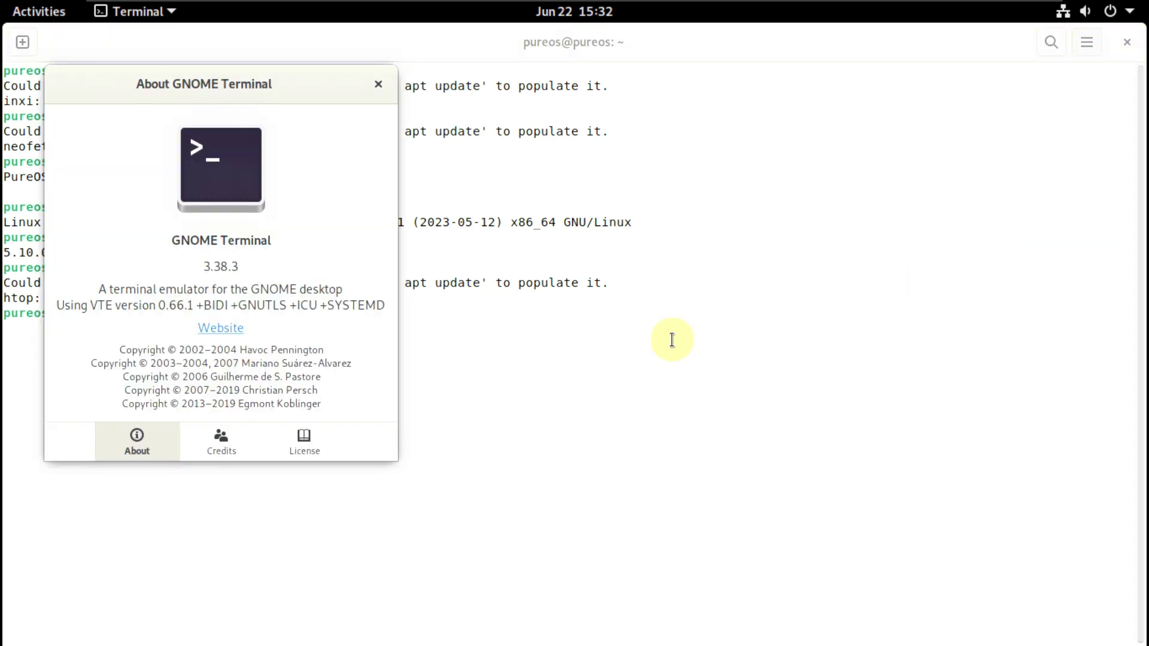
{"action": "left_click", "coordinate": [381, 85]}
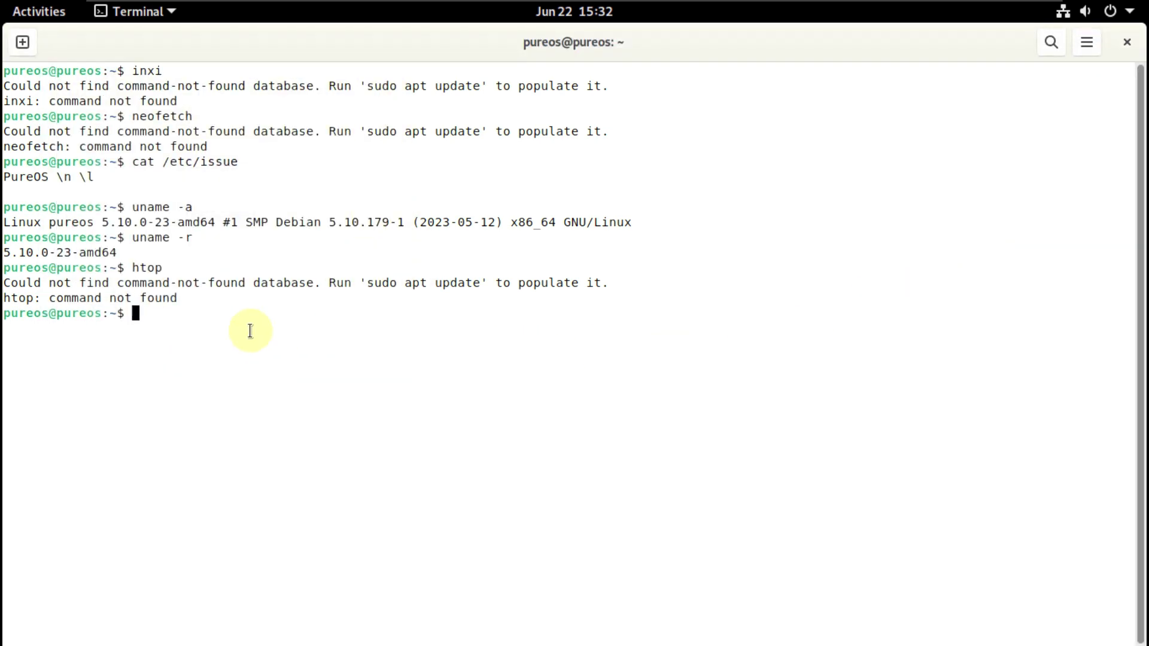
{"action": "type", "text": "exit"}
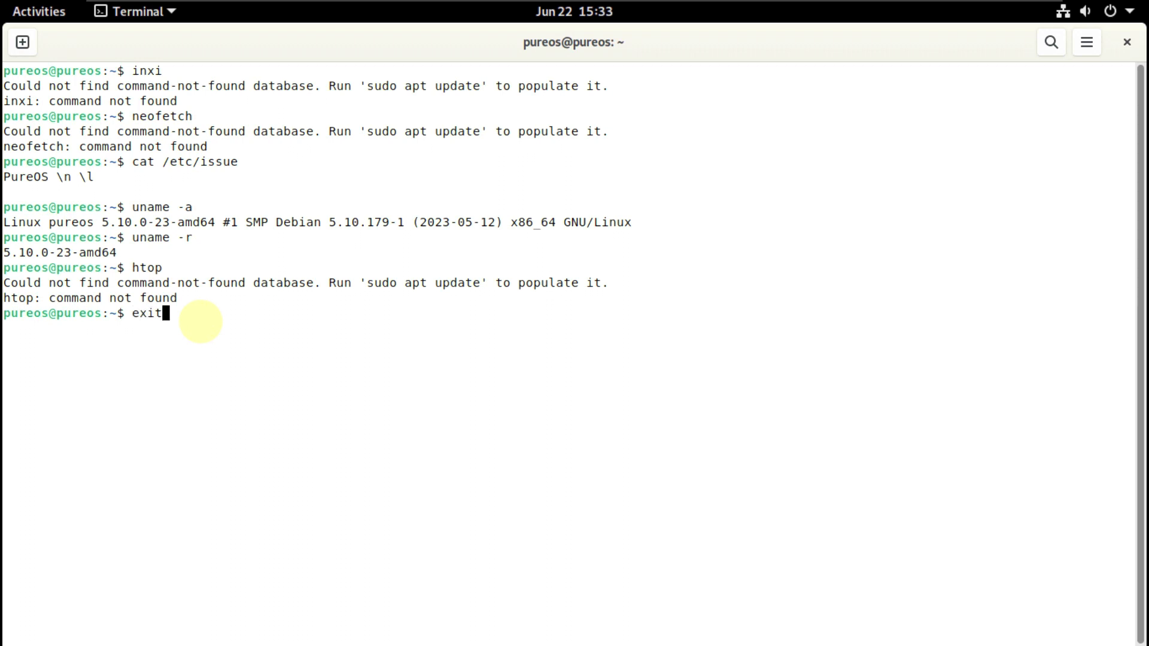
{"action": "key", "text": "Return"}
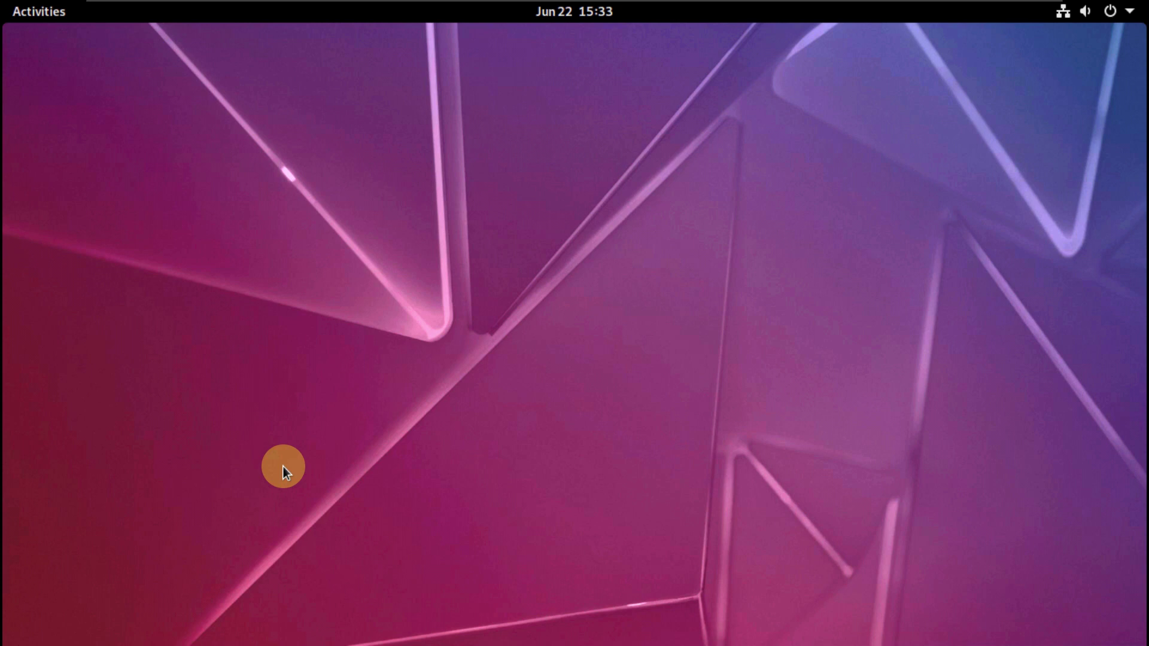
Step: Look at the desktop's calendar and notifications, and at the network and power options of the system menu
{"action": "left_click", "coordinate": [595, 20]}
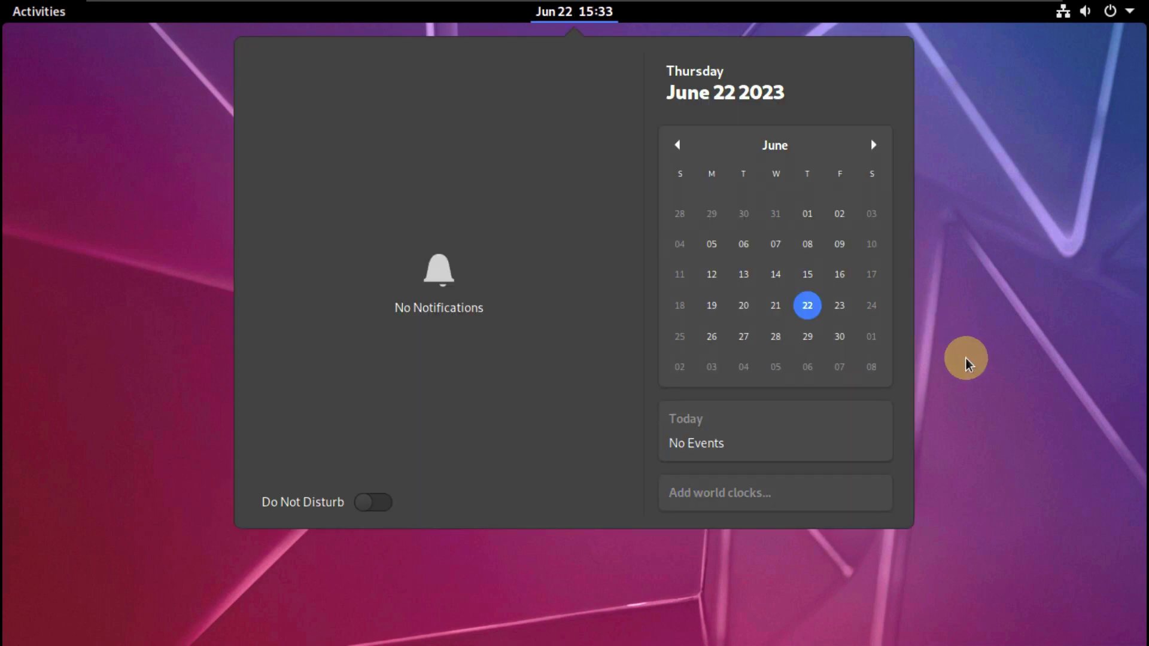
{"action": "left_click", "coordinate": [985, 372]}
{"action": "left_click", "coordinate": [1106, 18]}
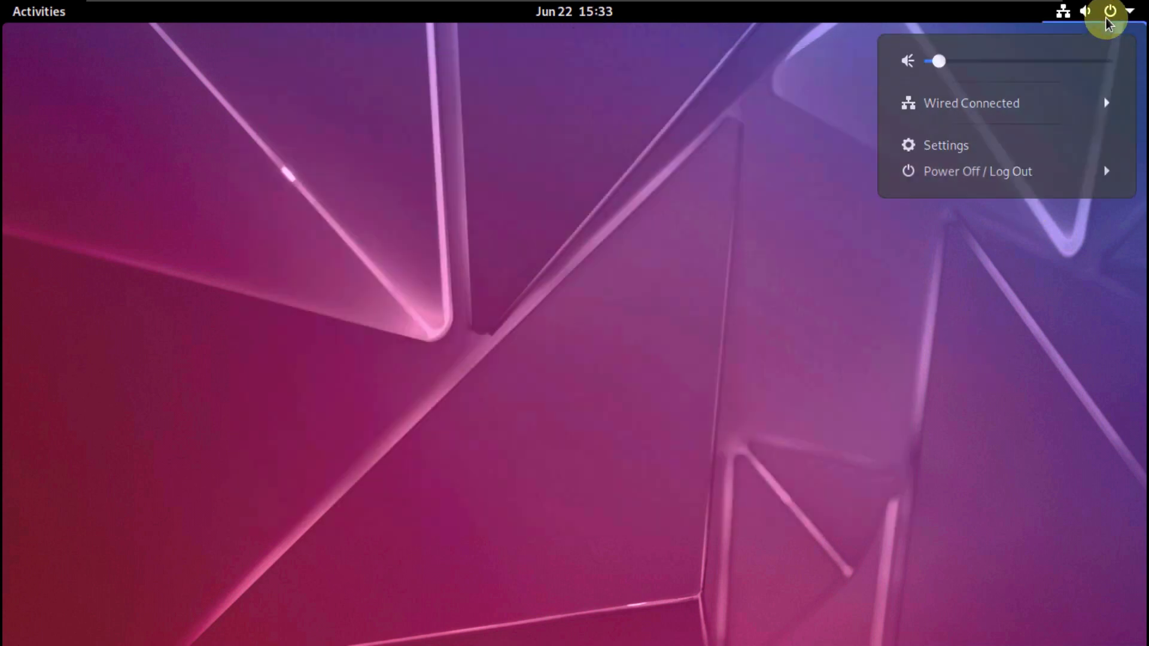
{"action": "left_click", "coordinate": [1107, 108]}
{"action": "left_click", "coordinate": [1105, 228]}
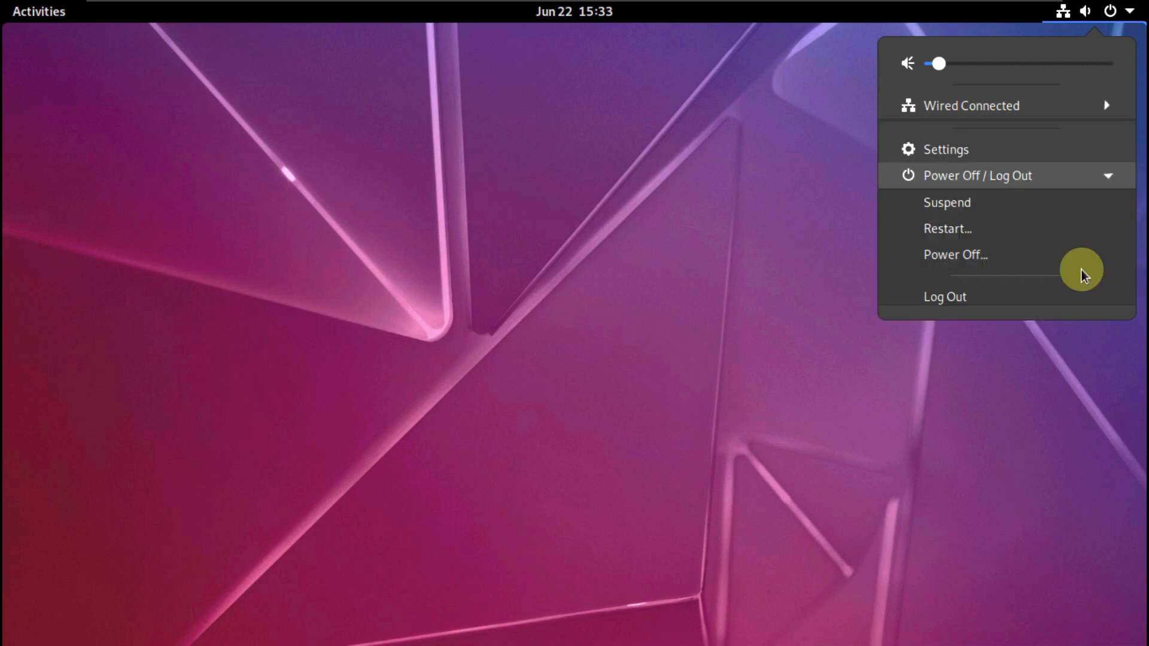
{"action": "left_click", "coordinate": [286, 256]}
Step: Browse the full list of installed applications and launch the Web browser
{"action": "left_click", "coordinate": [38, 13]}
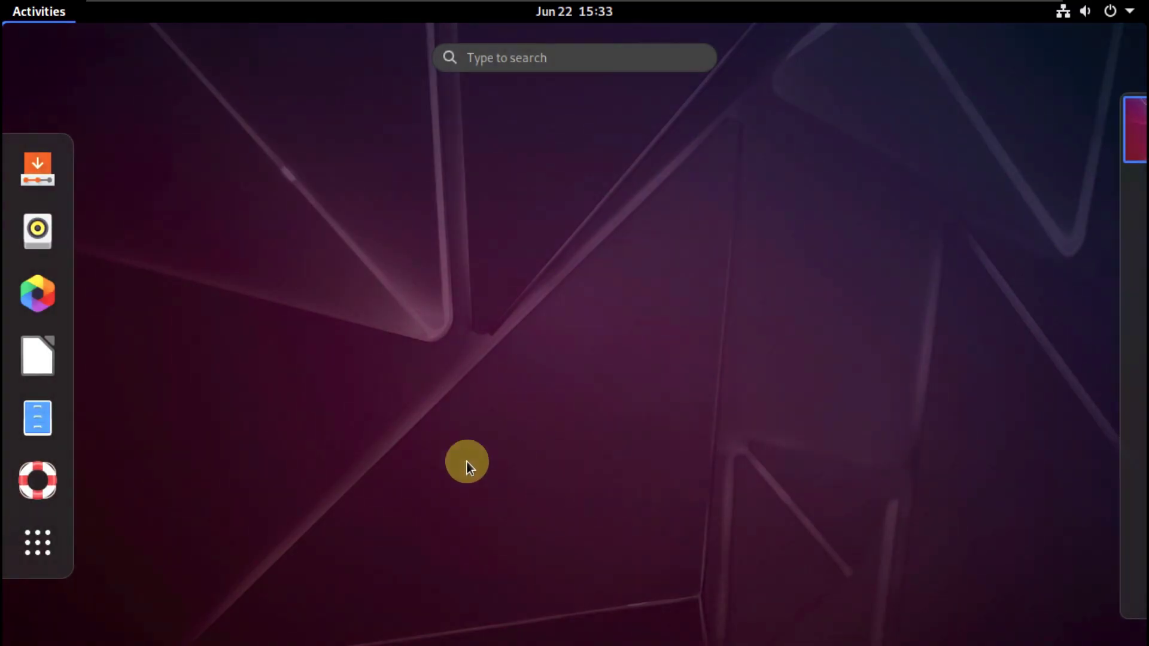
{"action": "left_click", "coordinate": [56, 530]}
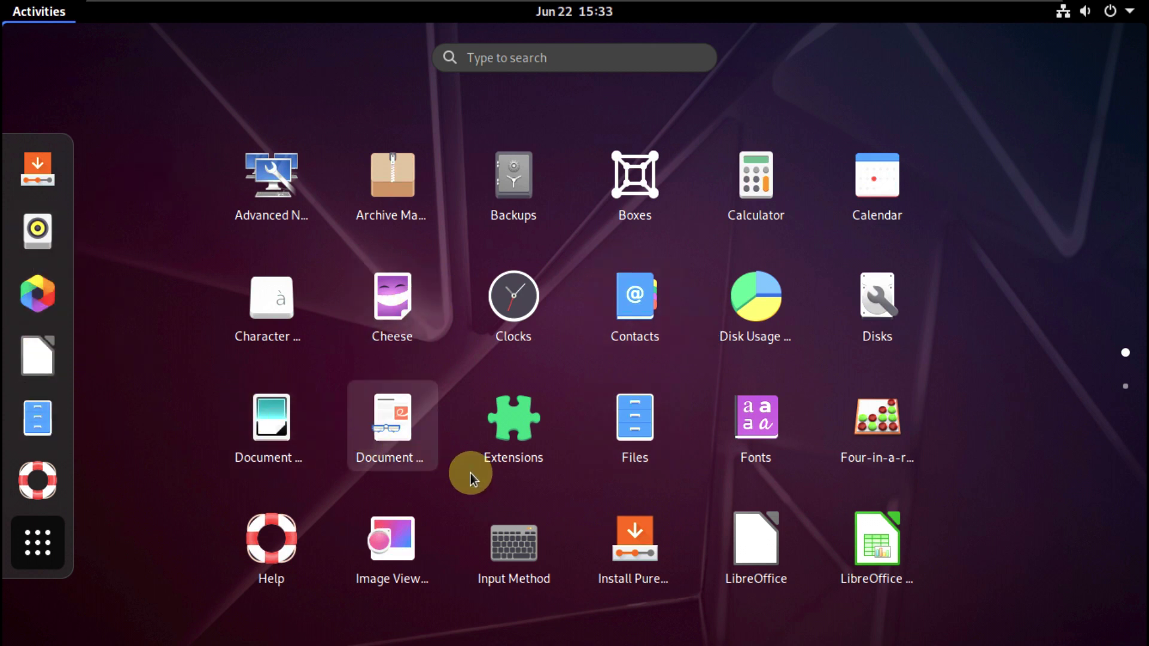
{"action": "scroll", "coordinate": [1014, 477], "scroll_direction": "down", "scroll_amount": 1}
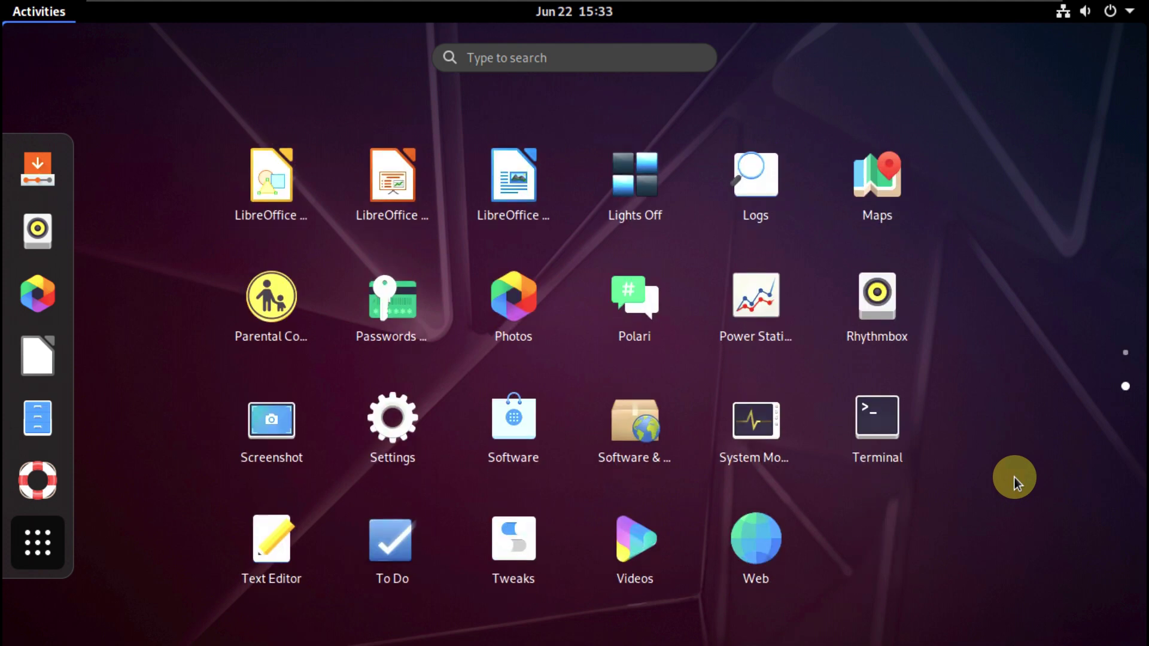
{"action": "scroll", "coordinate": [827, 482], "scroll_direction": "up", "scroll_amount": 1}
{"action": "scroll", "coordinate": [824, 482], "scroll_direction": "down", "scroll_amount": 1}
{"action": "left_click", "coordinate": [734, 558]}
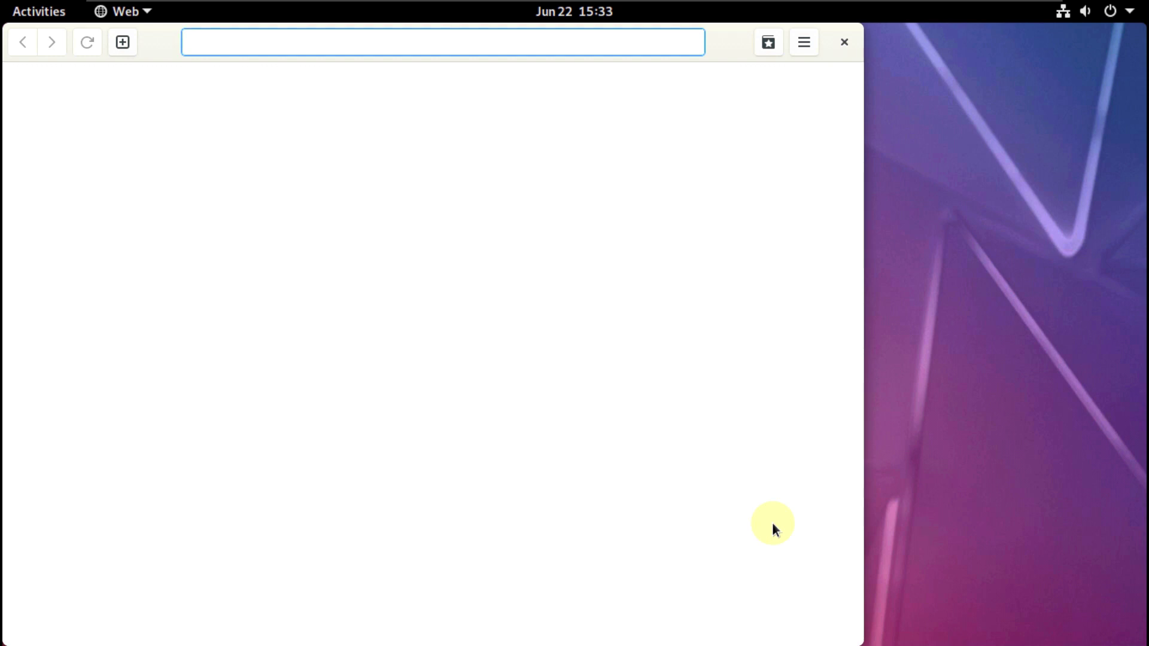
Step: Check the browser's version number in its About information and close the dialog
{"action": "left_click", "coordinate": [802, 43]}
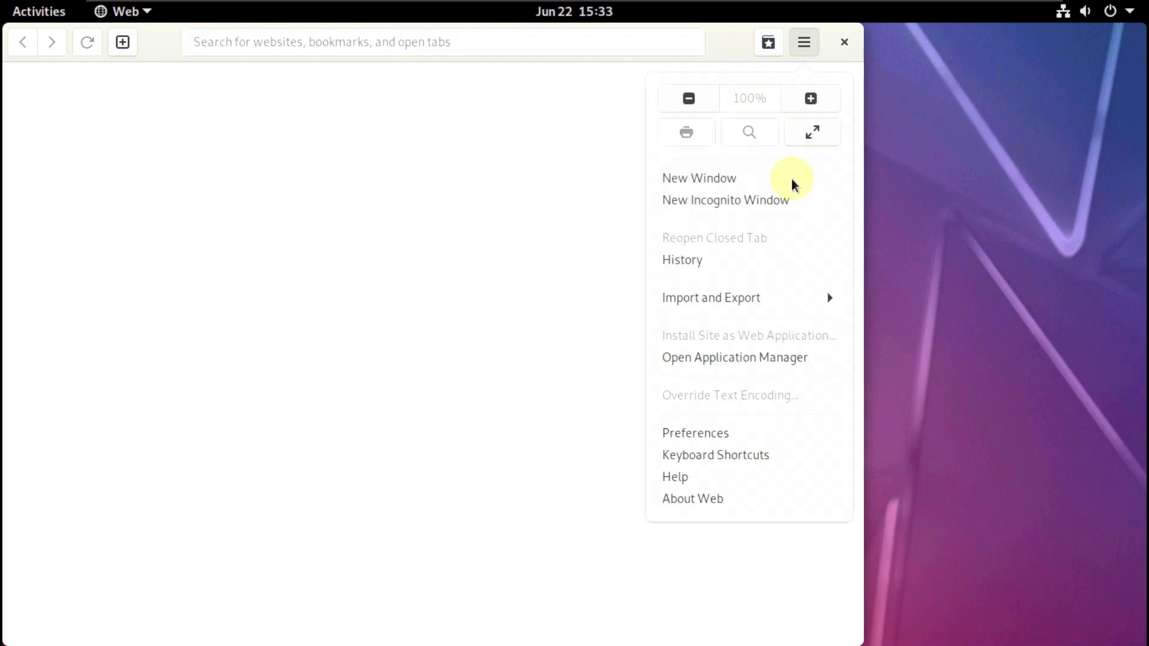
{"action": "left_click", "coordinate": [785, 497]}
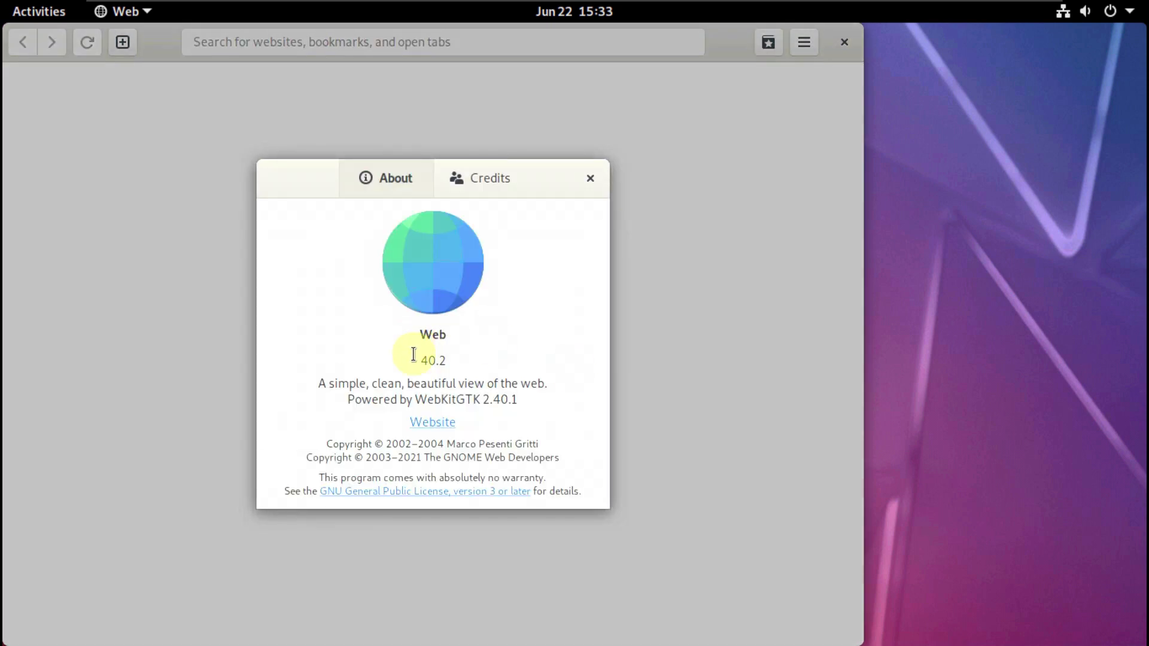
{"action": "left_click_drag", "start_coordinate": [464, 360], "coordinate": [414, 360]}
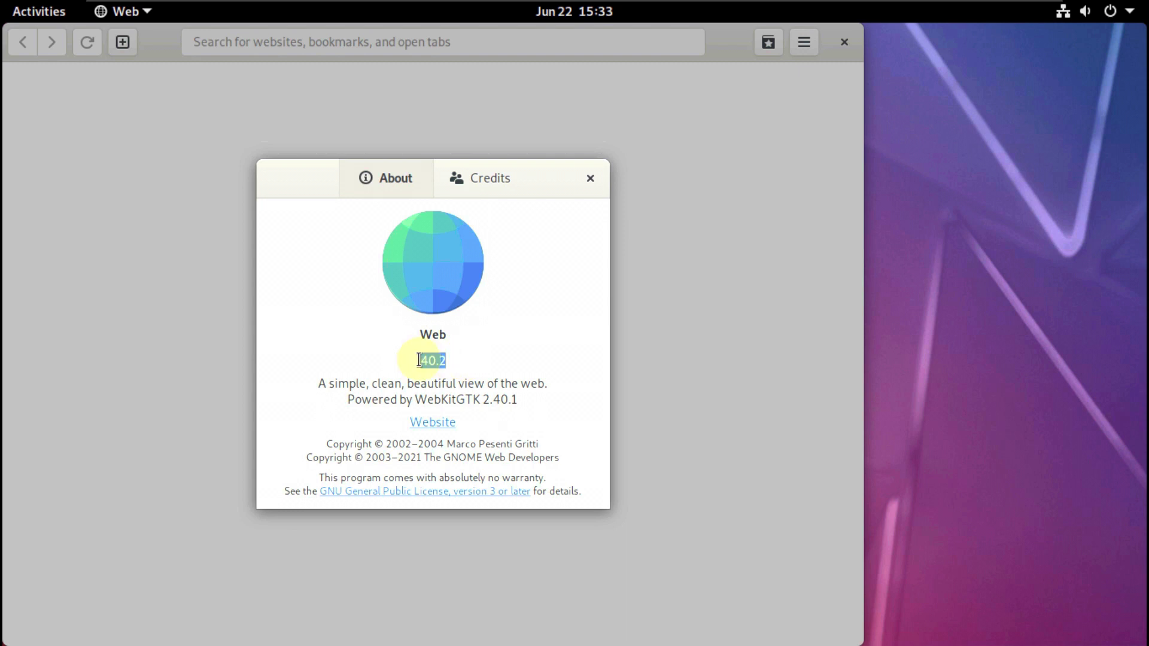
{"action": "left_click", "coordinate": [589, 179]}
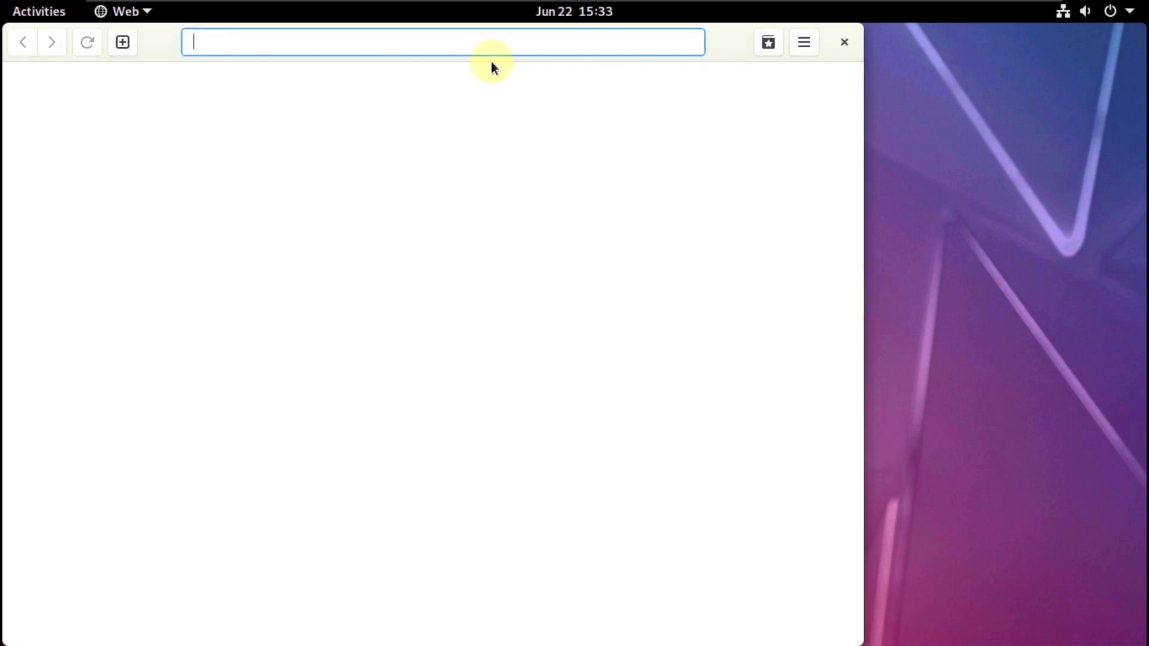
Step: Search Google for pureos, answering the cookie consent, and open the pureos.net website
{"action": "type", "text": "pureos"}
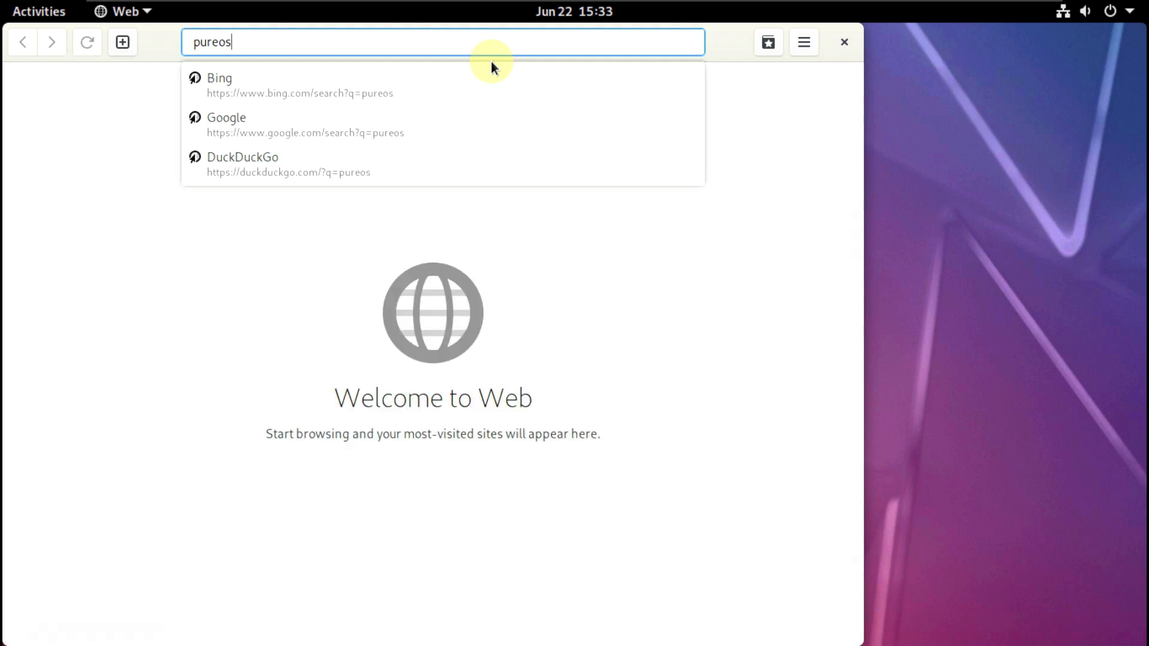
{"action": "left_click", "coordinate": [466, 125]}
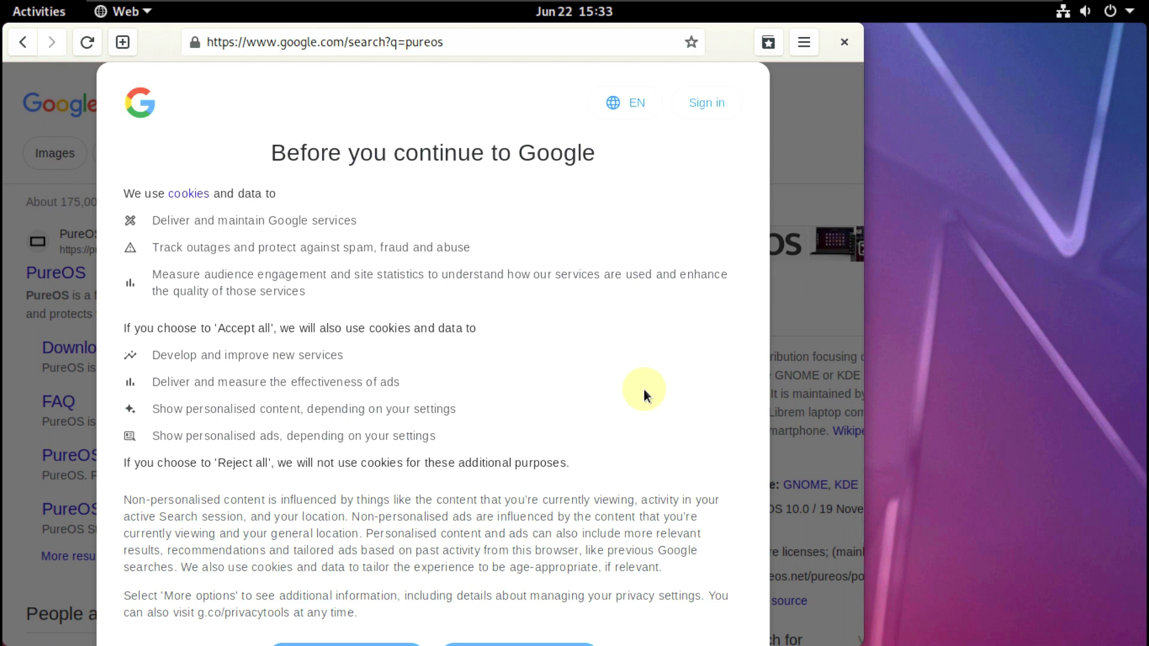
{"action": "scroll", "coordinate": [644, 388], "scroll_direction": "down", "scroll_amount": 3}
{"action": "left_click", "coordinate": [551, 532]}
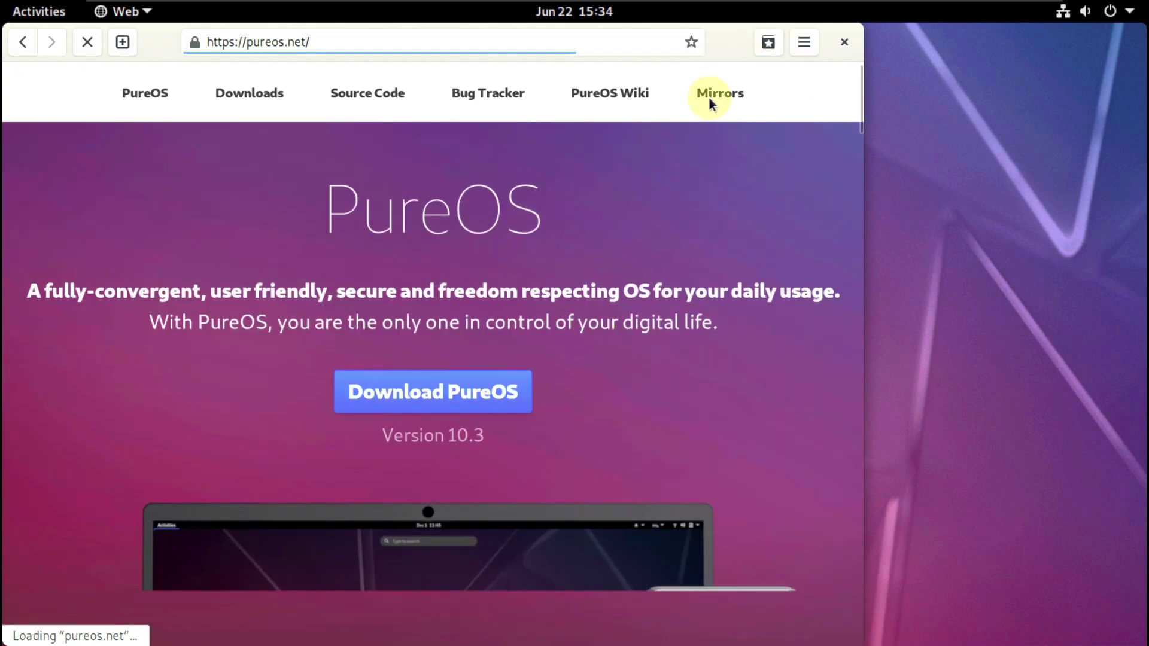
Step: Maximize the browser window and read through the PureOS home page down to its footer and back up
{"action": "double_click", "coordinate": [729, 59]}
{"action": "scroll", "coordinate": [437, 354], "scroll_direction": "down", "scroll_amount": 3}
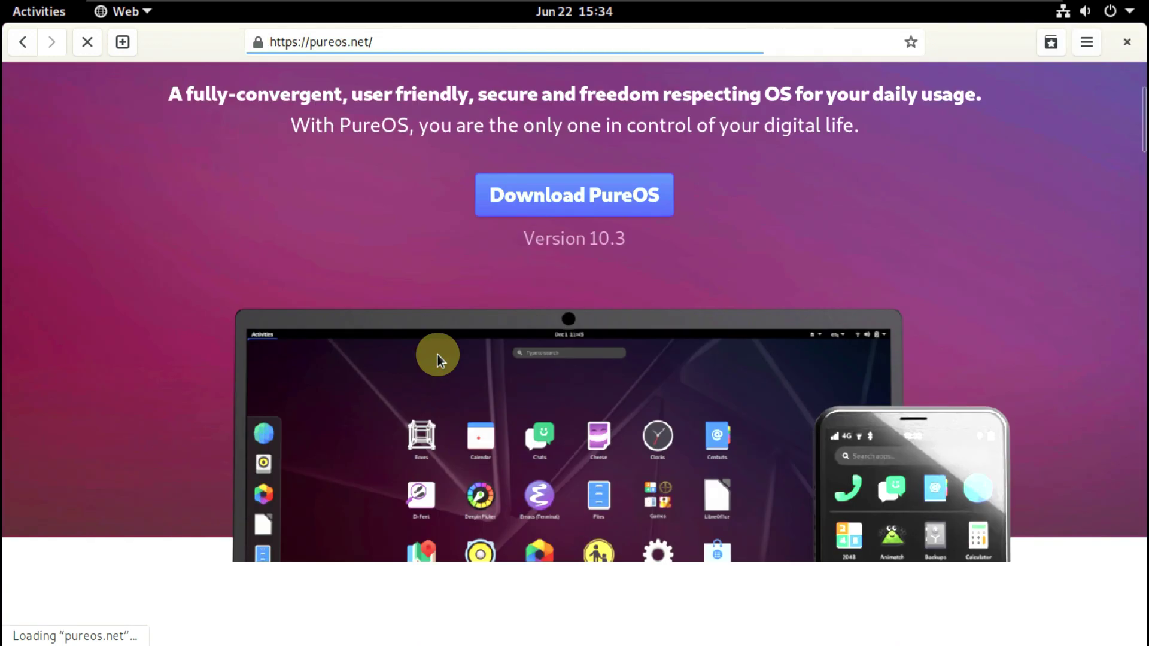
{"action": "scroll", "coordinate": [624, 252], "scroll_direction": "up", "scroll_amount": 3}
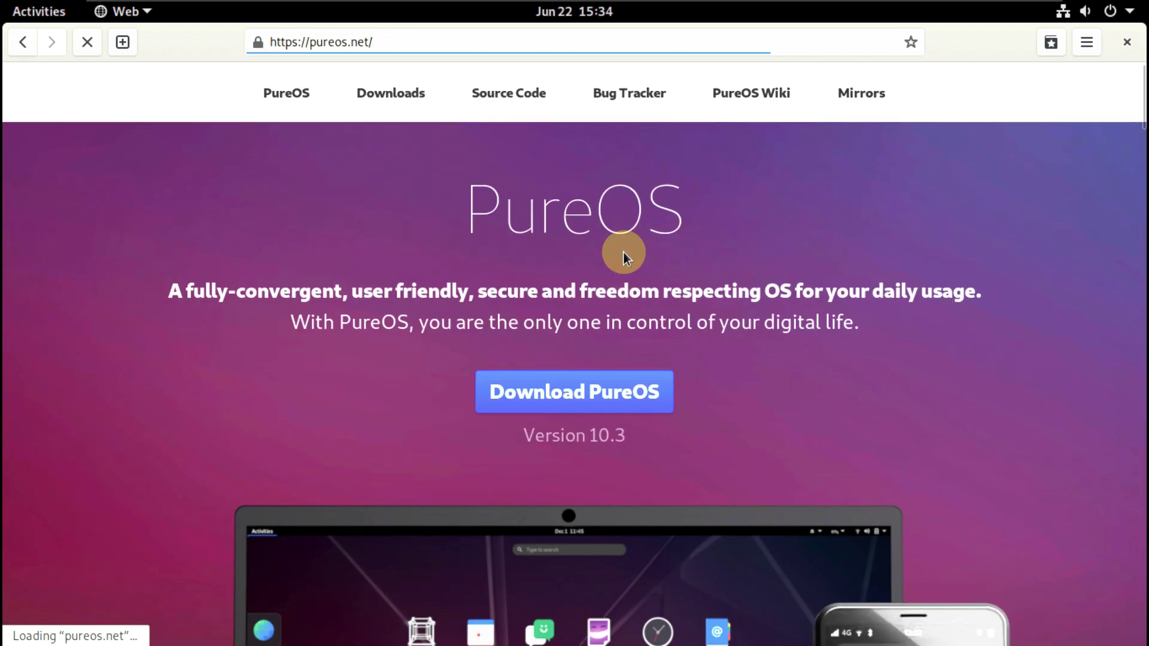
{"action": "scroll", "coordinate": [624, 253], "scroll_direction": "down", "scroll_amount": 8}
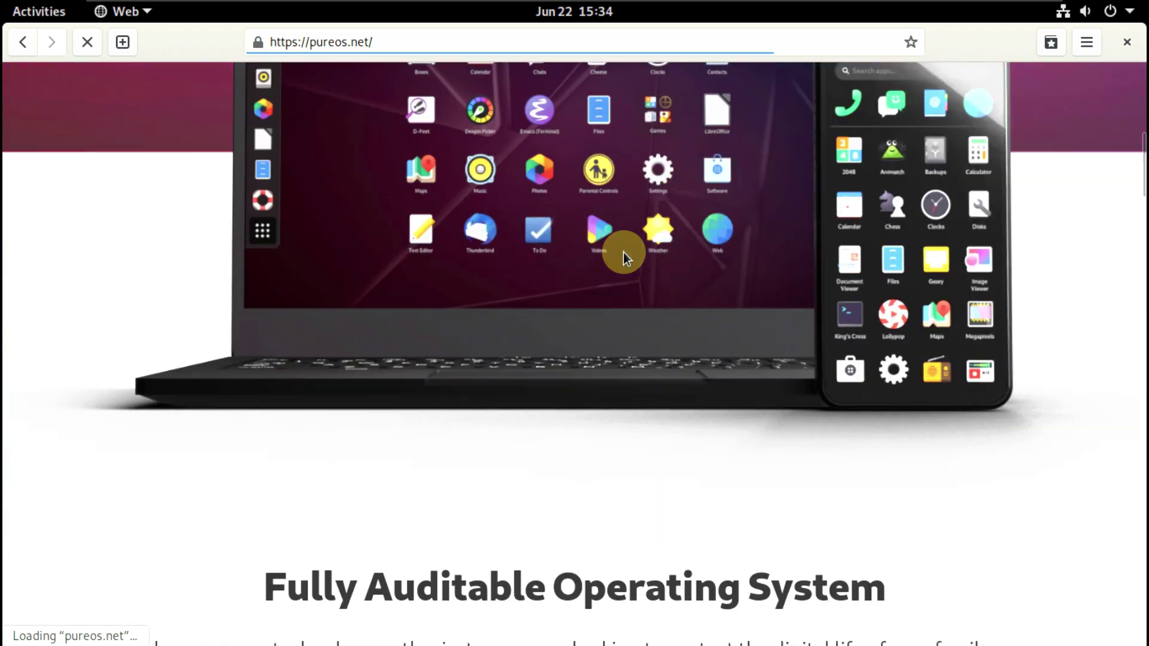
{"action": "scroll", "coordinate": [623, 253], "scroll_direction": "down", "scroll_amount": 8}
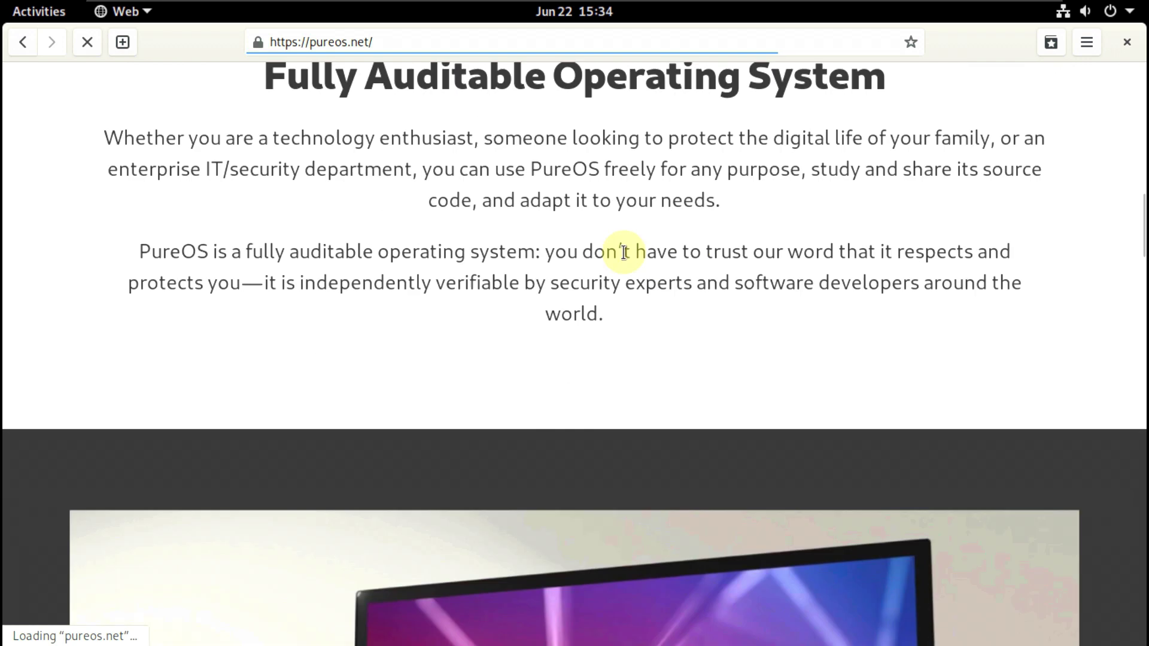
{"action": "scroll", "coordinate": [624, 252], "scroll_direction": "down", "scroll_amount": 12}
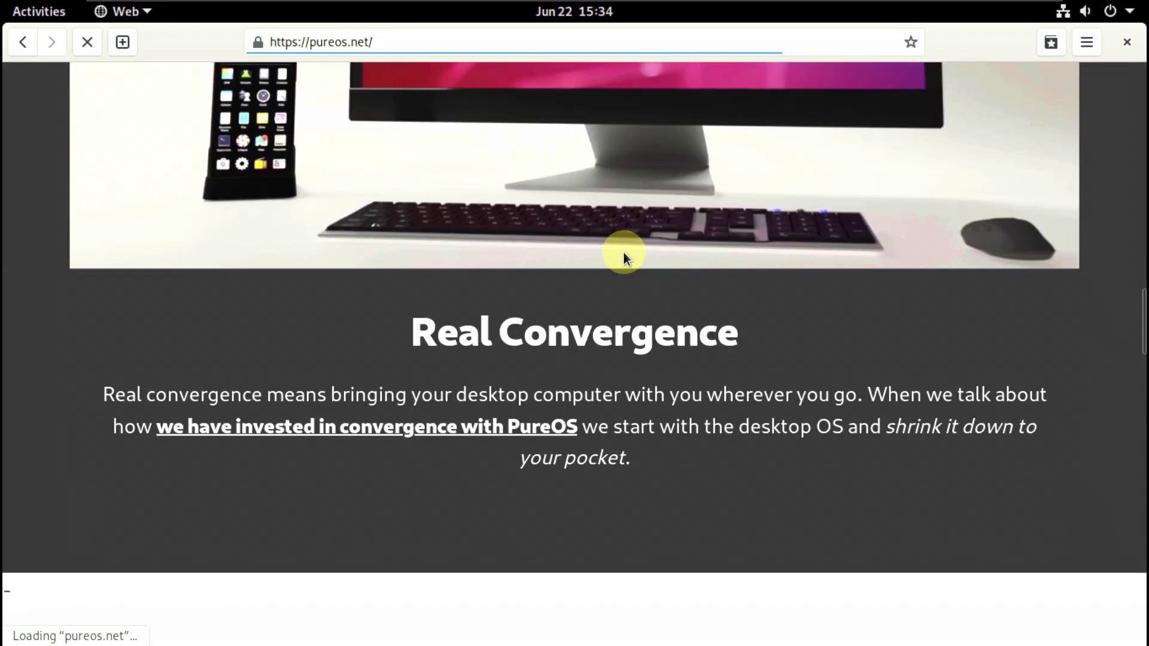
{"action": "scroll", "coordinate": [623, 252], "scroll_direction": "down", "scroll_amount": 12}
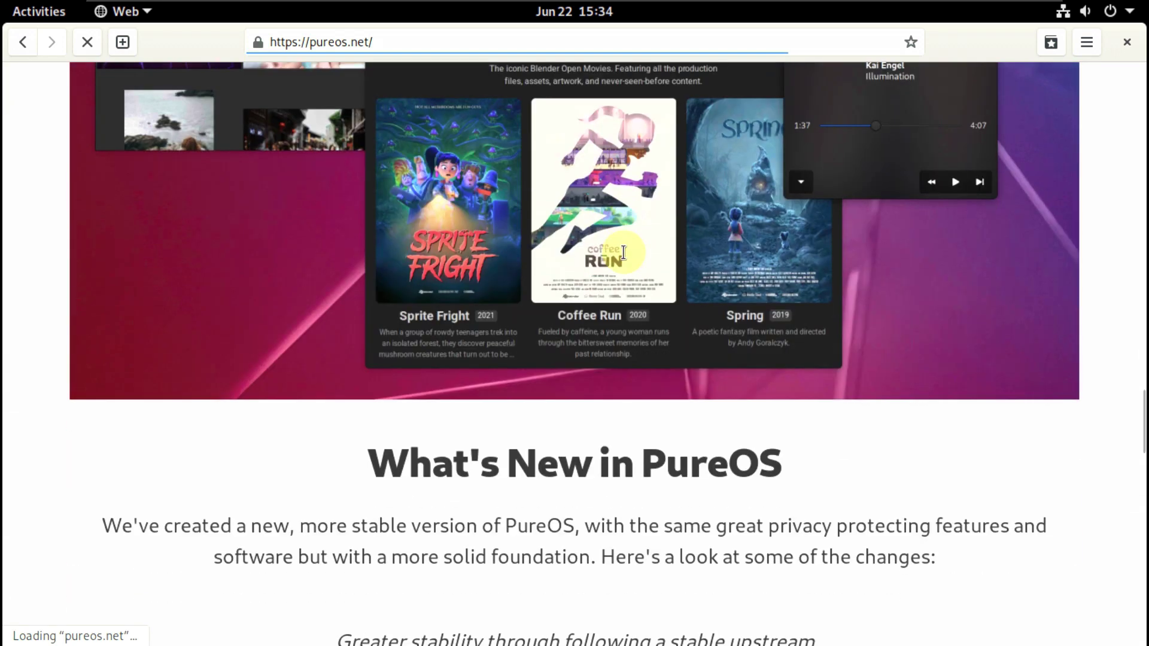
{"action": "scroll", "coordinate": [623, 252], "scroll_direction": "down", "scroll_amount": 7}
{"action": "scroll", "coordinate": [623, 254], "scroll_direction": "down", "scroll_amount": 9}
{"action": "scroll", "coordinate": [561, 334], "scroll_direction": "down", "scroll_amount": 7}
{"action": "scroll", "coordinate": [561, 335], "scroll_direction": "down", "scroll_amount": 2}
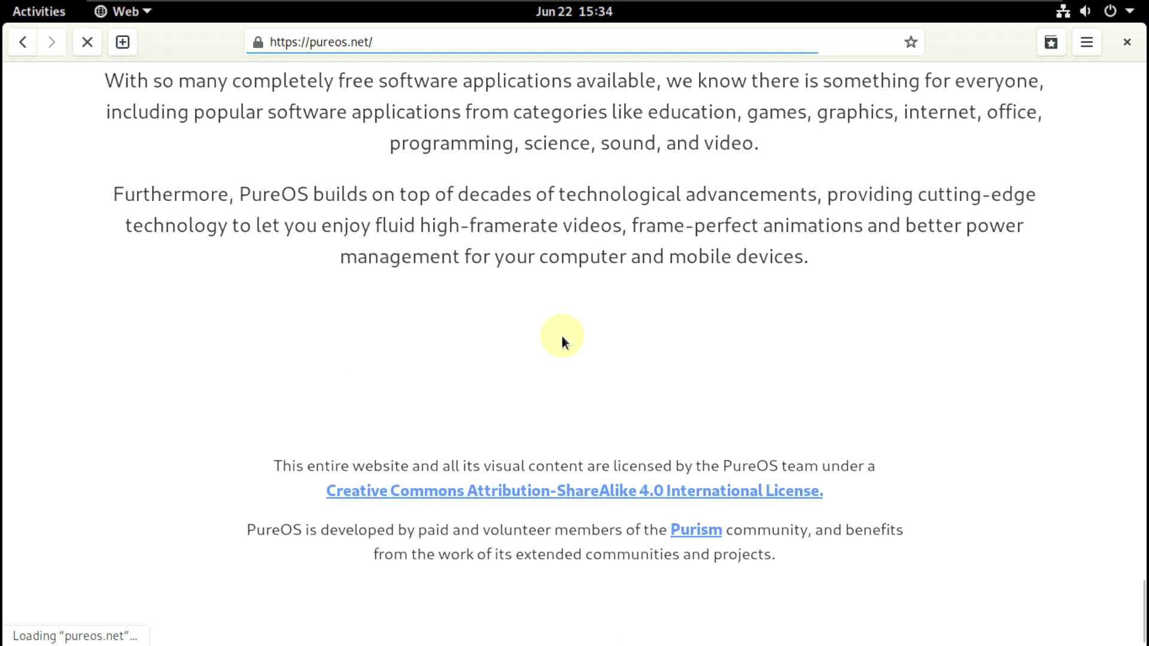
{"action": "scroll", "coordinate": [561, 335], "scroll_direction": "up", "scroll_amount": 20}
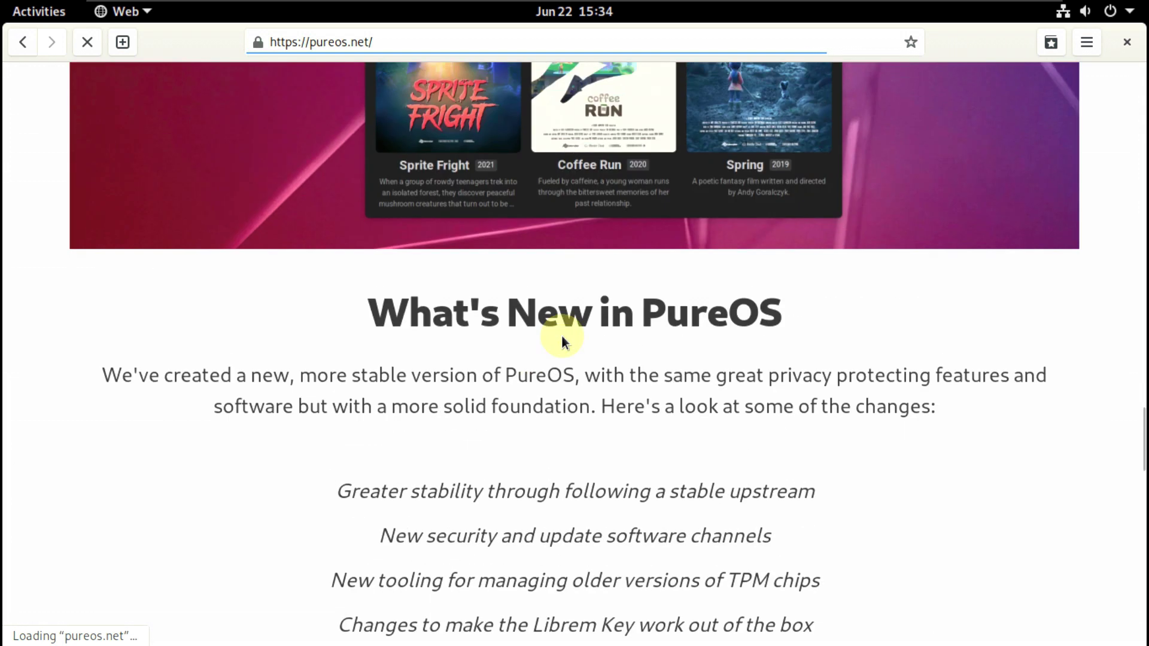
Step: Return to the beginning of the PureOS home page and open the Download PureOS page
{"action": "scroll", "coordinate": [561, 335], "scroll_direction": "up", "scroll_amount": 20}
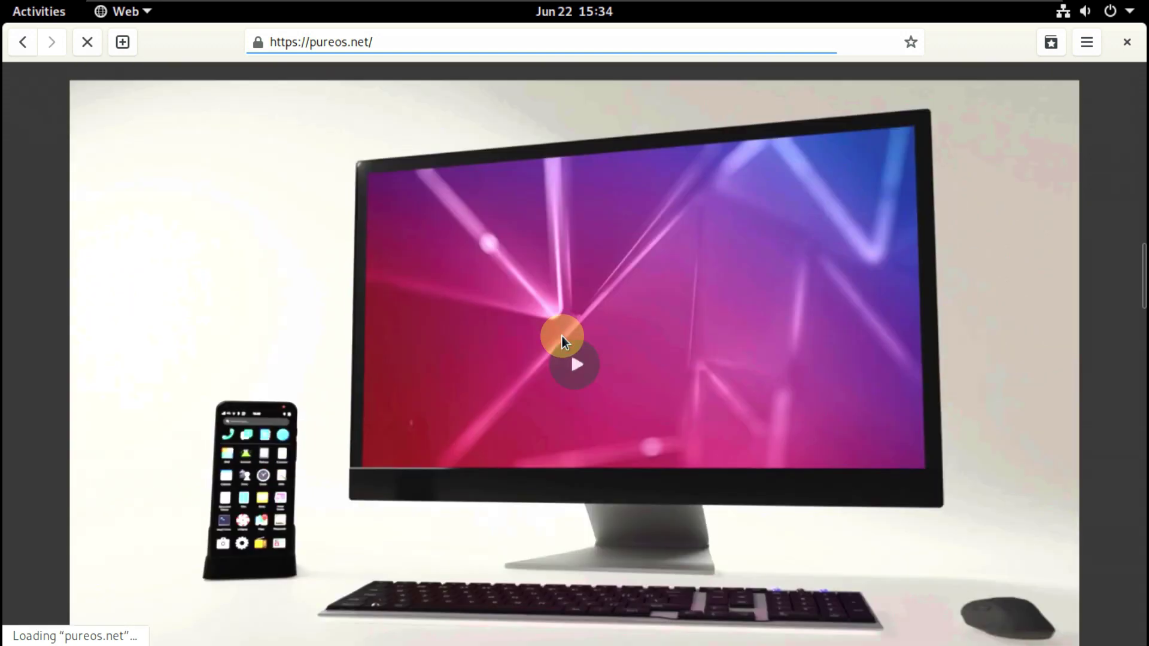
{"action": "scroll", "coordinate": [561, 336], "scroll_direction": "up", "scroll_amount": 15}
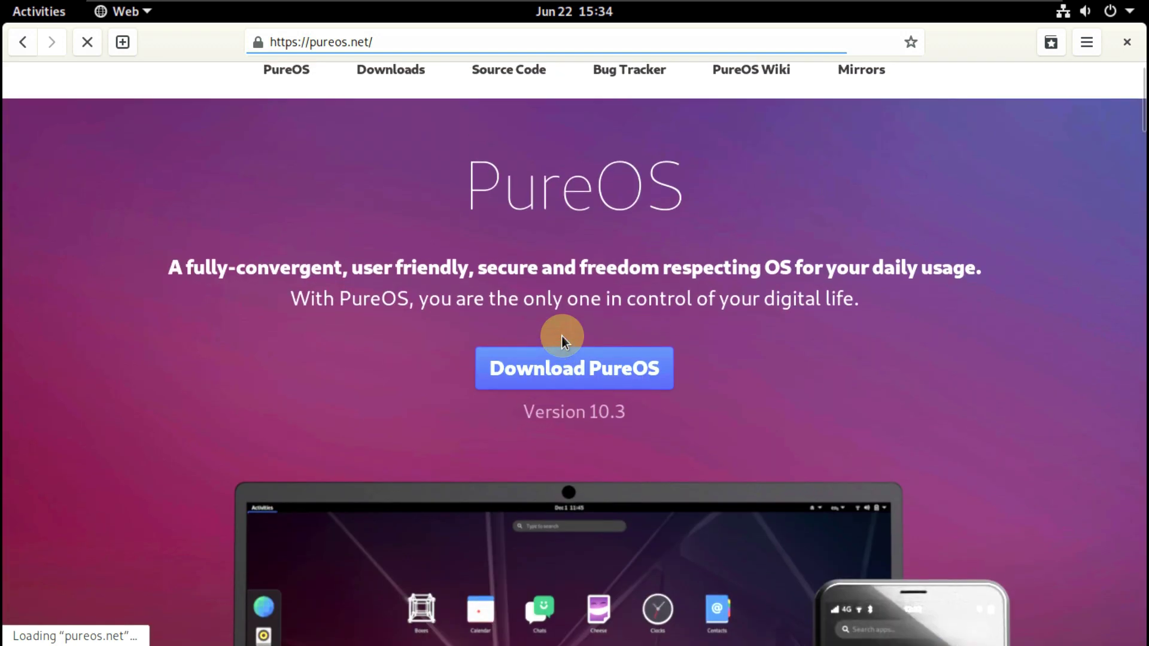
{"action": "scroll", "coordinate": [562, 336], "scroll_direction": "up", "scroll_amount": 1}
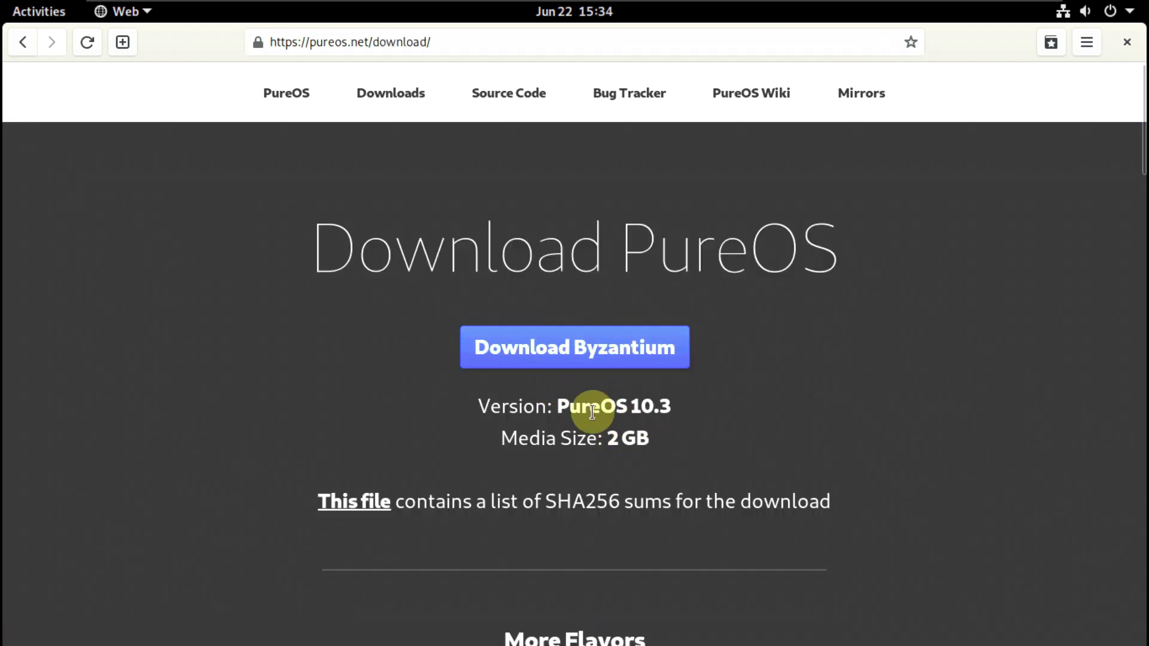
Step: Read through the PureOS download page, including More Flavors, the install drive and Amber upgrade instructions, and the system requirements, and return to its beginning
{"action": "scroll", "coordinate": [592, 403], "scroll_direction": "down", "scroll_amount": 4}
{"action": "scroll", "coordinate": [592, 411], "scroll_direction": "down", "scroll_amount": 3}
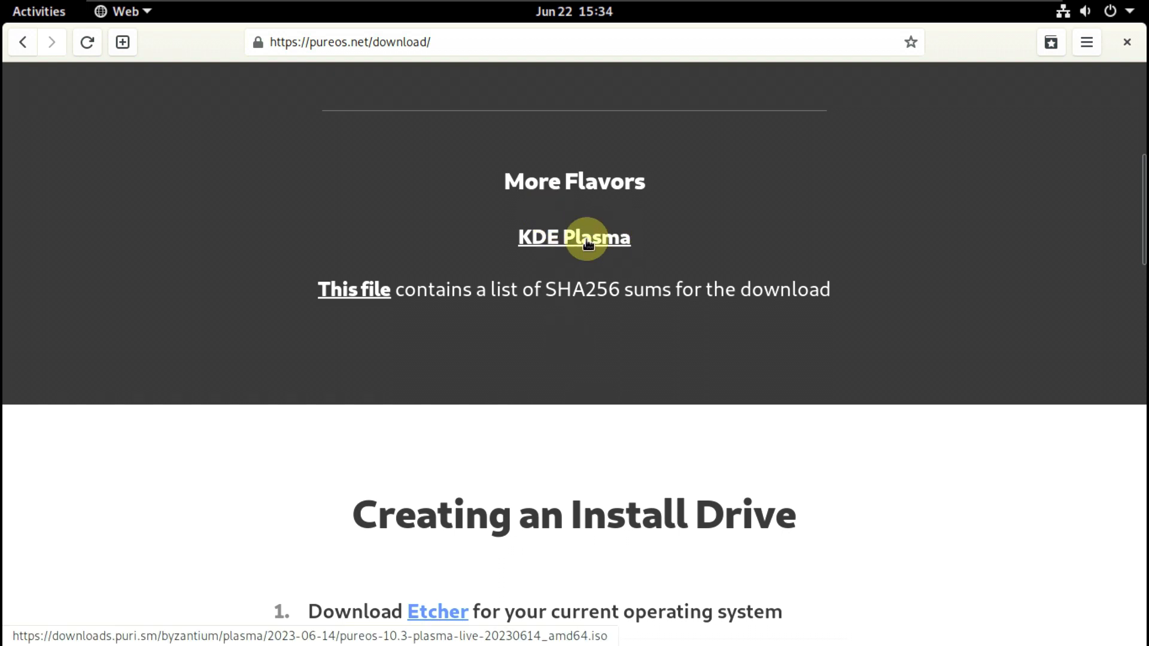
{"action": "scroll", "coordinate": [498, 343], "scroll_direction": "down", "scroll_amount": 12}
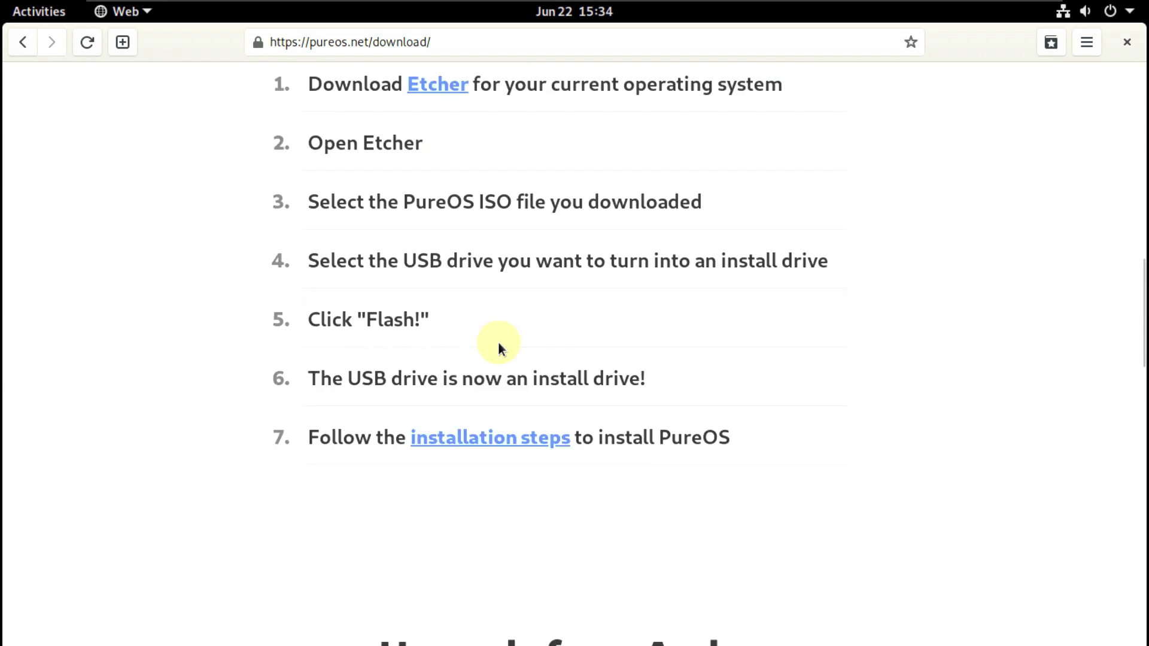
{"action": "scroll", "coordinate": [533, 347], "scroll_direction": "down", "scroll_amount": 3}
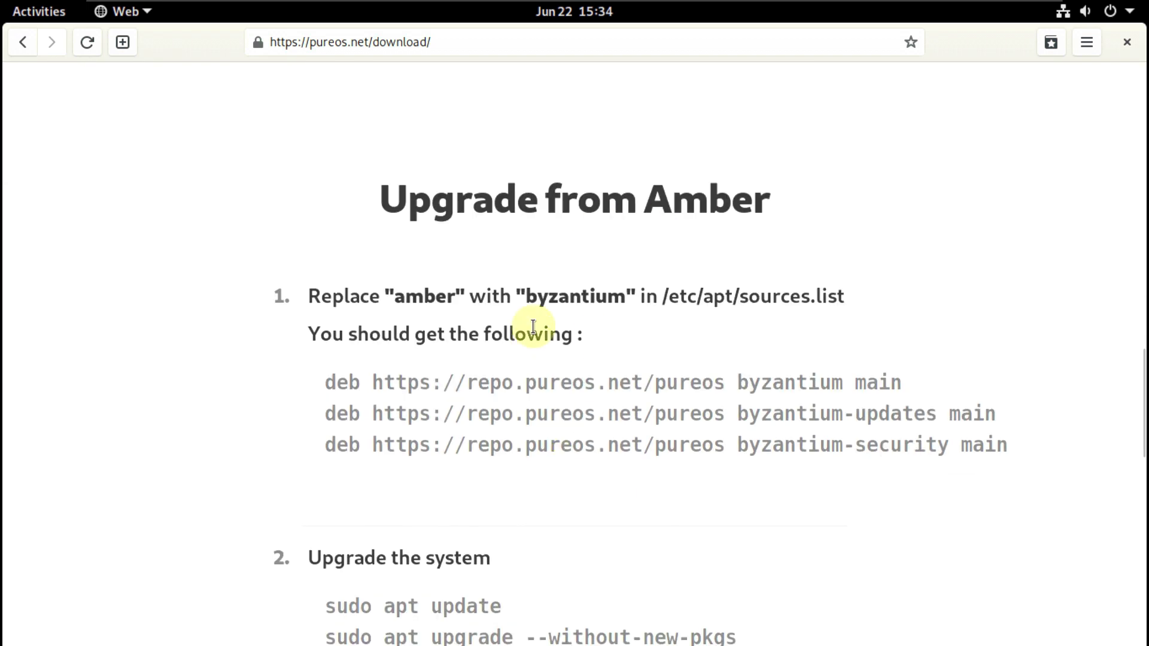
{"action": "scroll", "coordinate": [669, 376], "scroll_direction": "down", "scroll_amount": 13}
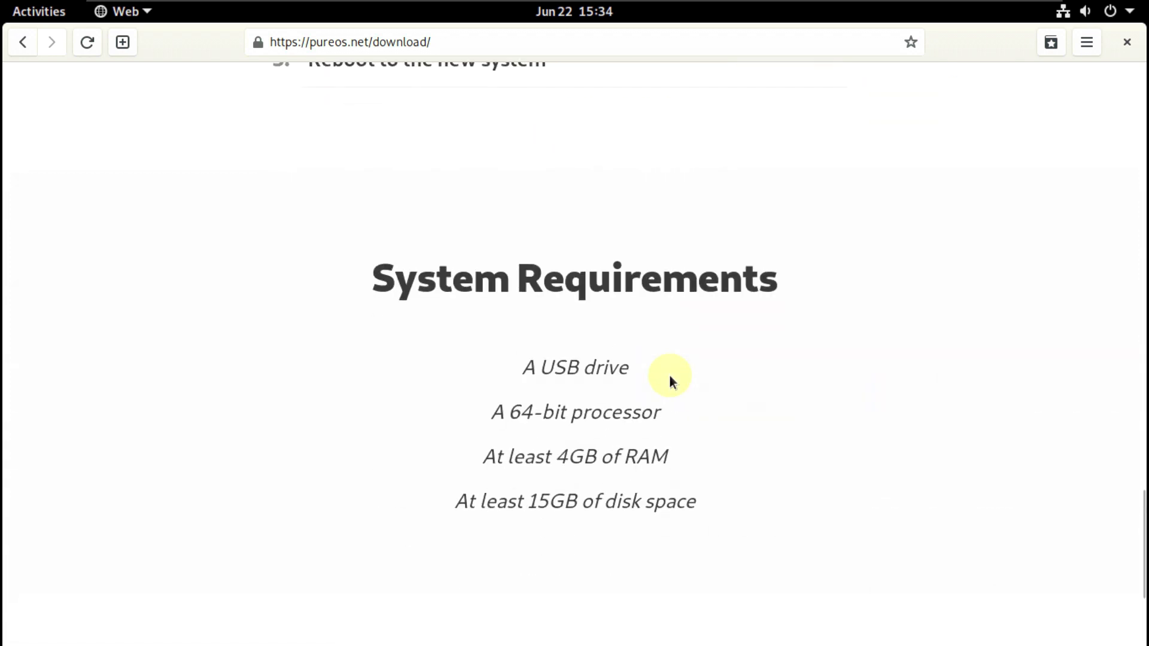
{"action": "scroll", "coordinate": [669, 376], "scroll_direction": "down", "scroll_amount": 2}
{"action": "scroll", "coordinate": [668, 375], "scroll_direction": "up", "scroll_amount": 20}
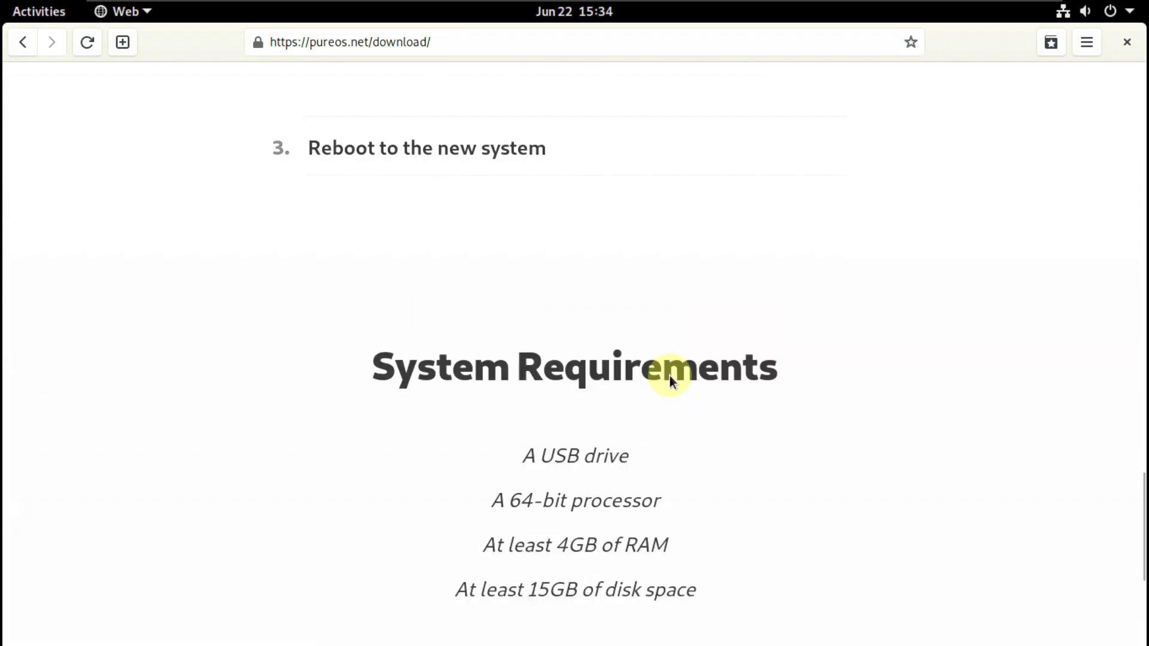
{"action": "scroll", "coordinate": [670, 376], "scroll_direction": "up", "scroll_amount": 10}
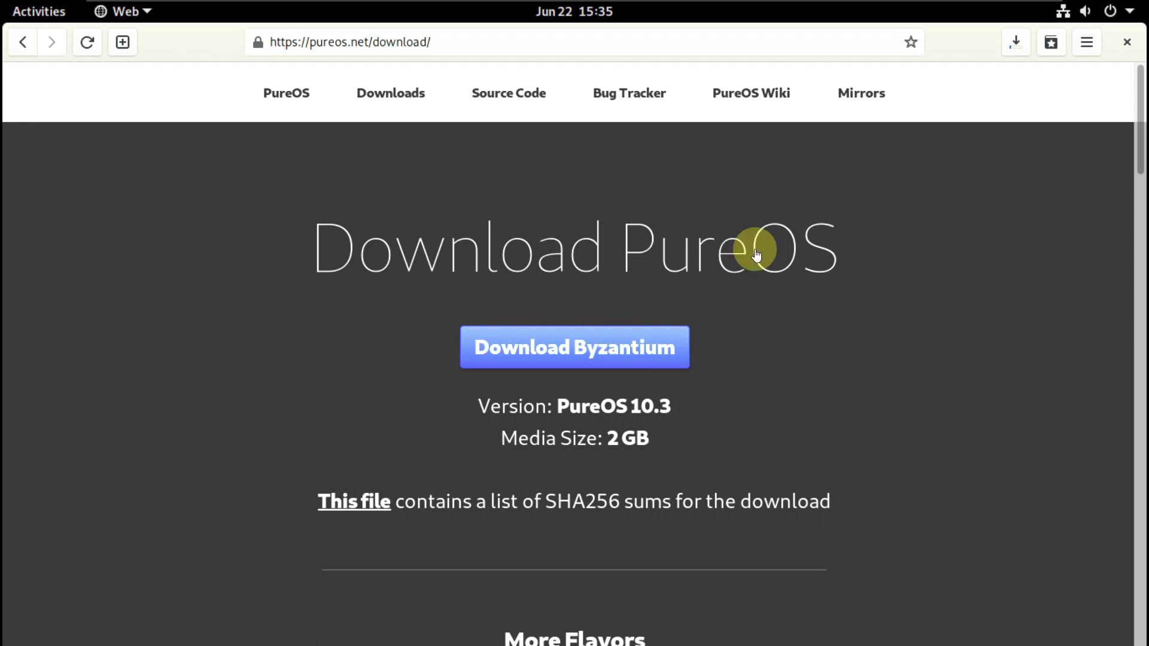
Step: Check the progress of the PureOS Byzantium image download and close the browser
{"action": "left_click", "coordinate": [1016, 51]}
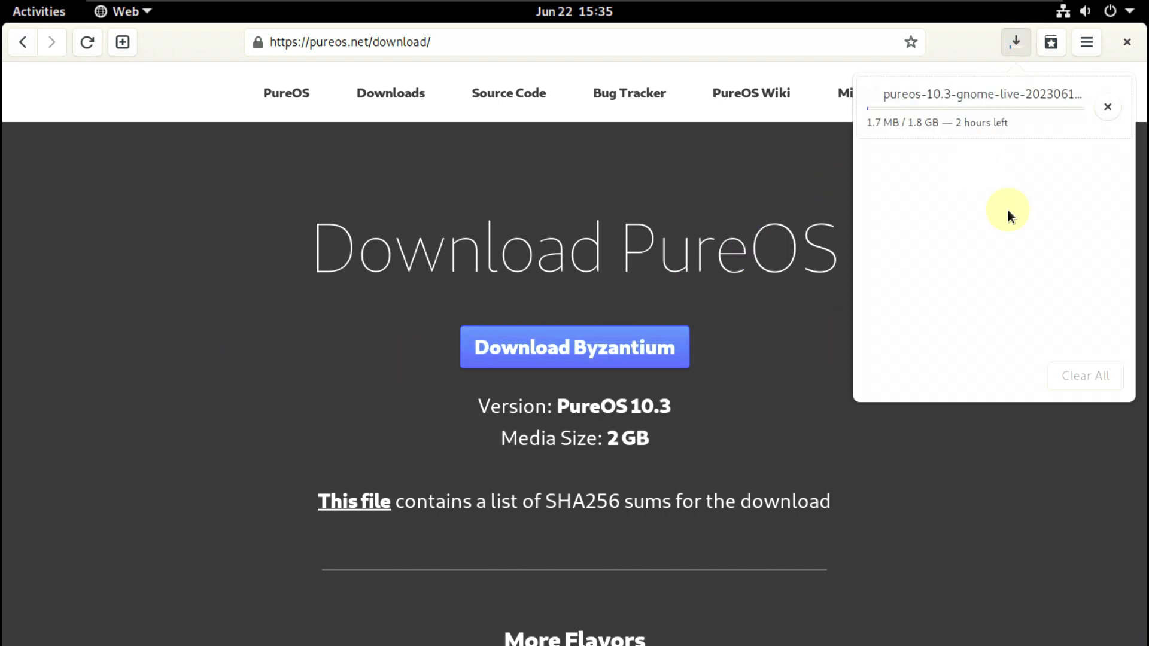
{"action": "left_click", "coordinate": [1126, 42]}
{"action": "left_click", "coordinate": [1127, 42]}
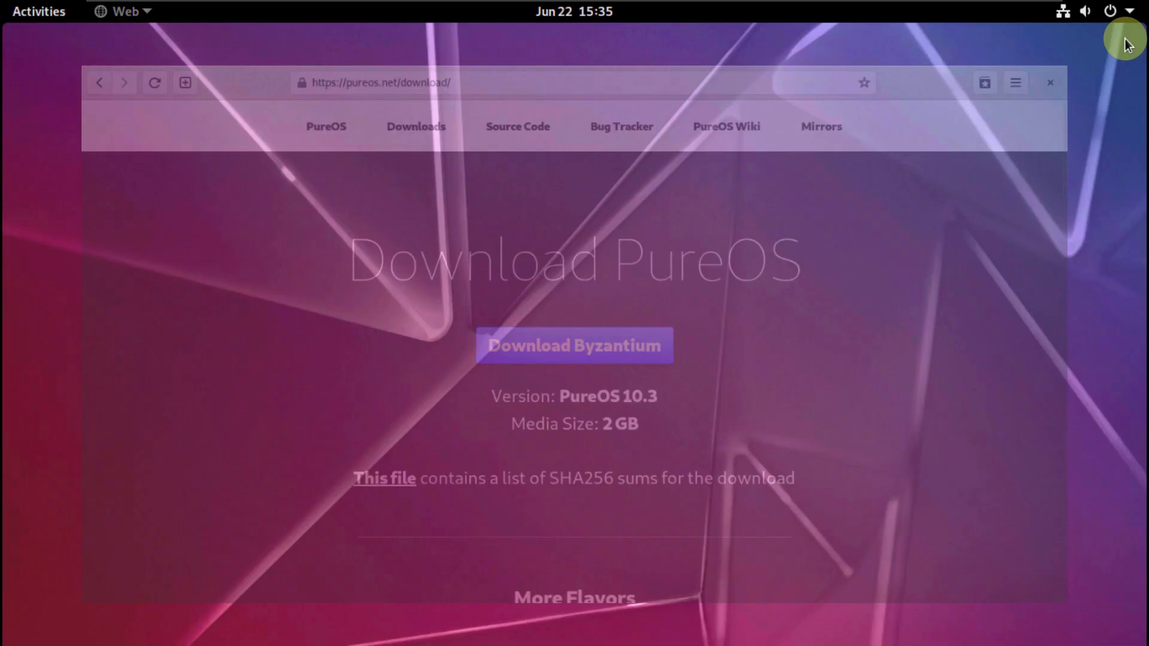
Step: Look through the system menu's Wired Connected and Power Off / Log Out options and close the menu
{"action": "left_click", "coordinate": [1096, 17]}
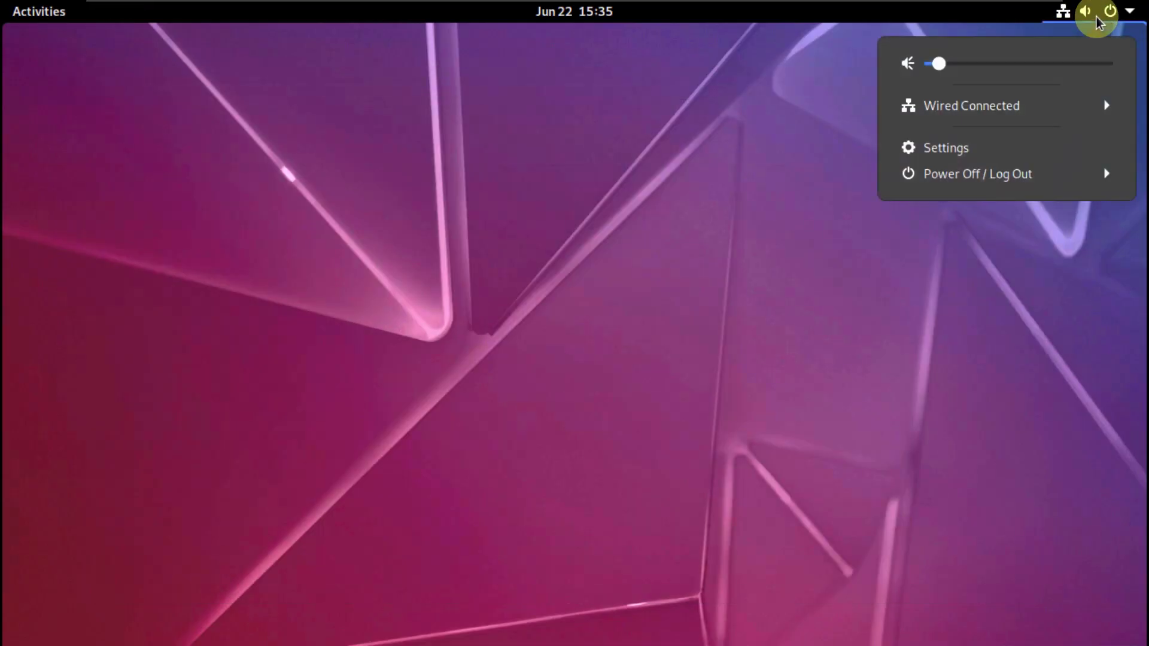
{"action": "left_click", "coordinate": [1108, 117]}
{"action": "left_click", "coordinate": [1110, 228]}
{"action": "left_click", "coordinate": [652, 254]}
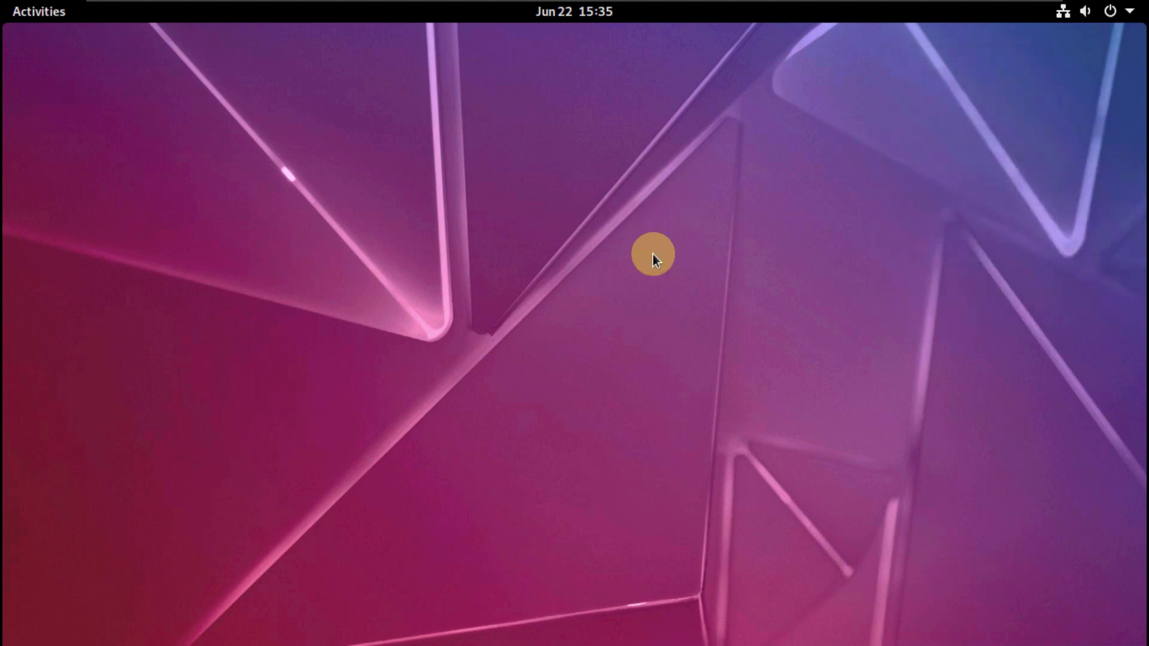
Step: Display the installed applications and launch the PureOS installer
{"action": "left_click", "coordinate": [63, 17]}
{"action": "left_click", "coordinate": [43, 535]}
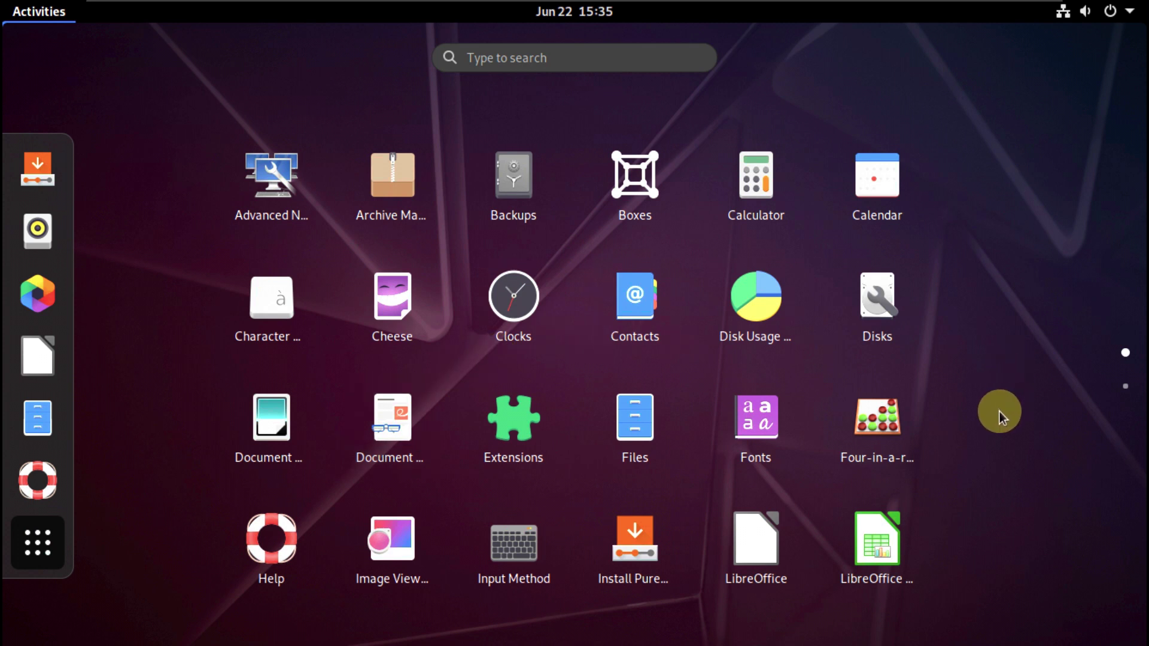
{"action": "left_click", "coordinate": [59, 151]}
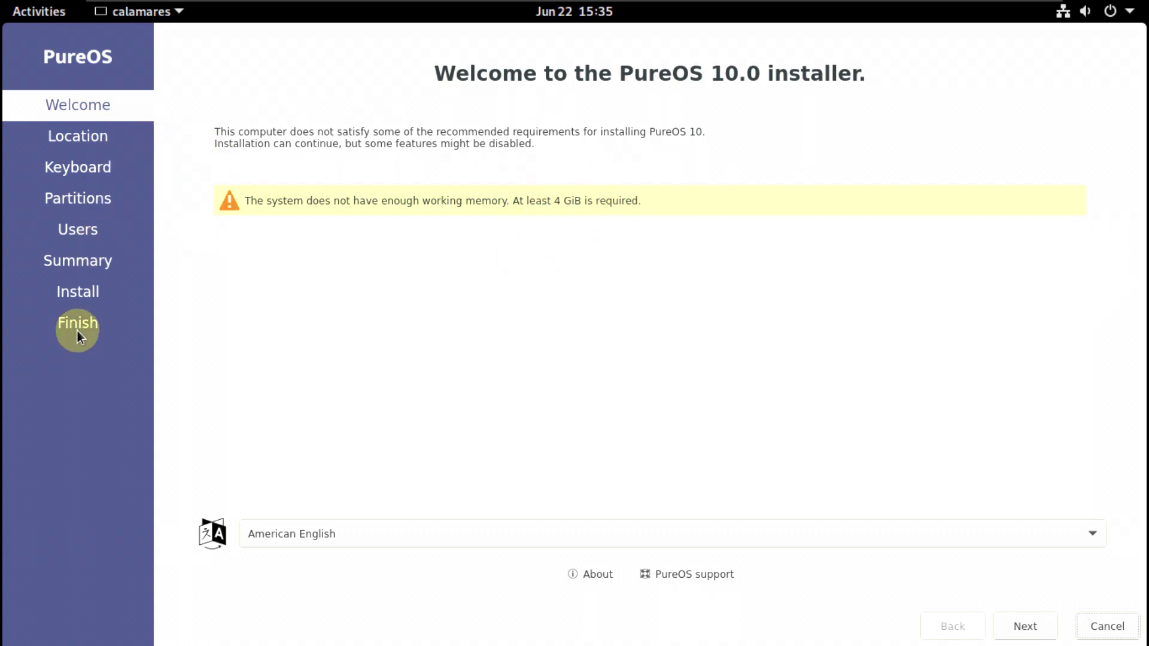
Step: Keep American English as the installer language and set the location to region America, zone Los Angeles
{"action": "left_click", "coordinate": [1015, 633]}
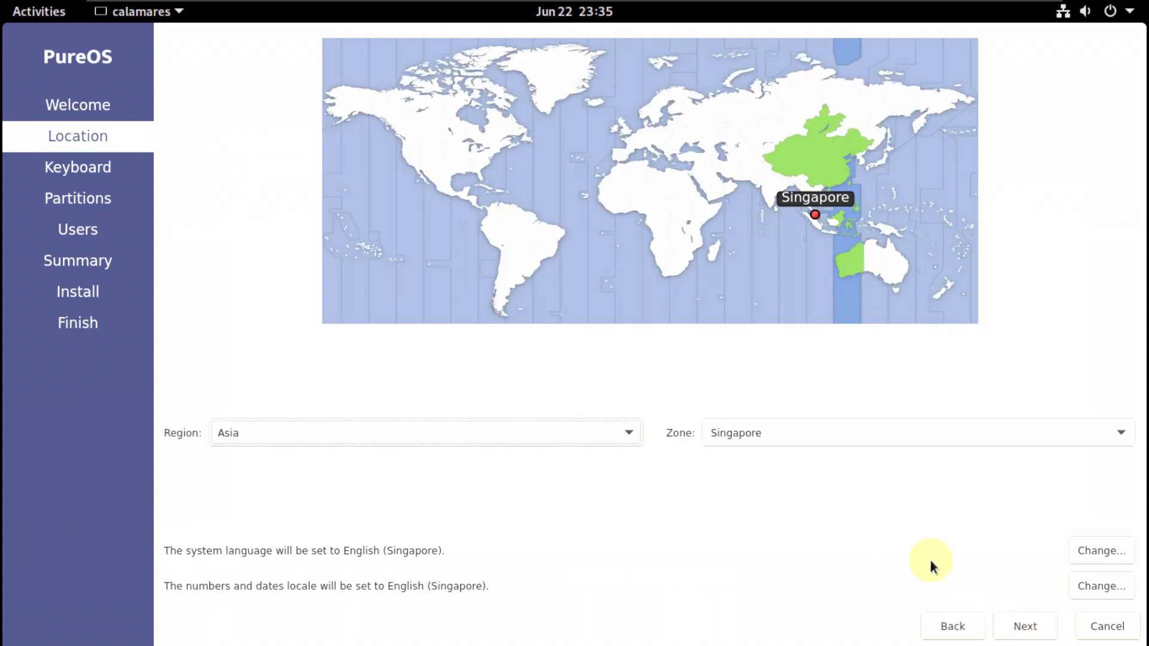
{"action": "left_click", "coordinate": [410, 162]}
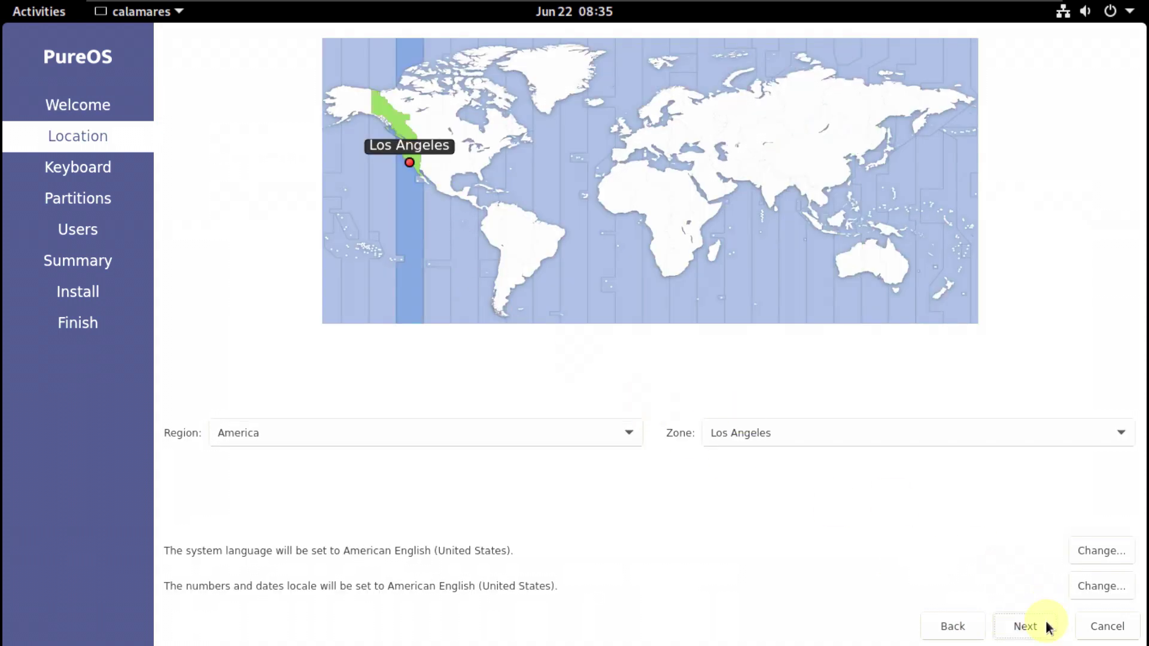
{"action": "left_click", "coordinate": [1041, 625]}
Step: View the available keyboard models and continue with the Generic 105-key PC (intl.) model and default English (US) layout
{"action": "left_click", "coordinate": [509, 227]}
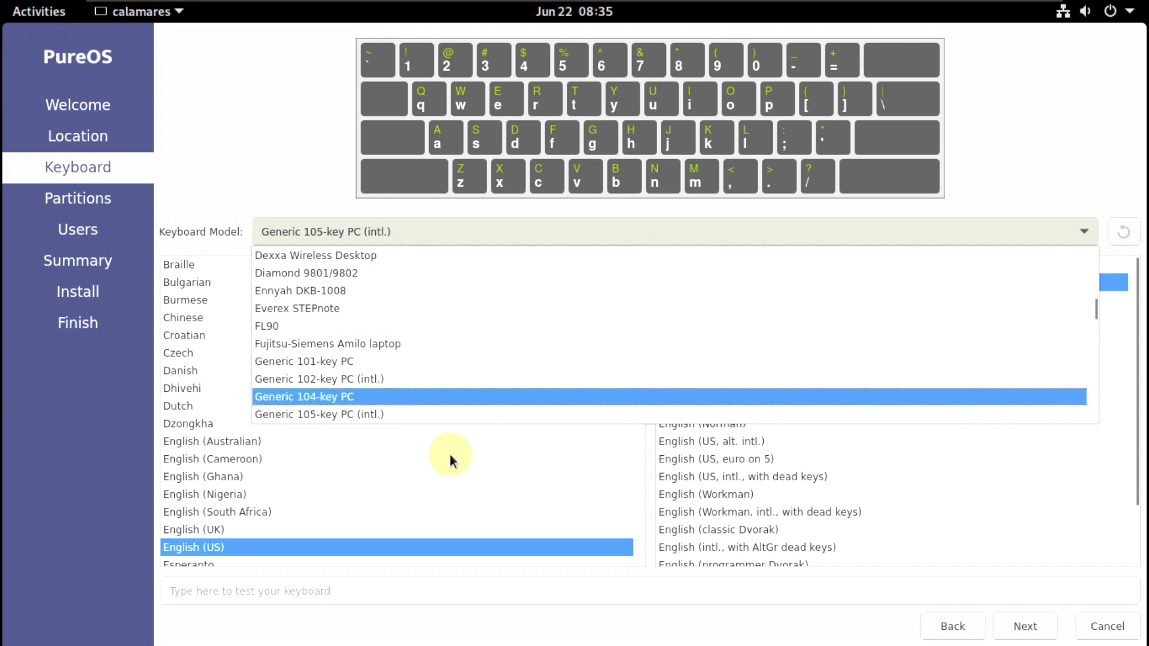
{"action": "left_click", "coordinate": [763, 635]}
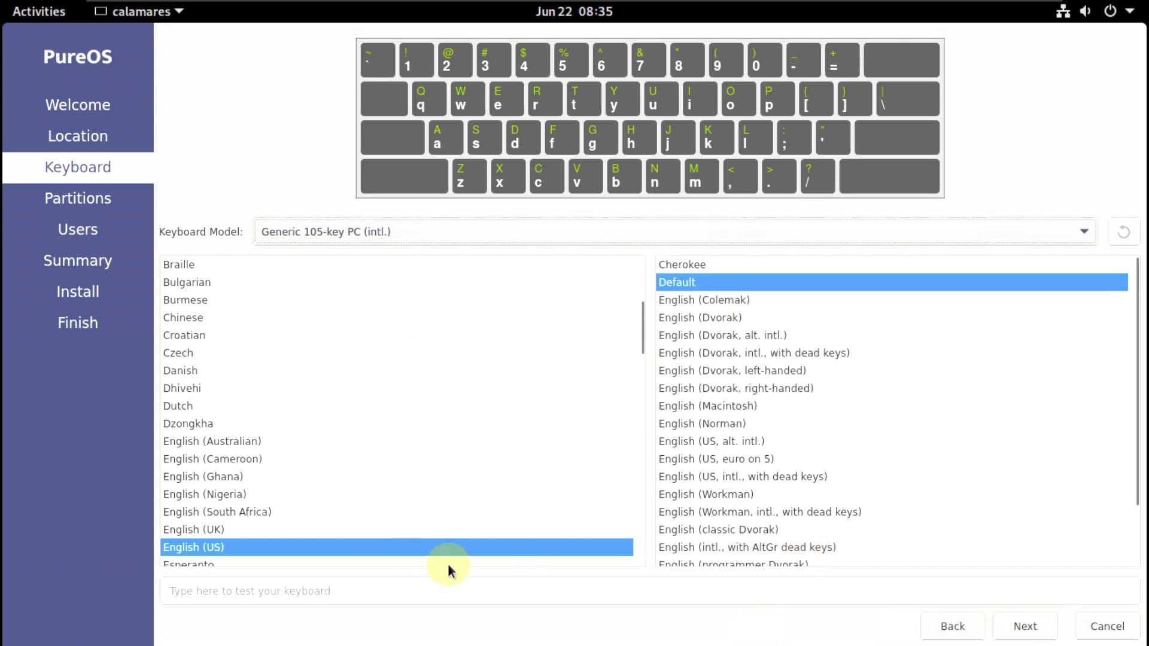
{"action": "left_click", "coordinate": [1025, 624]}
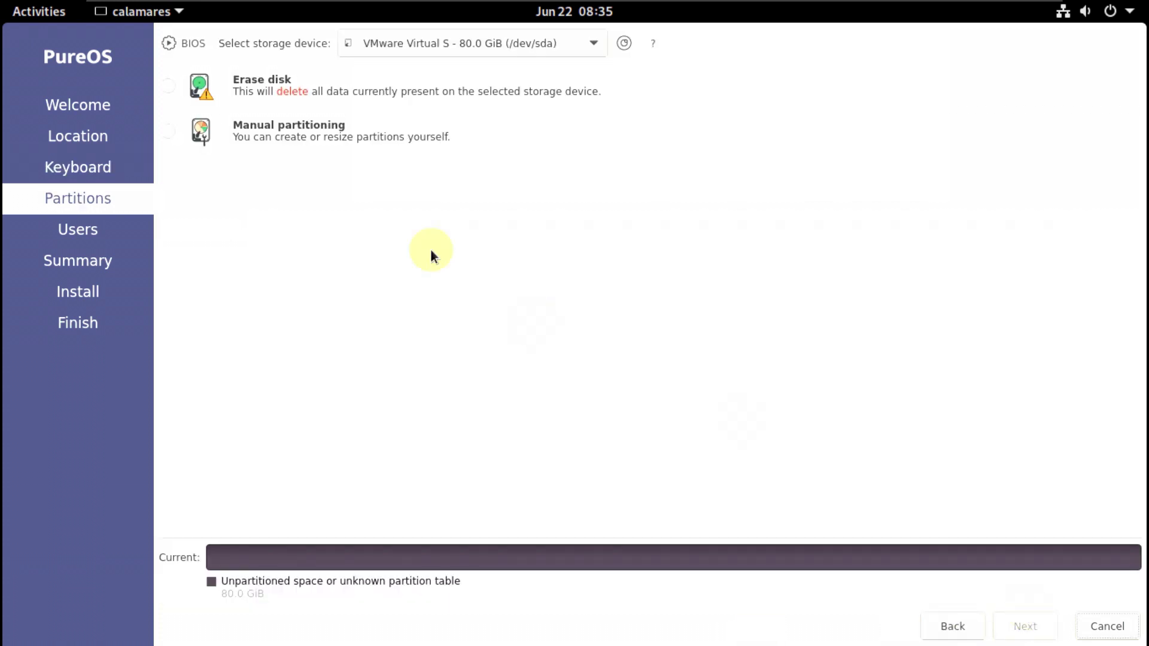
Step: Choose Erase disk for the VMware Virtual S storage device and turn off Encrypt system
{"action": "left_click", "coordinate": [176, 85]}
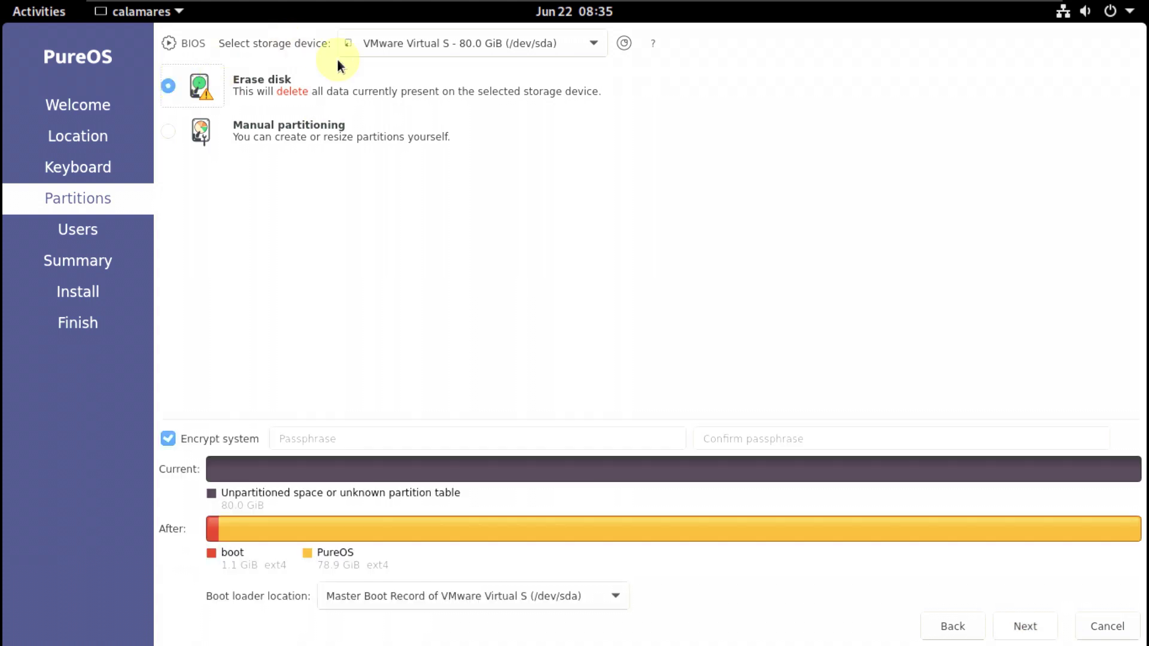
{"action": "left_click", "coordinate": [392, 48]}
{"action": "left_click", "coordinate": [172, 431]}
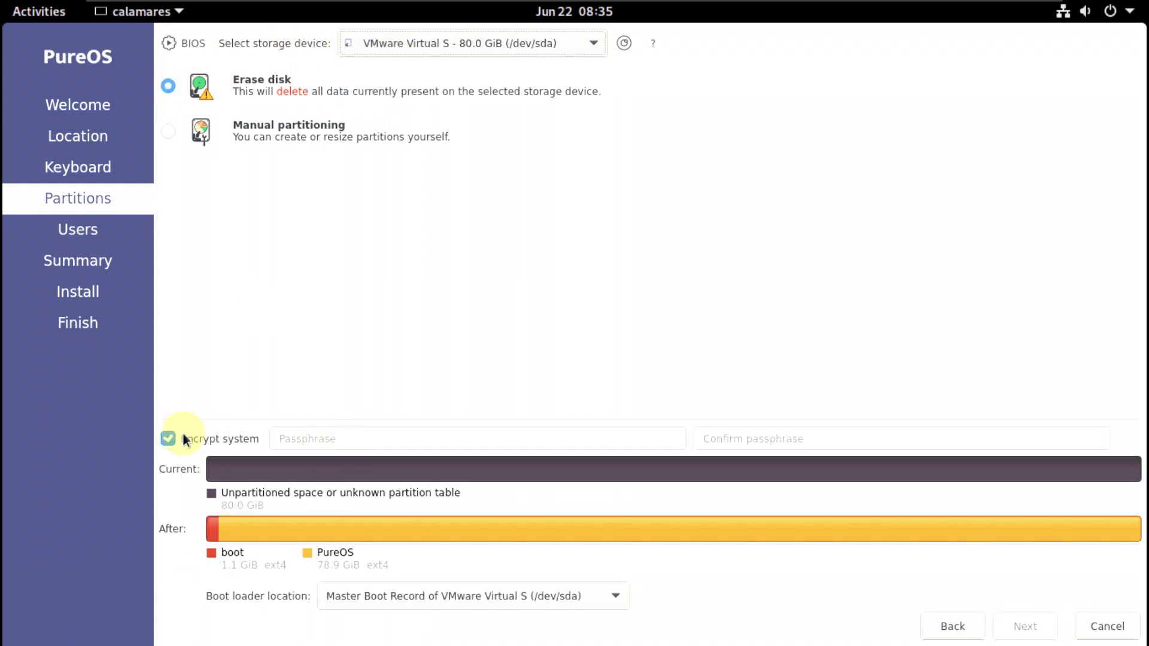
{"action": "left_click", "coordinate": [173, 434]}
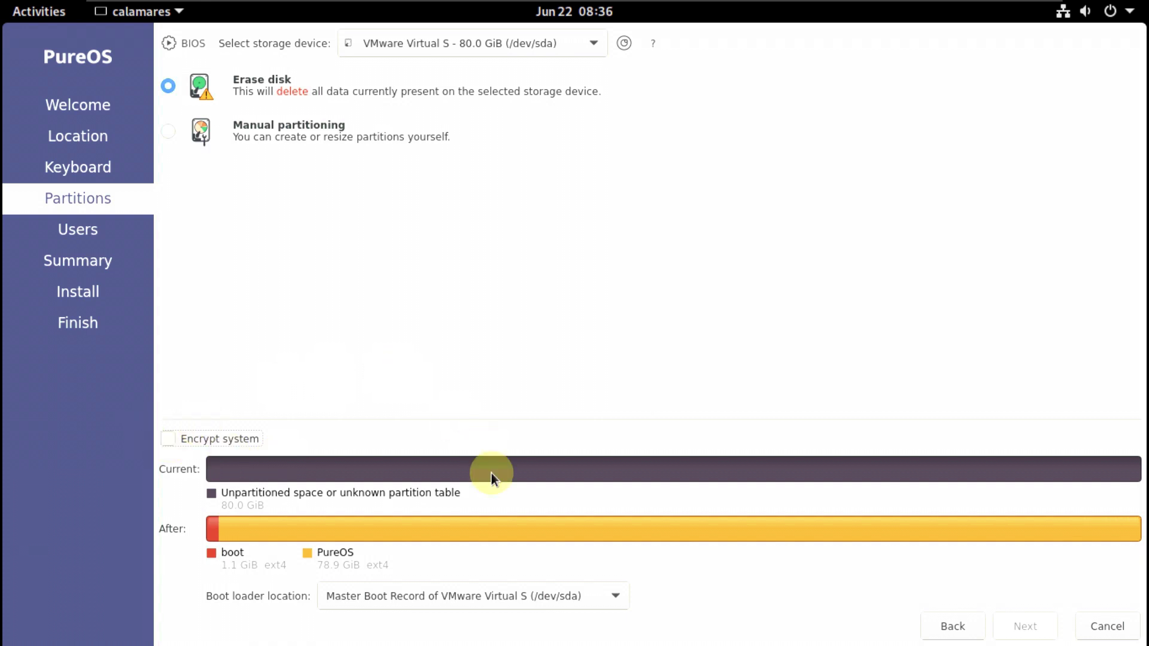
Step: View the boot loader location choices and cancel the PureOS installation
{"action": "left_click", "coordinate": [528, 596]}
{"action": "left_click", "coordinate": [826, 423]}
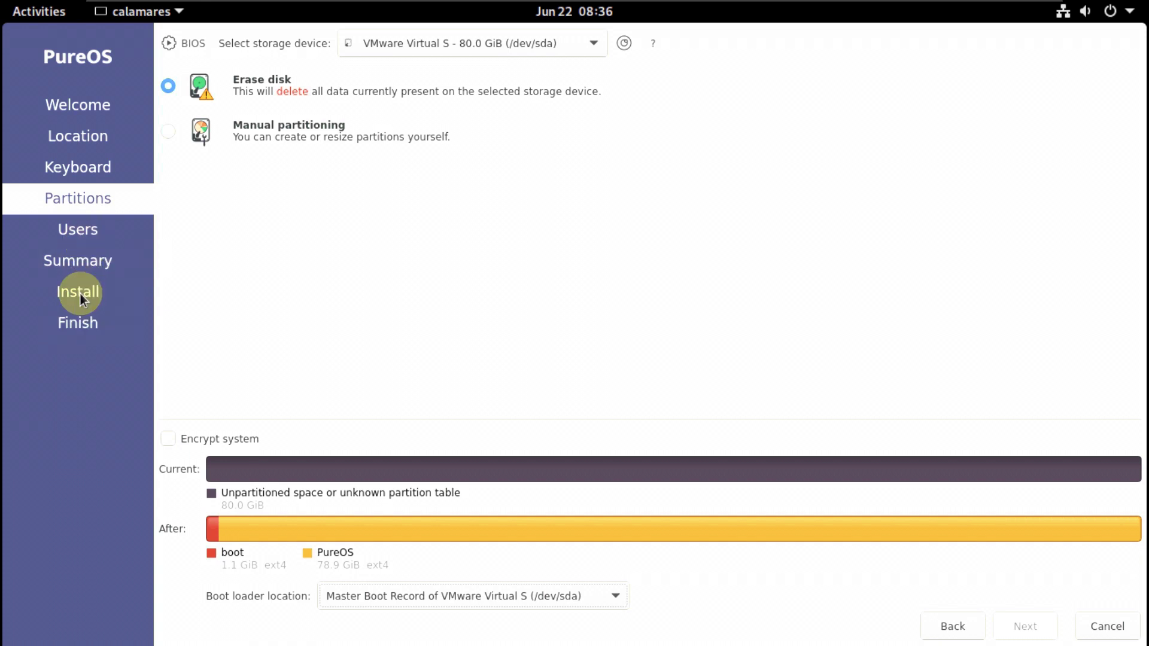
{"action": "left_click", "coordinate": [1116, 624]}
{"action": "left_click", "coordinate": [628, 372]}
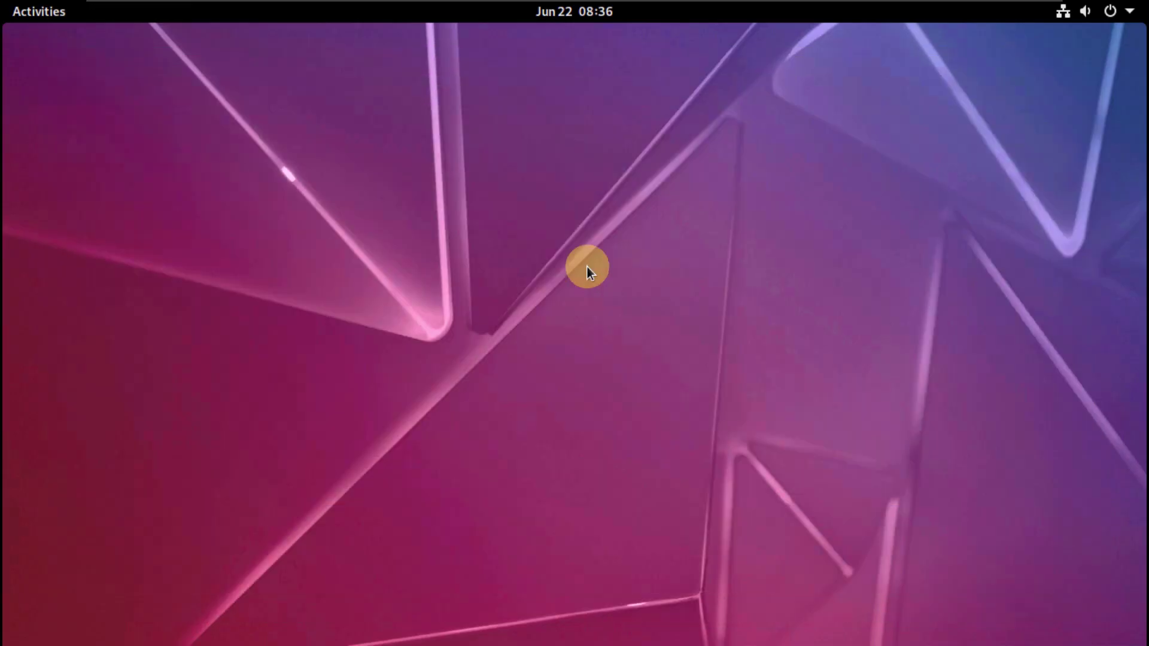
Step: Open the Files file manager and launch Disk Usage Analyzer from the installed applications
{"action": "left_click", "coordinate": [60, 11]}
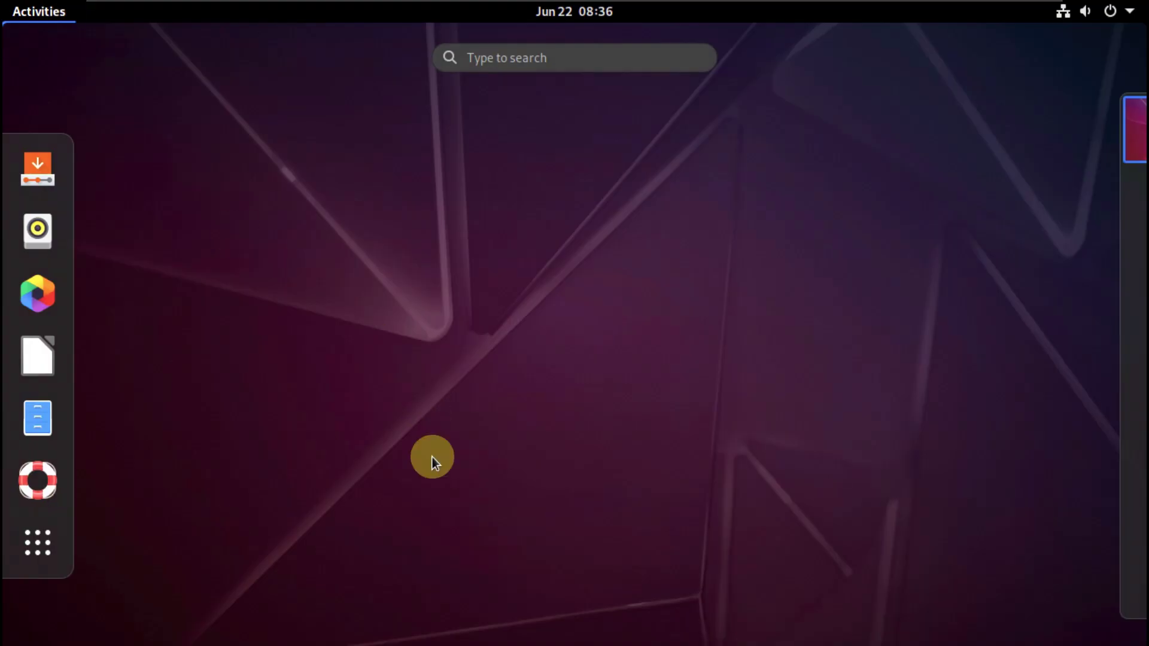
{"action": "left_click", "coordinate": [38, 422]}
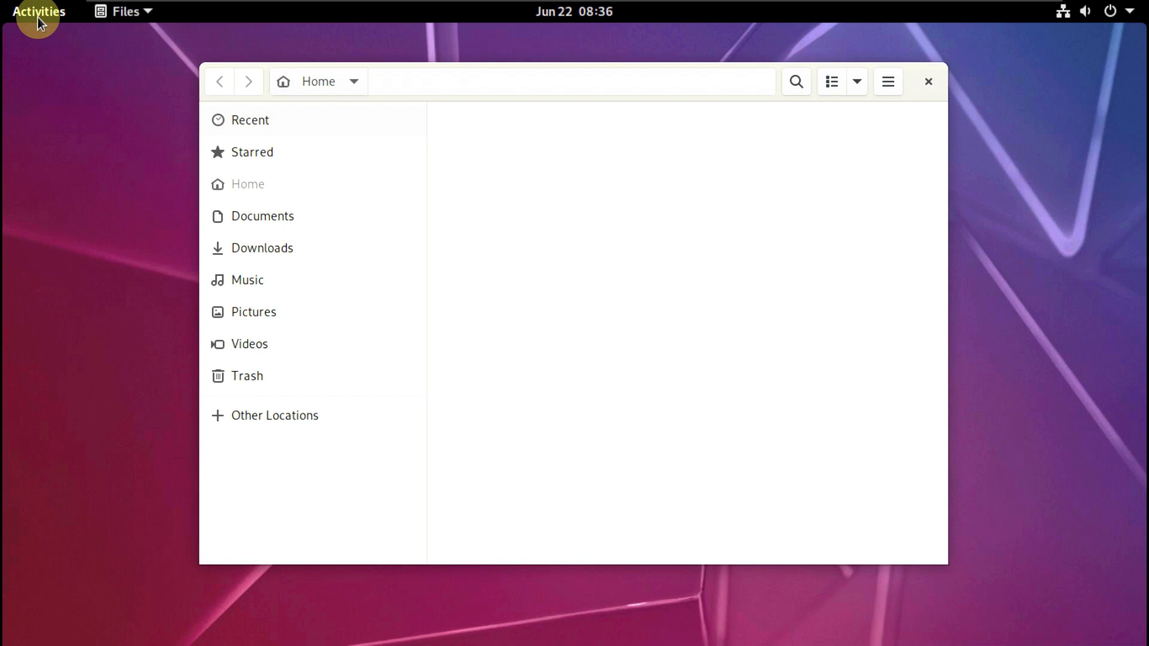
{"action": "left_click", "coordinate": [37, 17]}
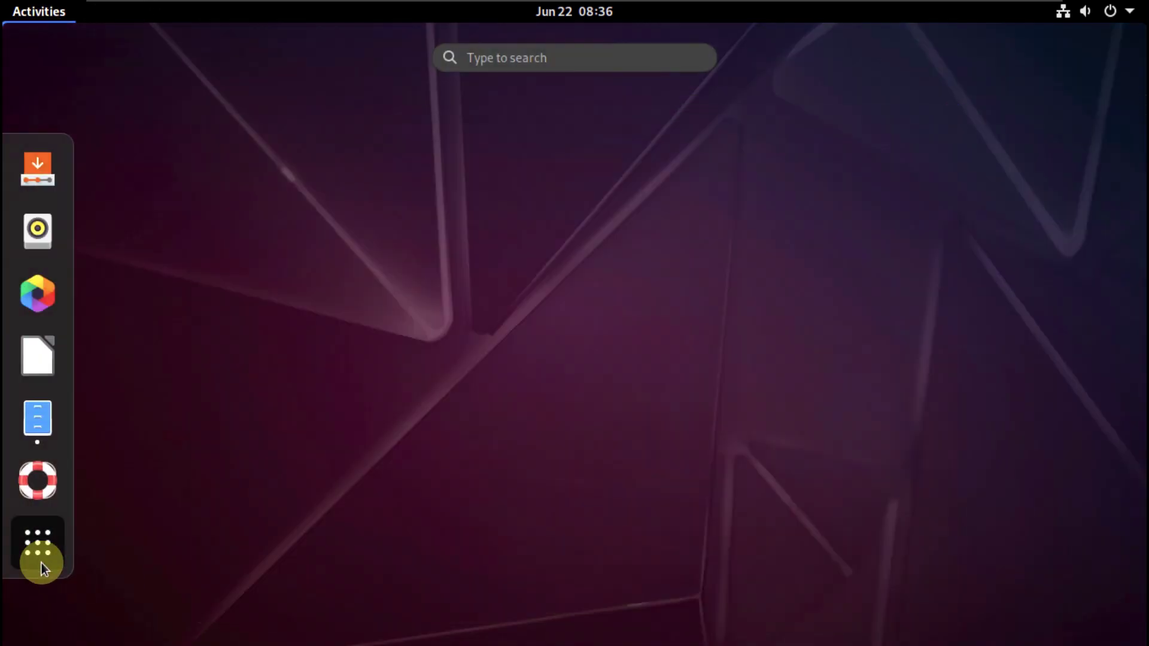
{"action": "left_click", "coordinate": [41, 563]}
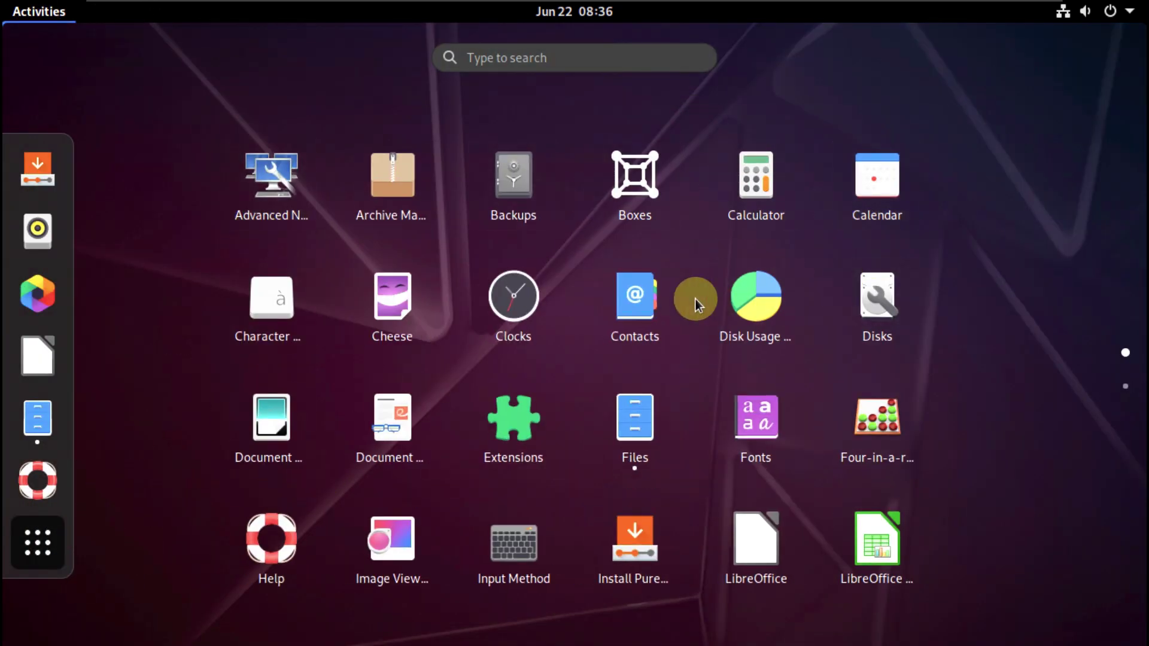
{"action": "left_click", "coordinate": [715, 305]}
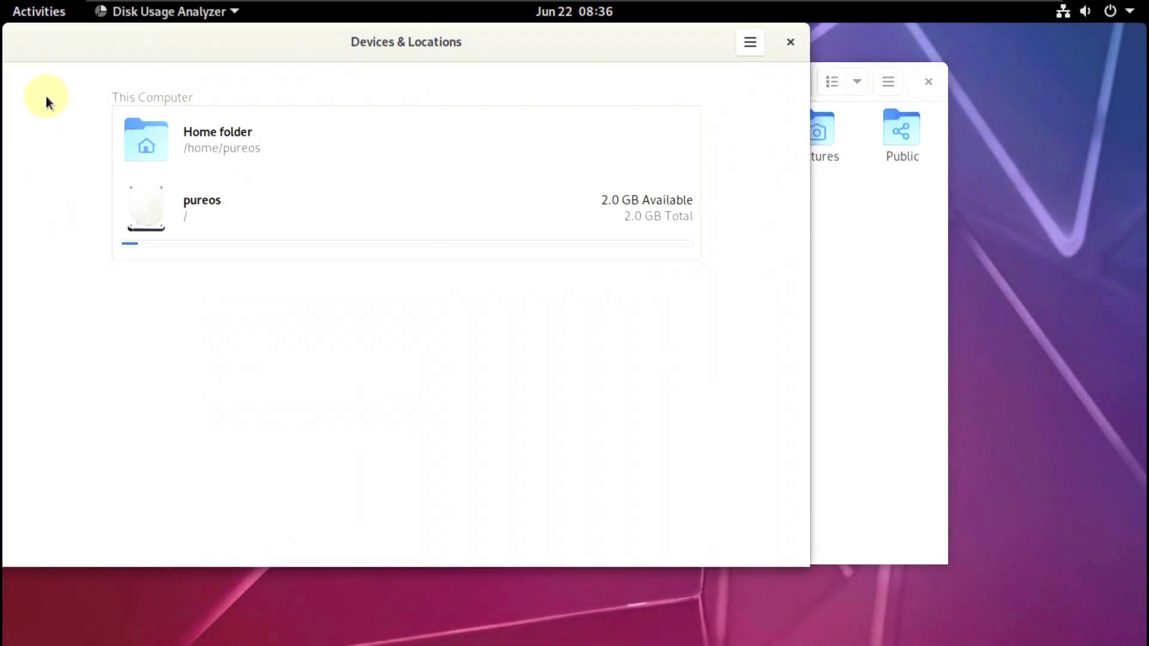
Step: Launch Image Viewer and LibreOffice from the installed applications
{"action": "left_click", "coordinate": [39, 12]}
{"action": "left_click", "coordinate": [39, 564]}
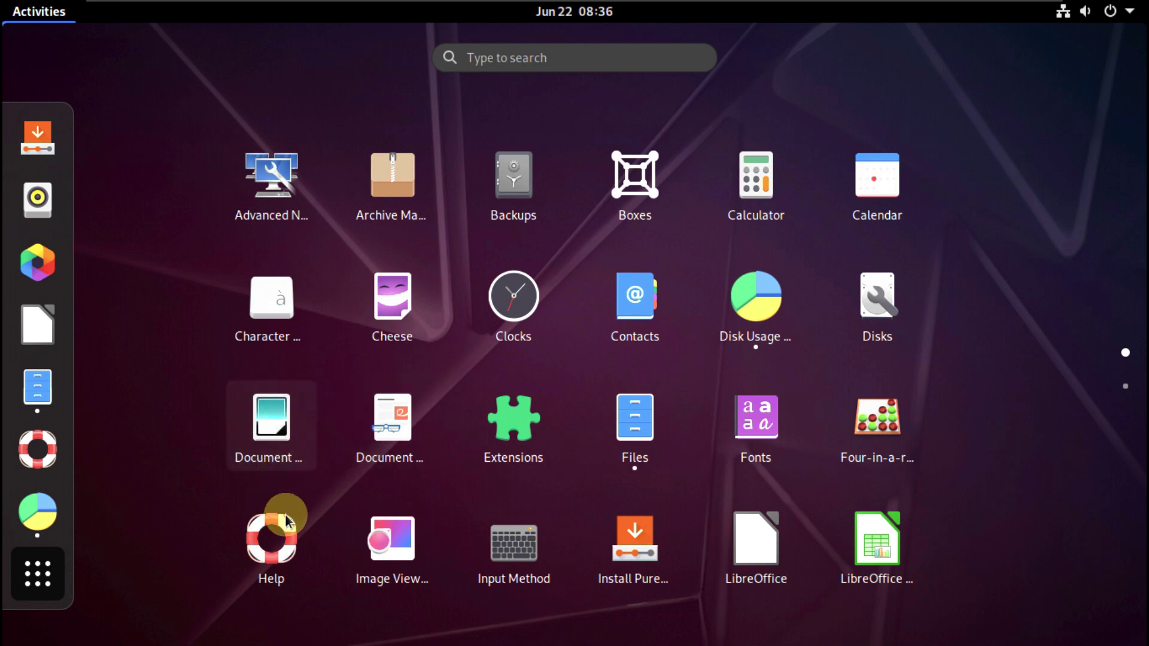
{"action": "left_click", "coordinate": [383, 563]}
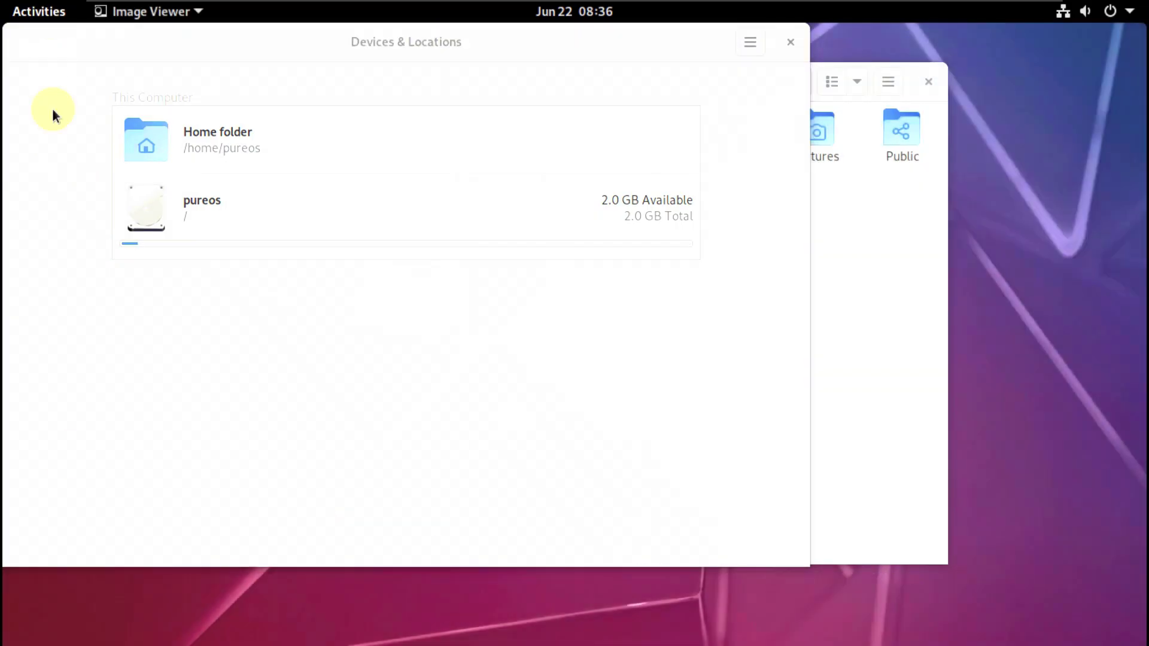
{"action": "key", "text": "super"}
{"action": "left_click", "coordinate": [32, 551]}
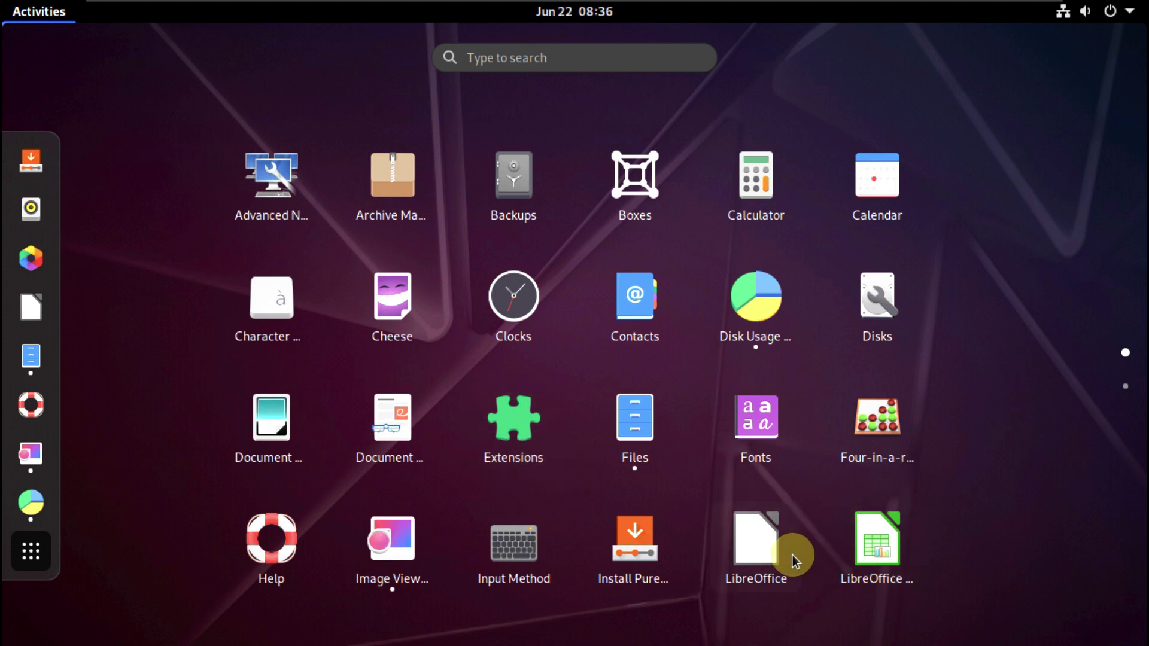
{"action": "left_click", "coordinate": [770, 552]}
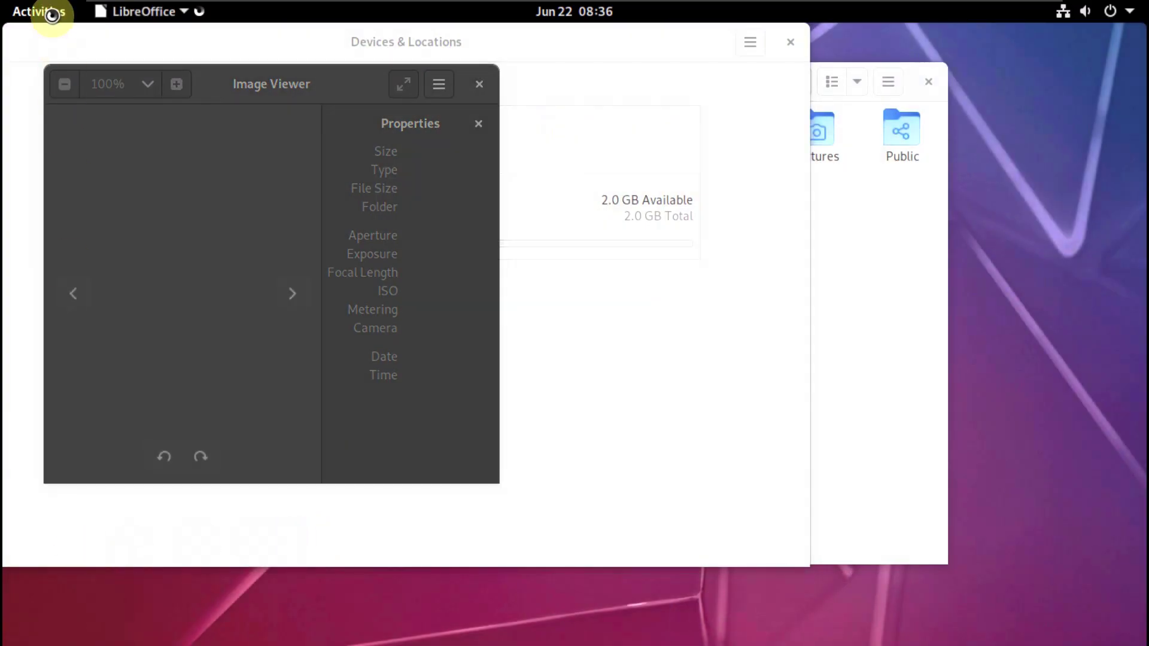
Step: Launch the Software application from the installed applications
{"action": "left_click", "coordinate": [52, 12]}
{"action": "left_click", "coordinate": [31, 565]}
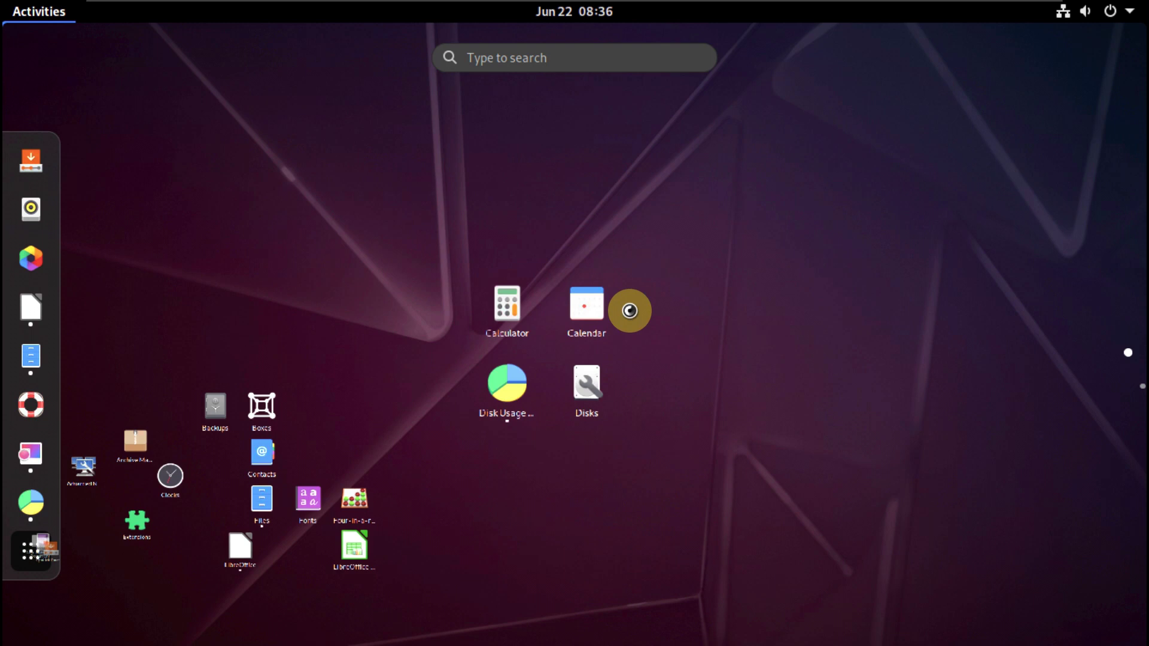
{"action": "scroll", "coordinate": [588, 338], "scroll_direction": "down", "scroll_amount": 1}
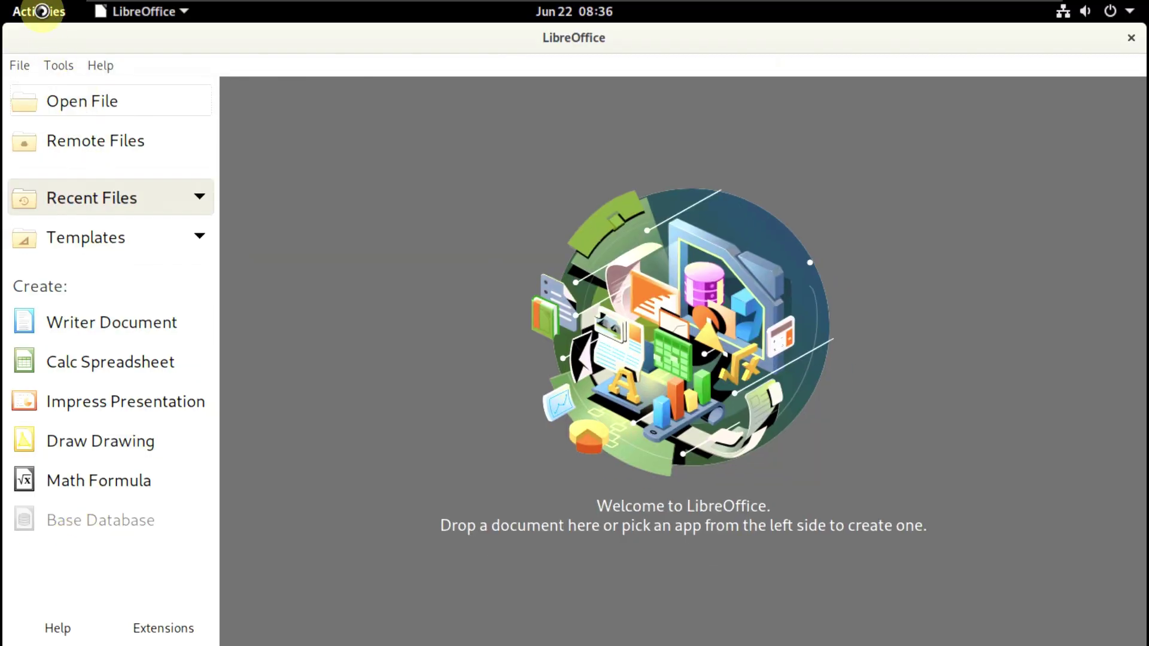
Step: Launch Tweaks from the installed applications
{"action": "left_click", "coordinate": [41, 11]}
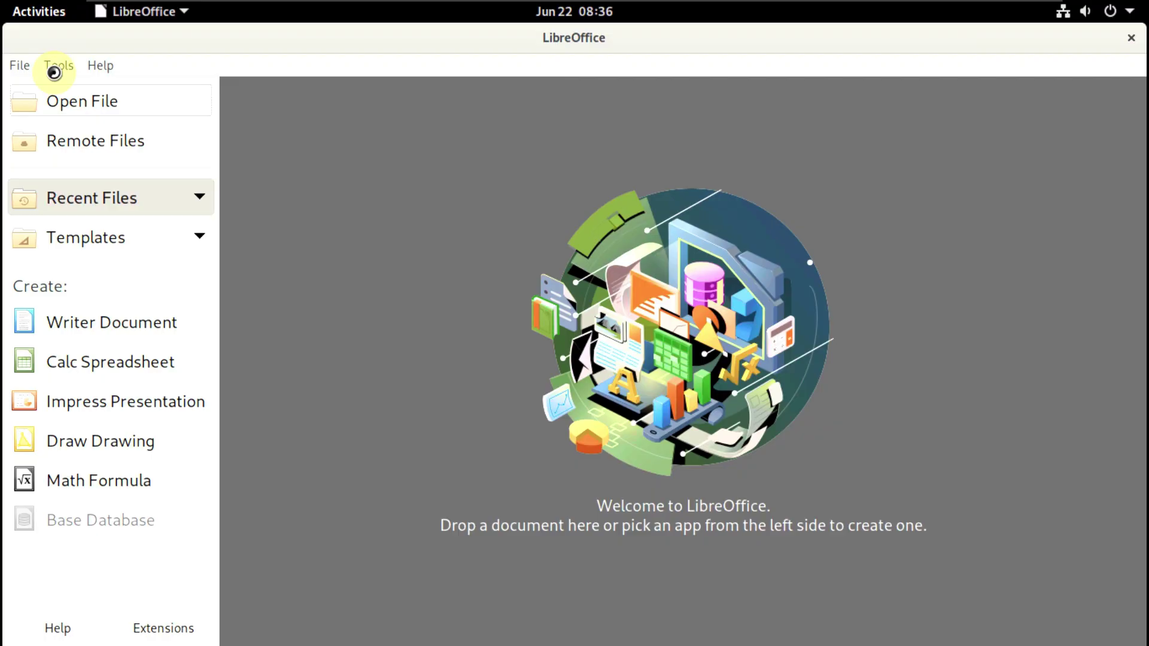
{"action": "left_click", "coordinate": [37, 551]}
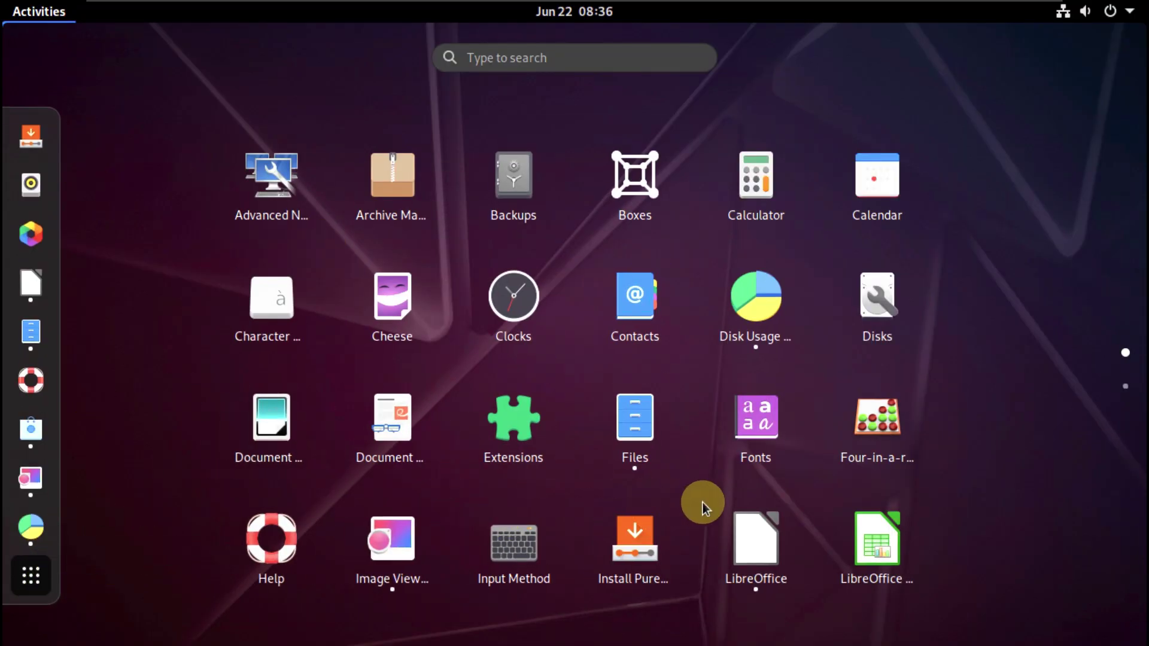
{"action": "scroll", "coordinate": [703, 502], "scroll_direction": "down", "scroll_amount": 1}
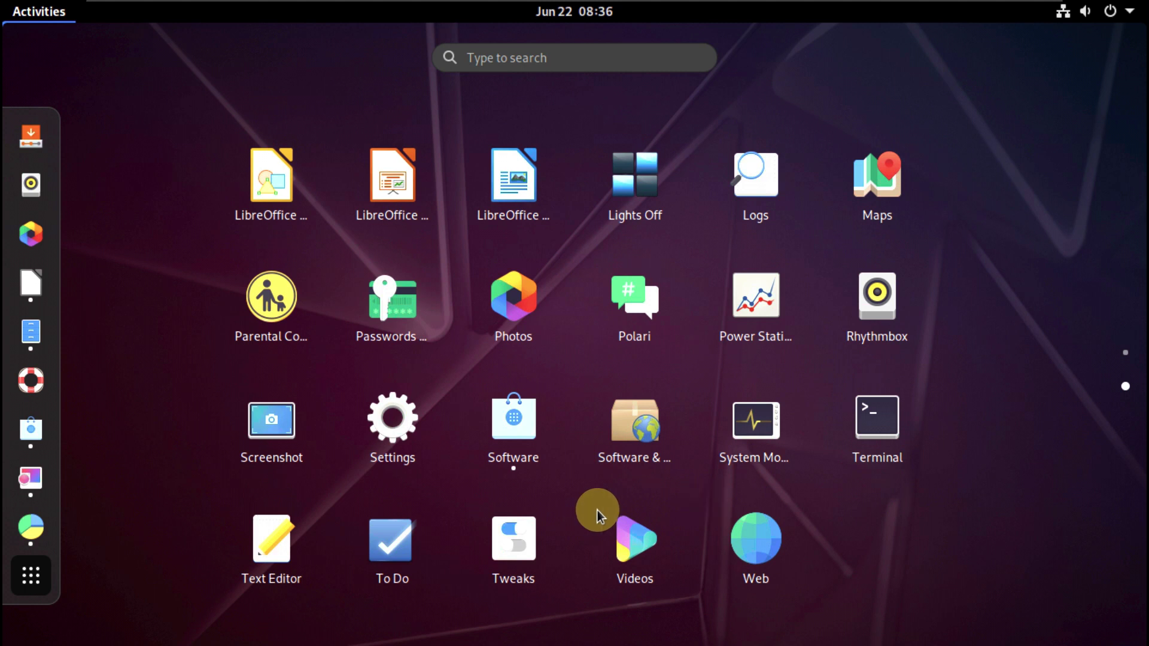
{"action": "left_click", "coordinate": [519, 545]}
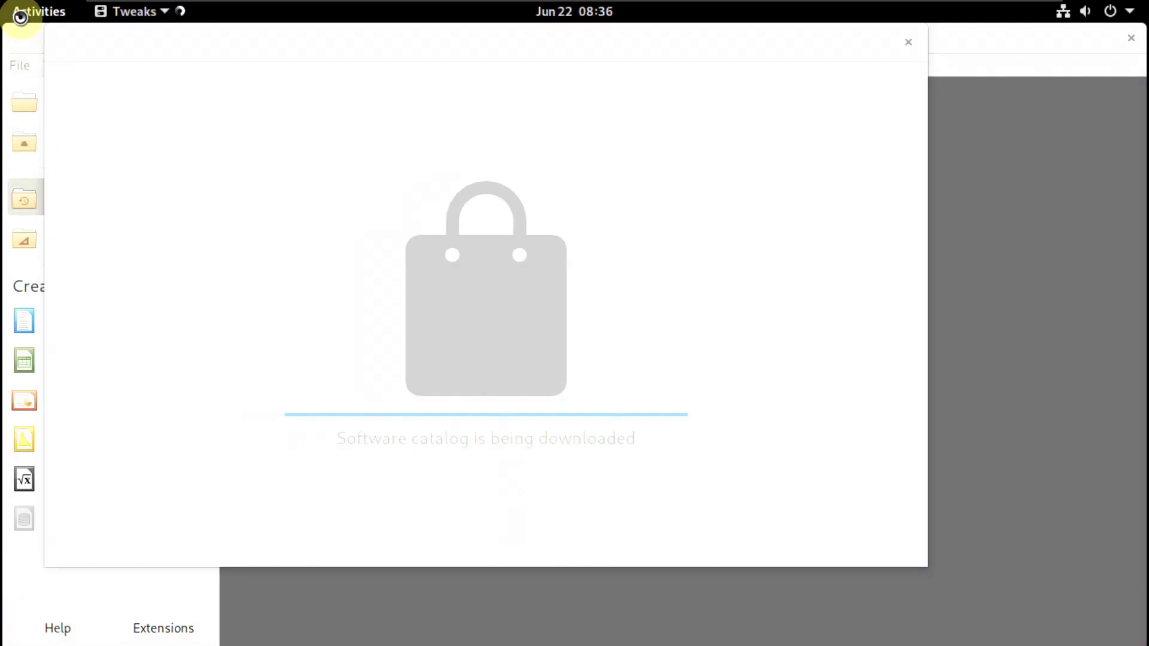
Step: Launch Text Editor from the installed applications
{"action": "left_click", "coordinate": [18, 12]}
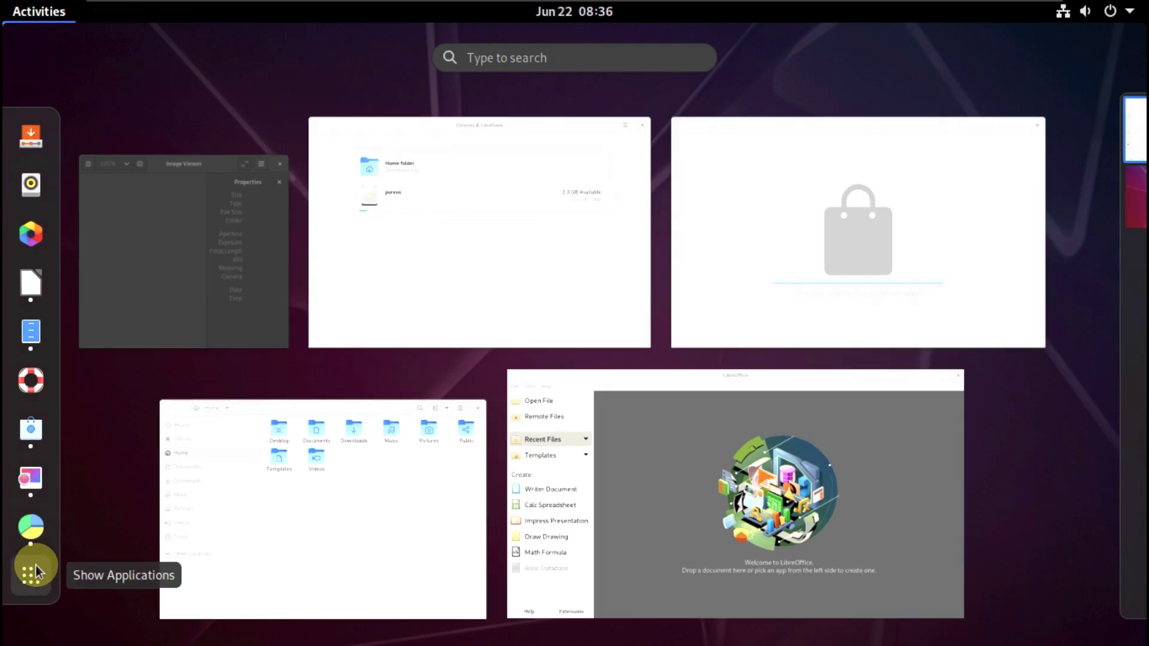
{"action": "left_click", "coordinate": [36, 566]}
{"action": "scroll", "coordinate": [294, 490], "scroll_direction": "down", "scroll_amount": 1}
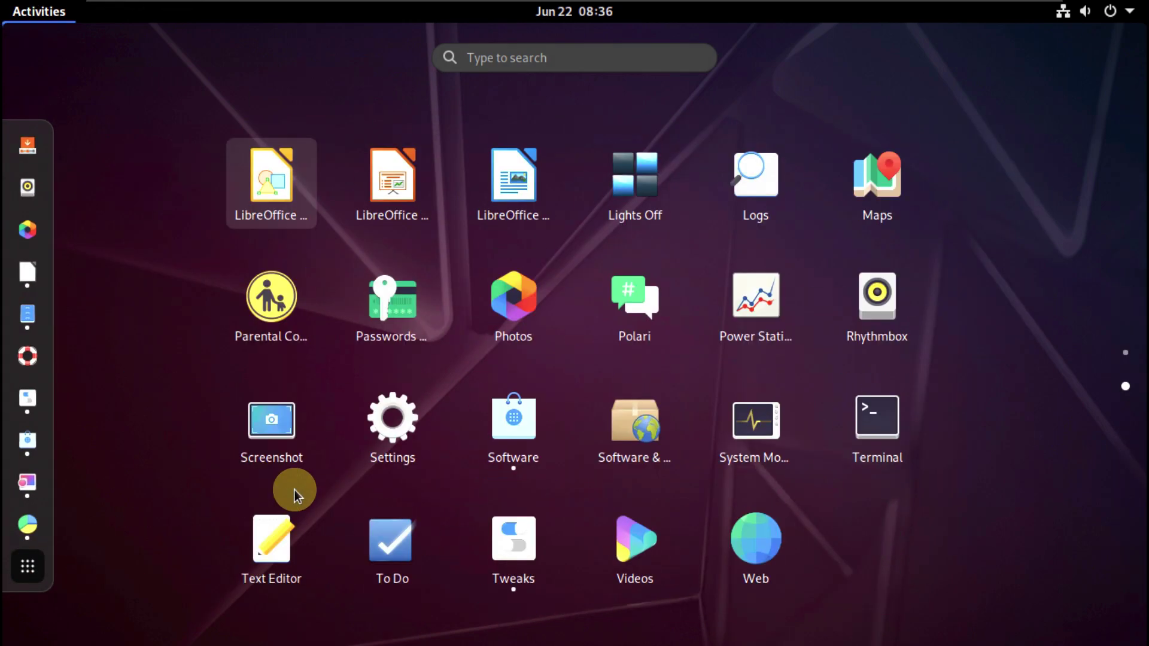
{"action": "left_click", "coordinate": [286, 552]}
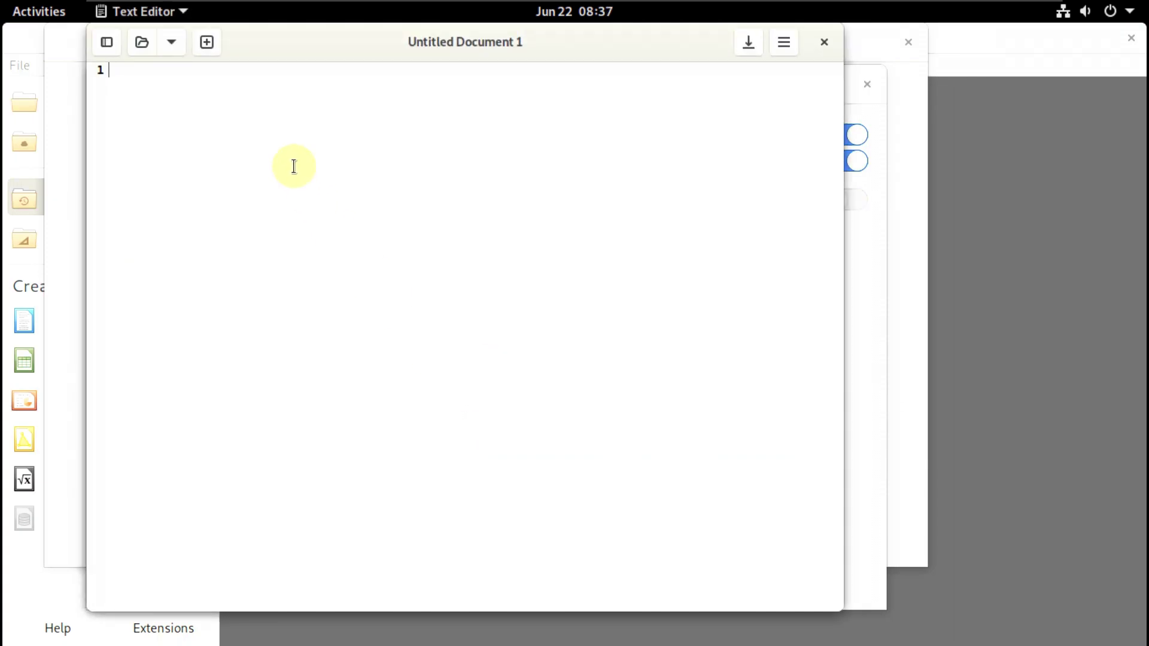
Step: Write "youtube.com/9to5linux" and, after a blank line, "subscribe" in the untitled document, and select all the text
{"action": "type", "text": "you"}
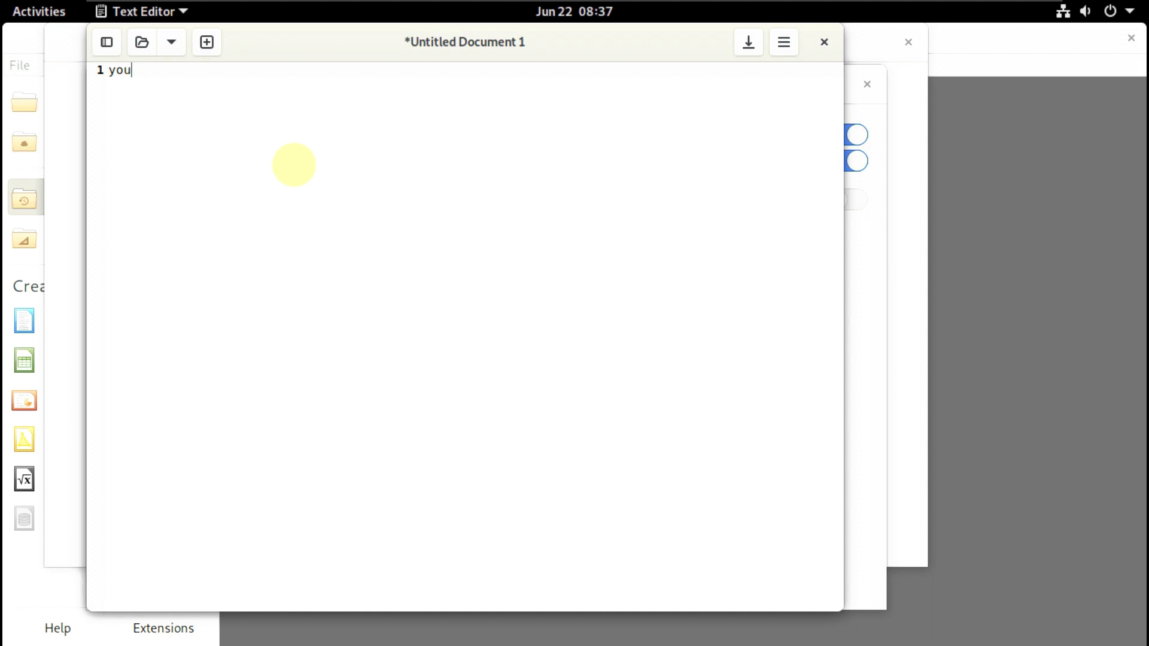
{"action": "type", "text": "tube.com/9to5linux"}
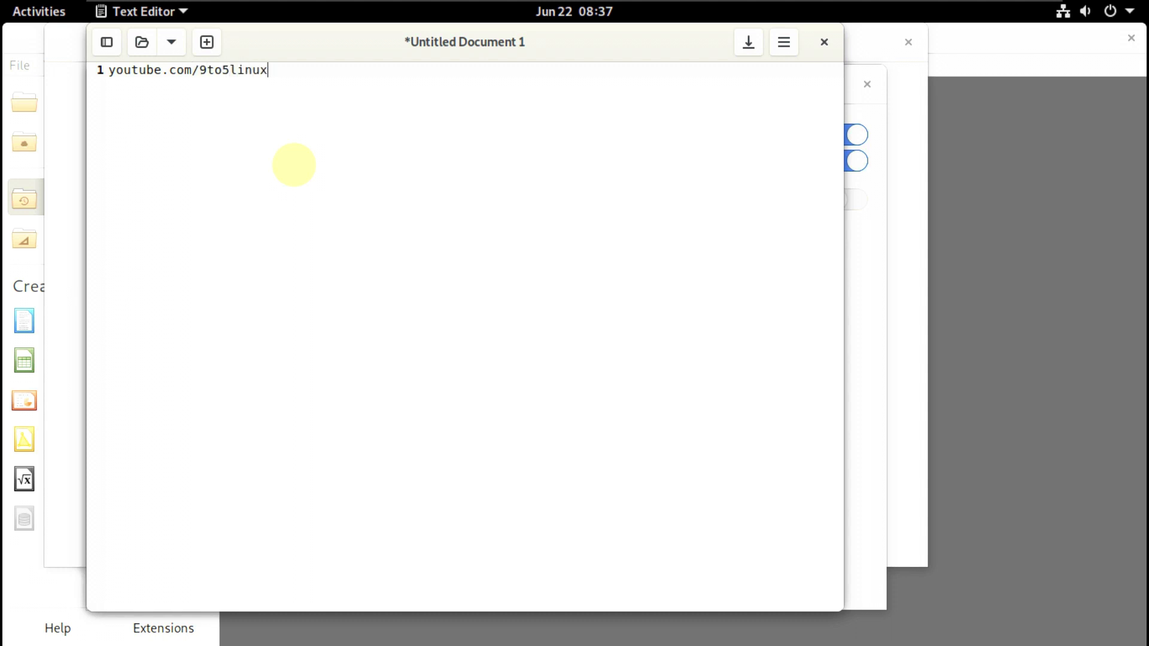
{"action": "key", "text": "Return"}
{"action": "key", "text": "Return"}
{"action": "type", "text": "subscribe"}
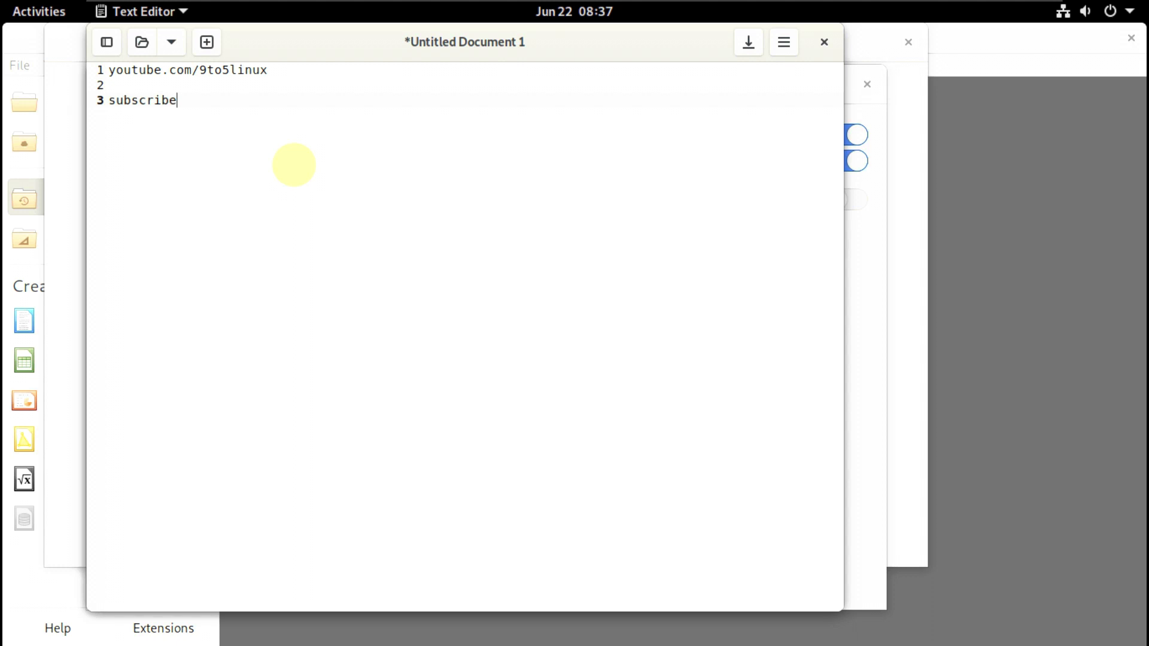
{"action": "left_click_drag", "start_coordinate": [195, 103], "coordinate": [103, 57]}
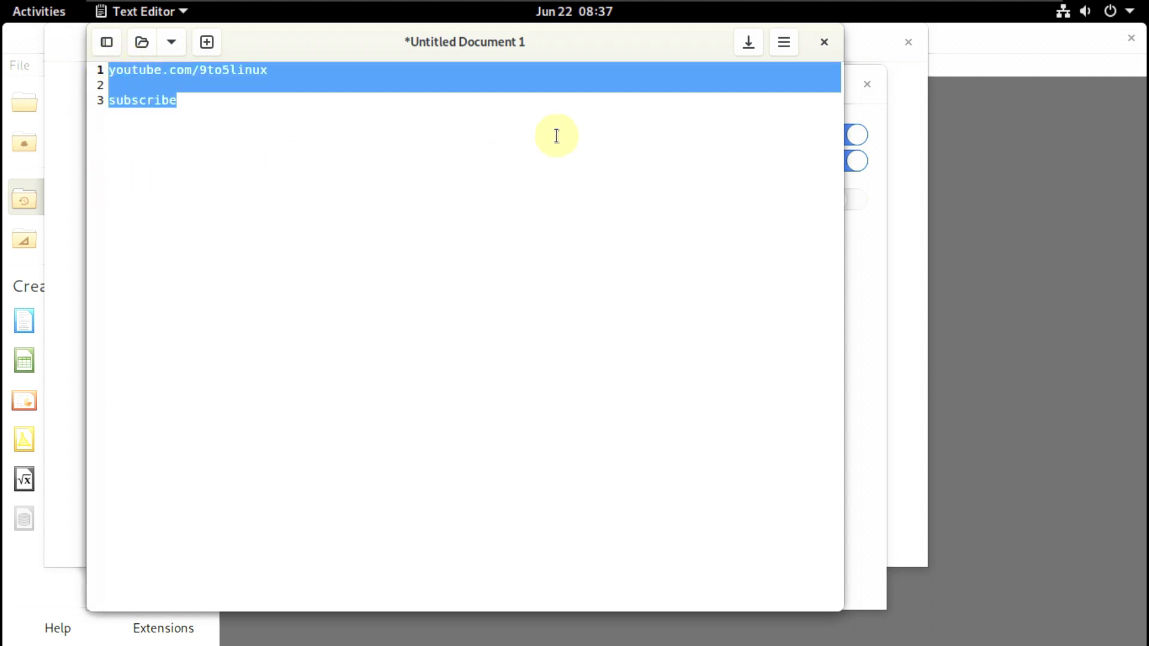
Step: View the About information of Text Editor and close the editor without saving the document
{"action": "left_click", "coordinate": [784, 41]}
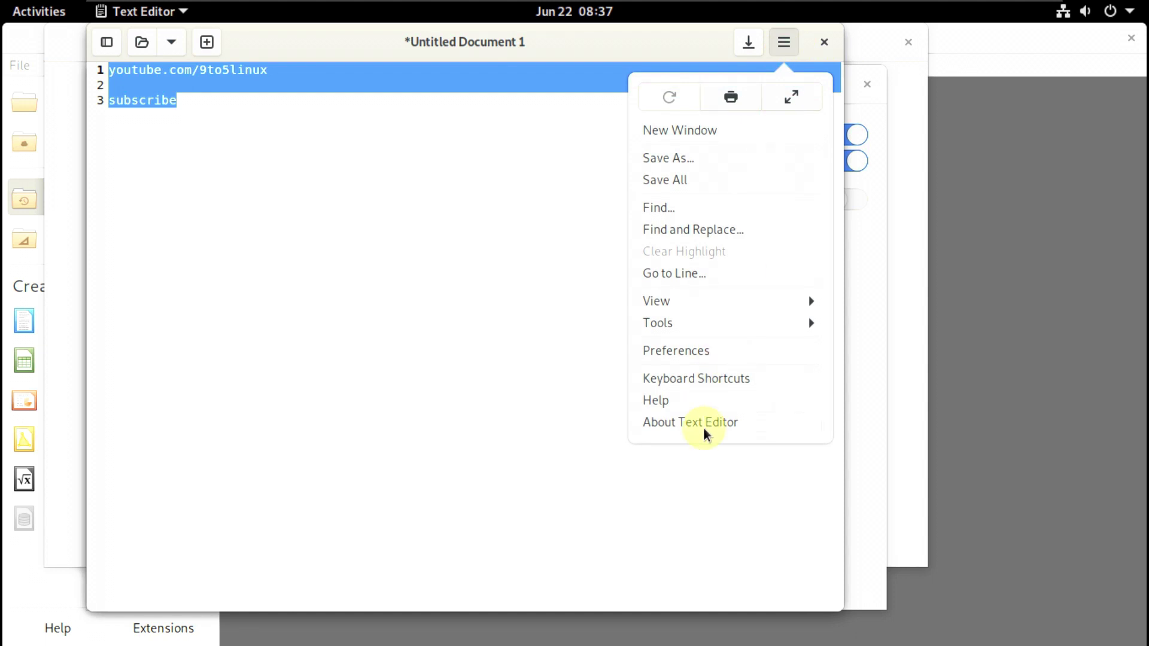
{"action": "left_click", "coordinate": [705, 423]}
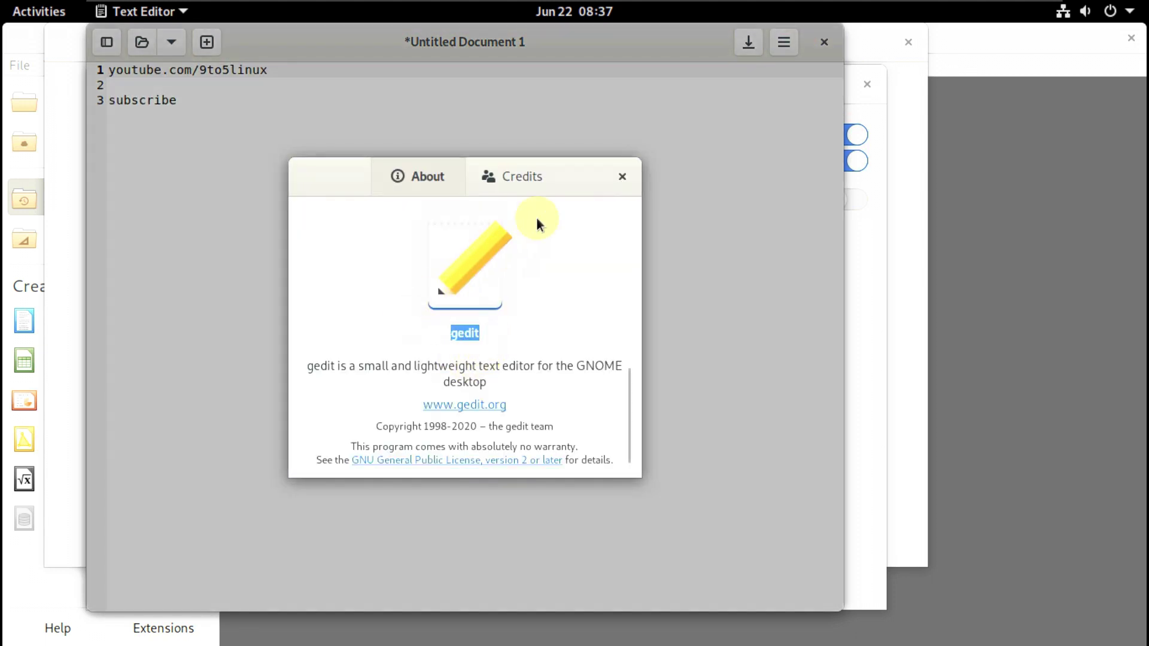
{"action": "left_click", "coordinate": [622, 177]}
{"action": "left_click", "coordinate": [824, 42]}
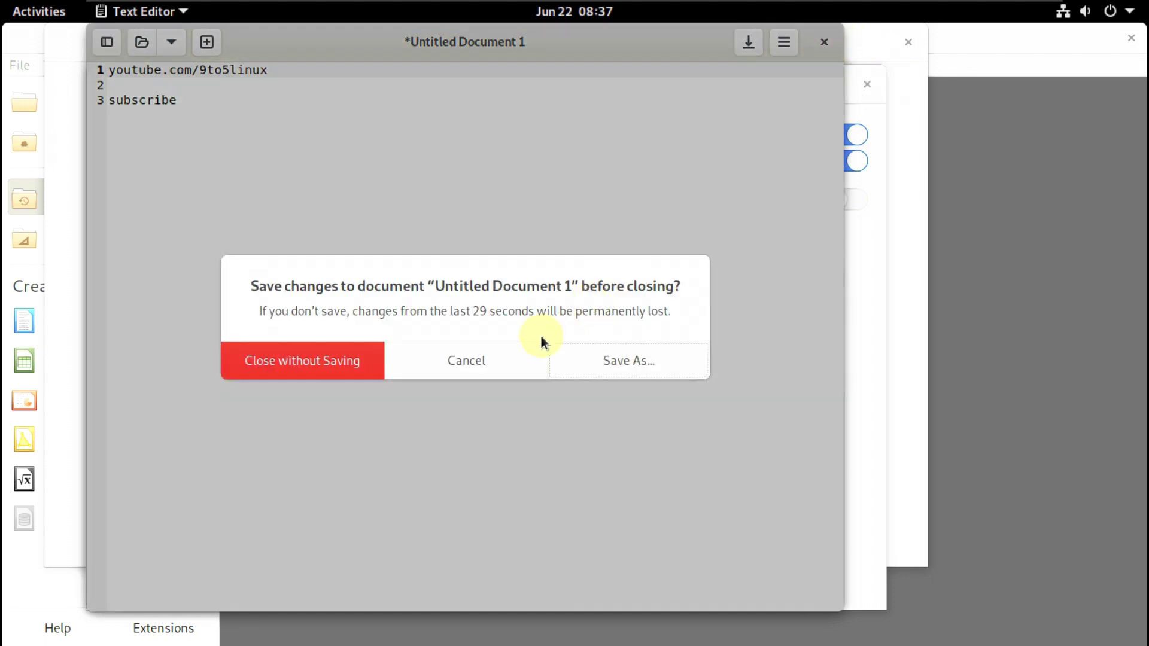
{"action": "left_click", "coordinate": [360, 366]}
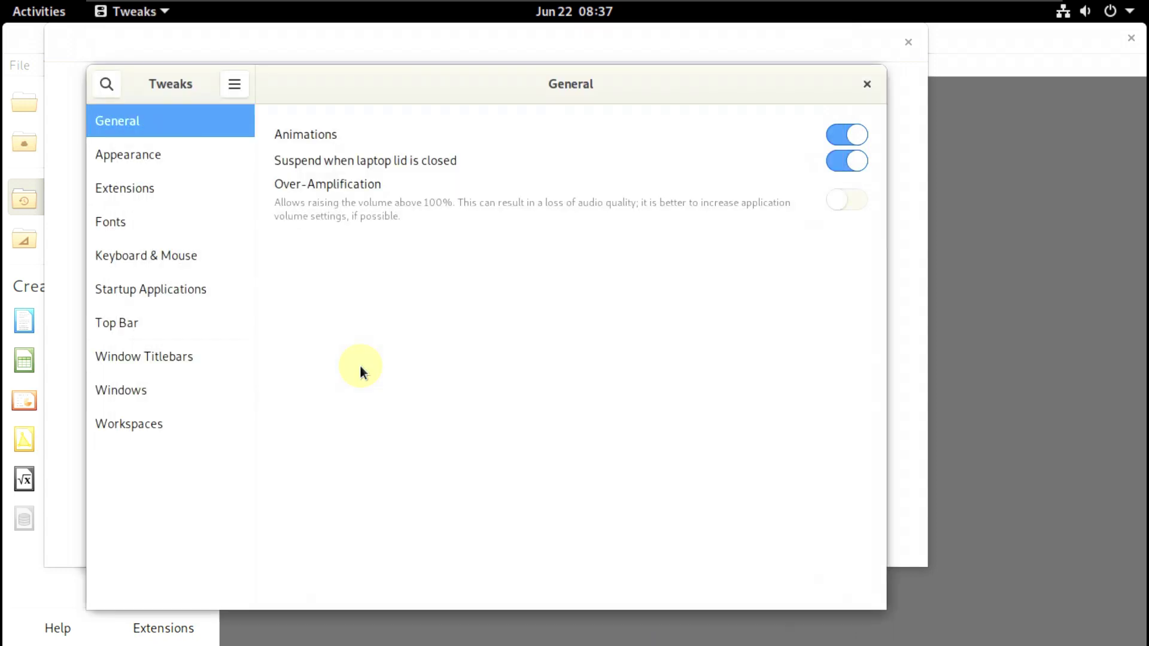
Step: Examine the Tweaks pages from Appearance through Workspaces, including the full lists of extensions and keyboard and mouse options
{"action": "left_click", "coordinate": [217, 163]}
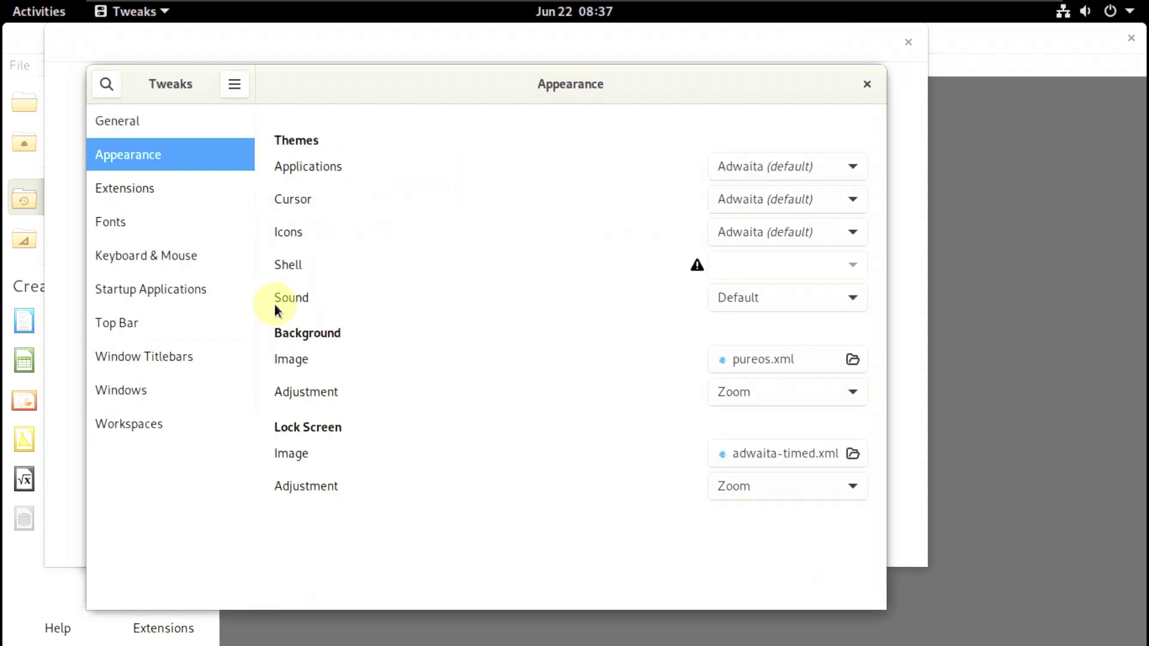
{"action": "left_click", "coordinate": [168, 188]}
{"action": "scroll", "coordinate": [436, 350], "scroll_direction": "down", "scroll_amount": 5}
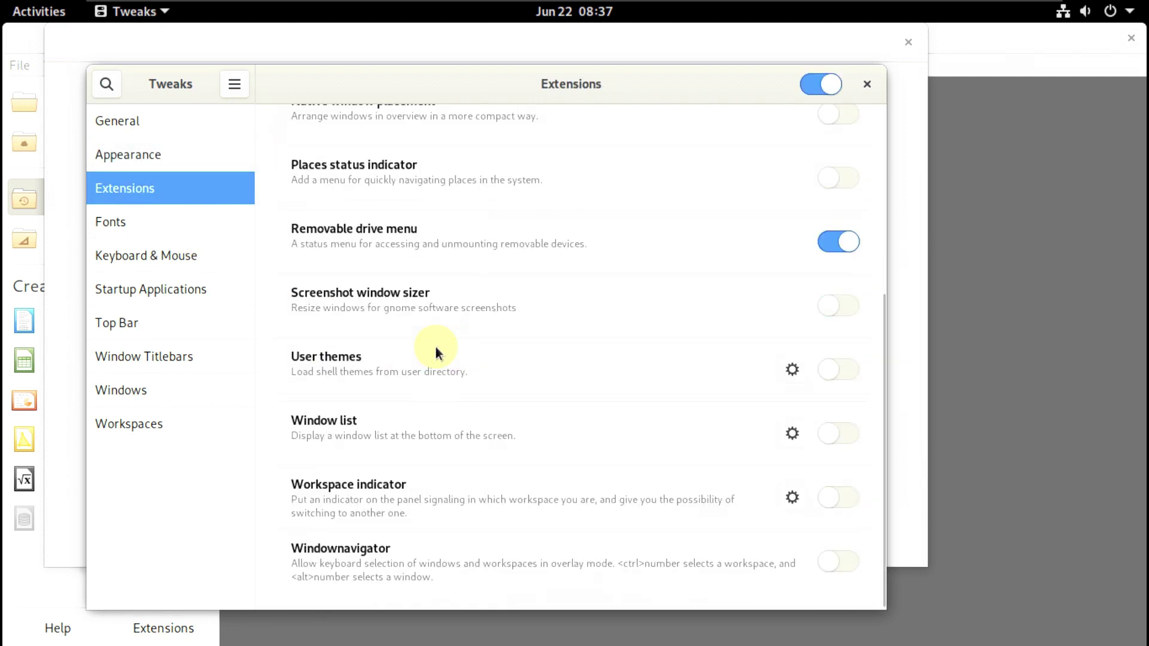
{"action": "left_click", "coordinate": [217, 230]}
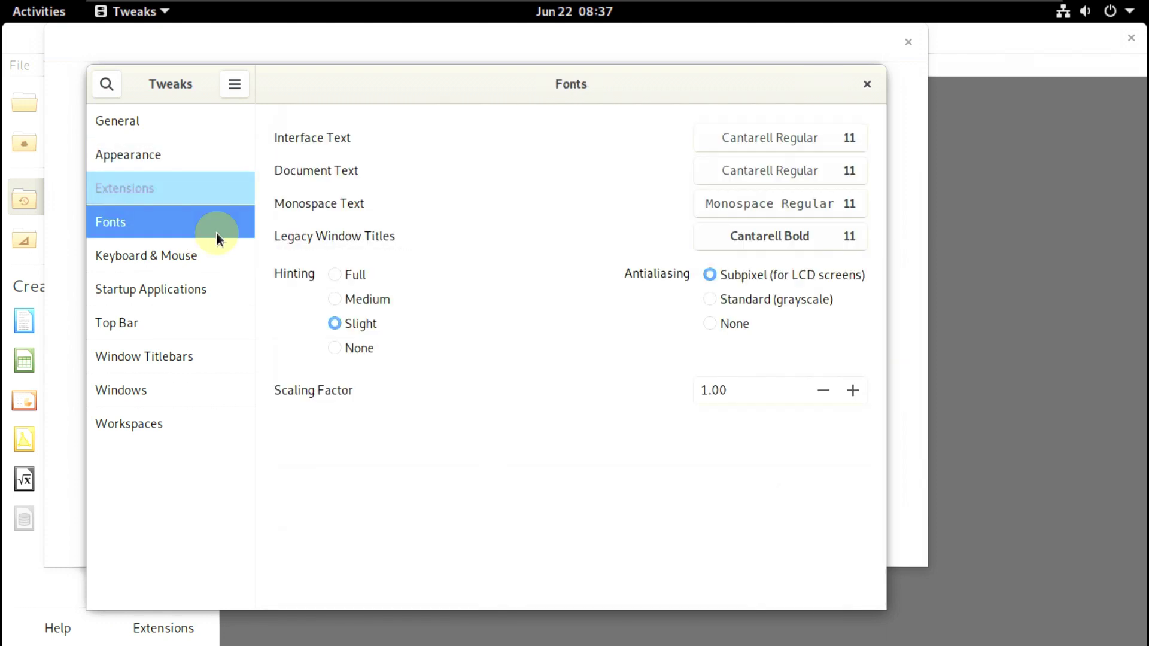
{"action": "left_click", "coordinate": [138, 263]}
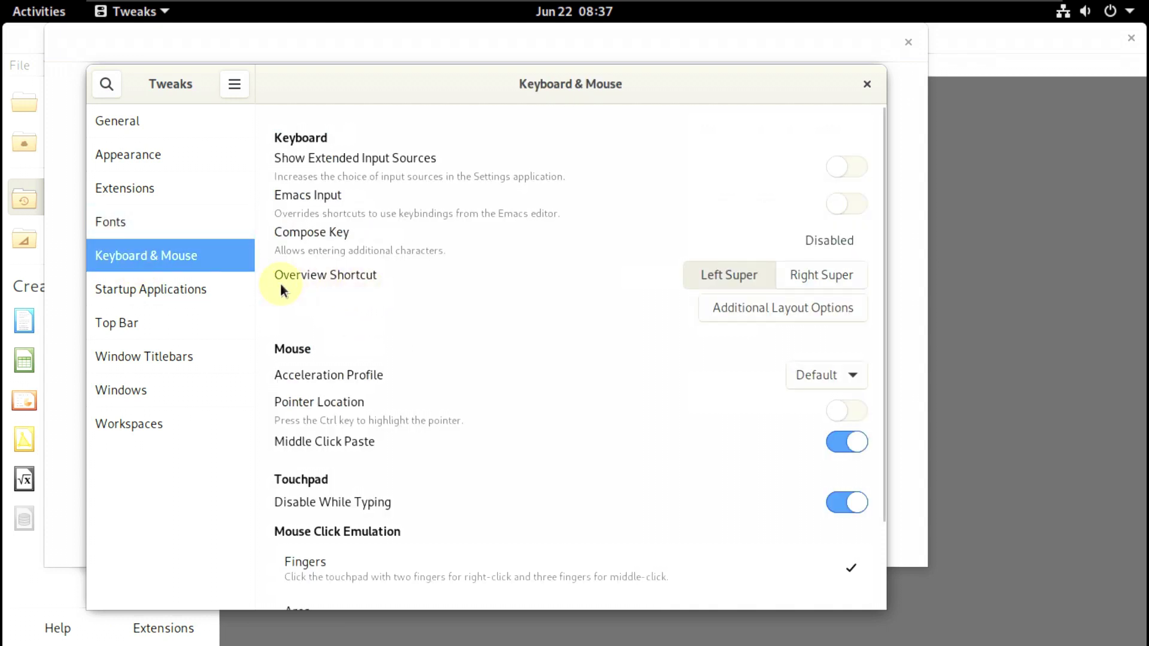
{"action": "scroll", "coordinate": [558, 326], "scroll_direction": "down", "scroll_amount": 3}
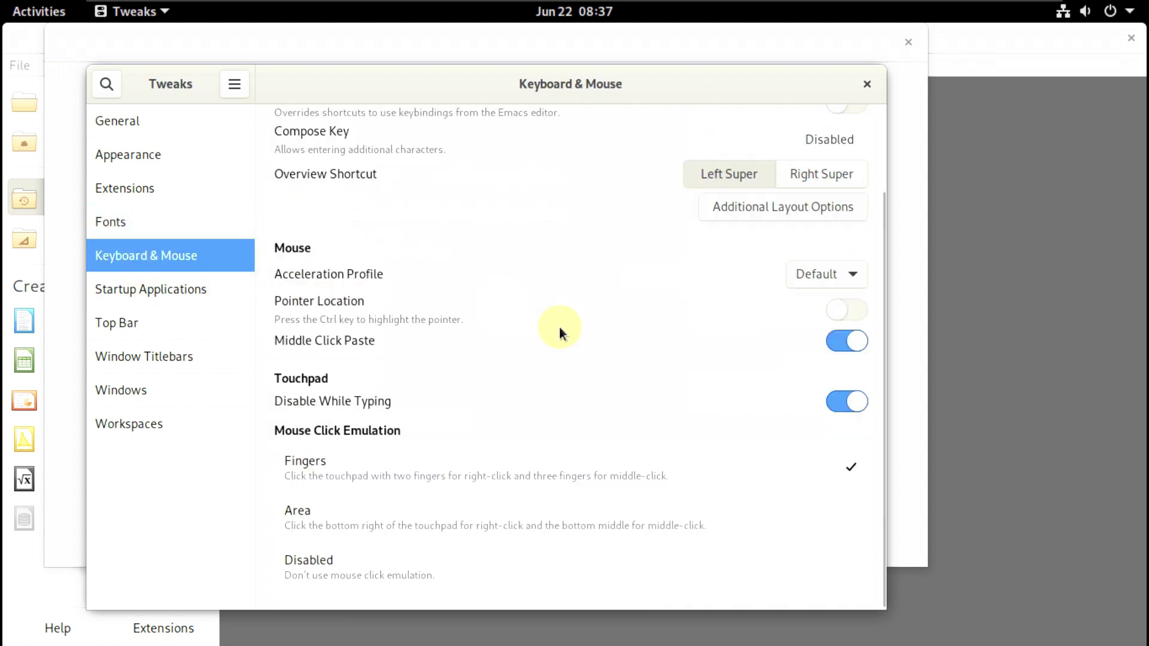
{"action": "left_click", "coordinate": [214, 297]}
{"action": "left_click", "coordinate": [196, 328]}
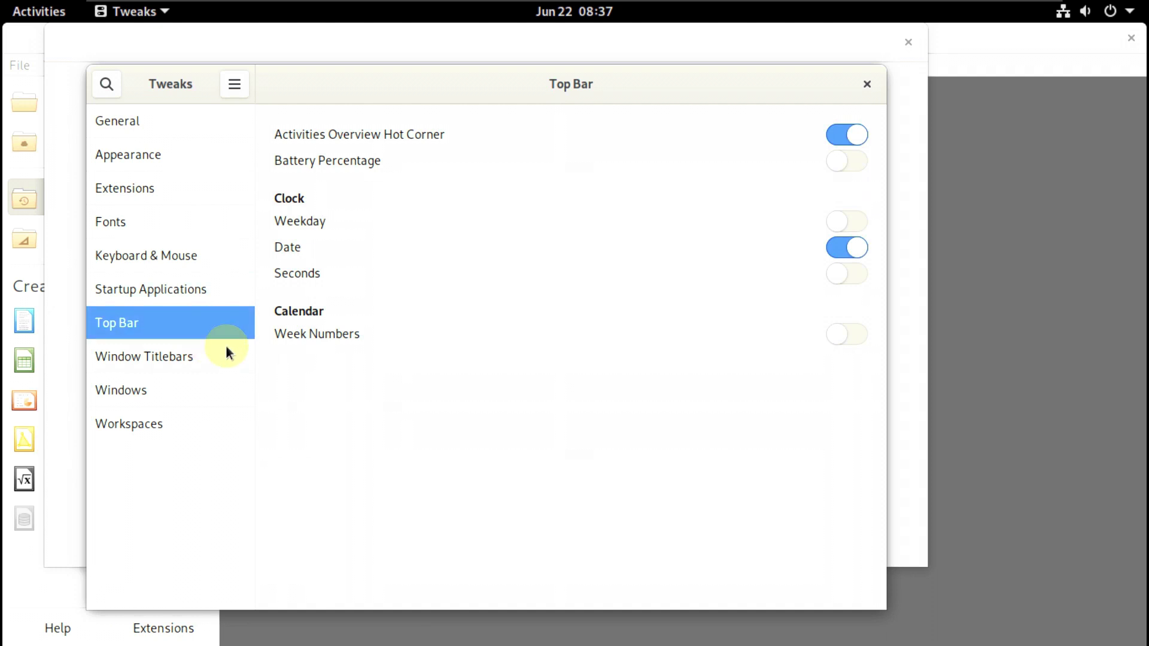
{"action": "left_click", "coordinate": [203, 367]}
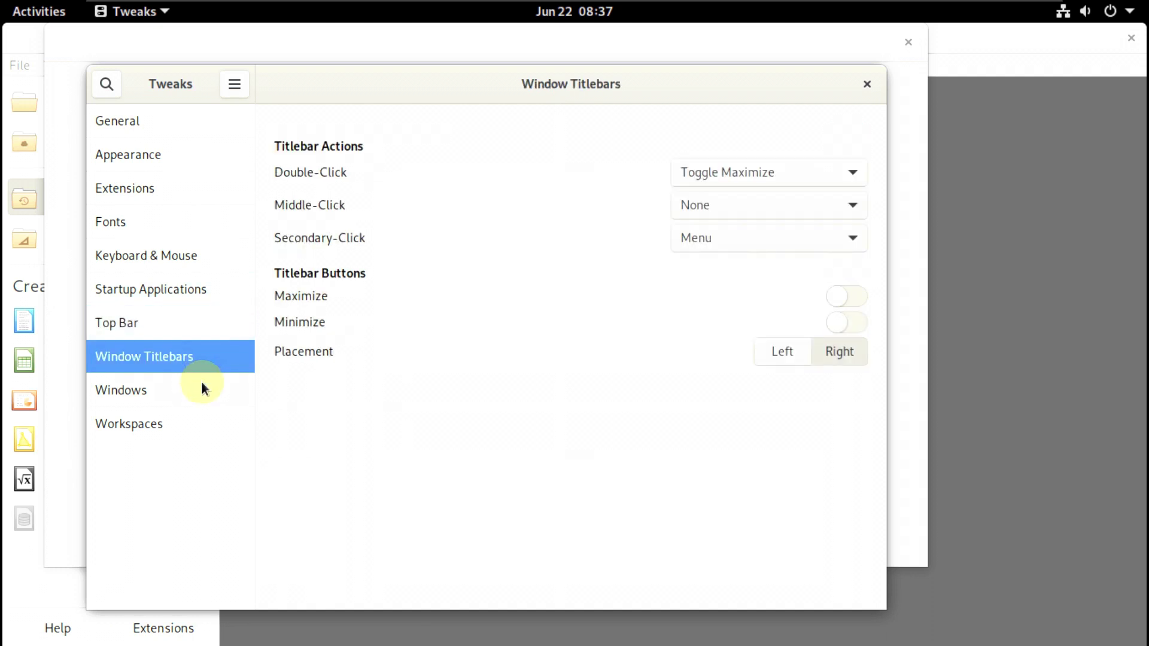
{"action": "left_click", "coordinate": [201, 382]}
{"action": "left_click", "coordinate": [196, 415]}
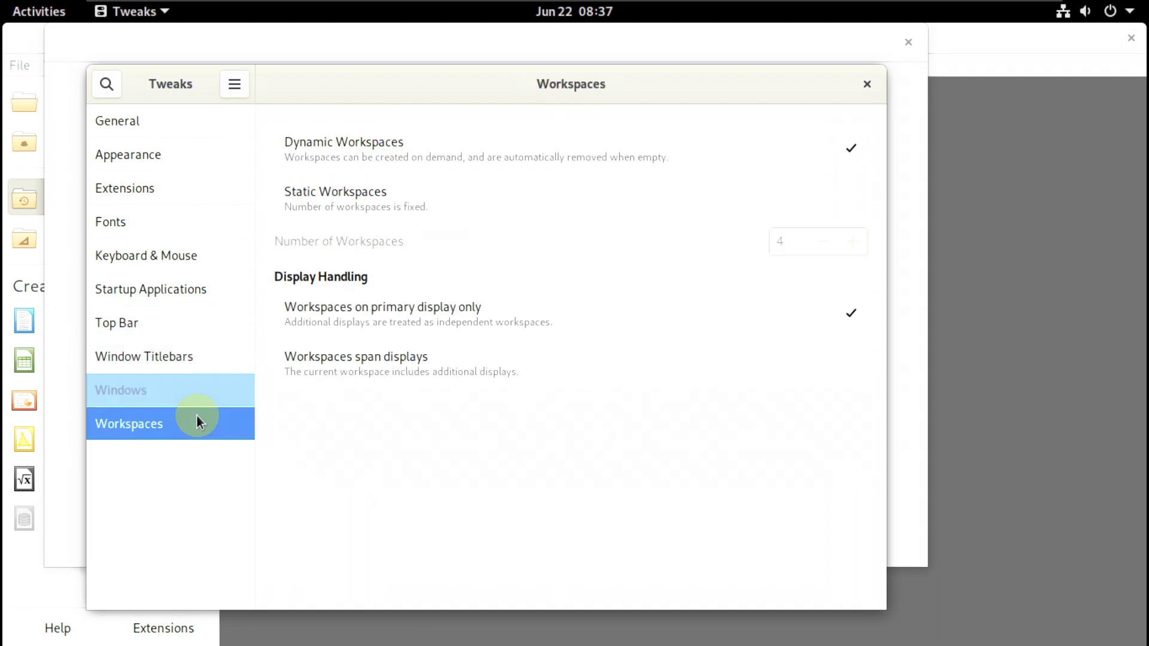
Step: View the About information of Tweaks and close Tweaks
{"action": "left_click", "coordinate": [238, 80]}
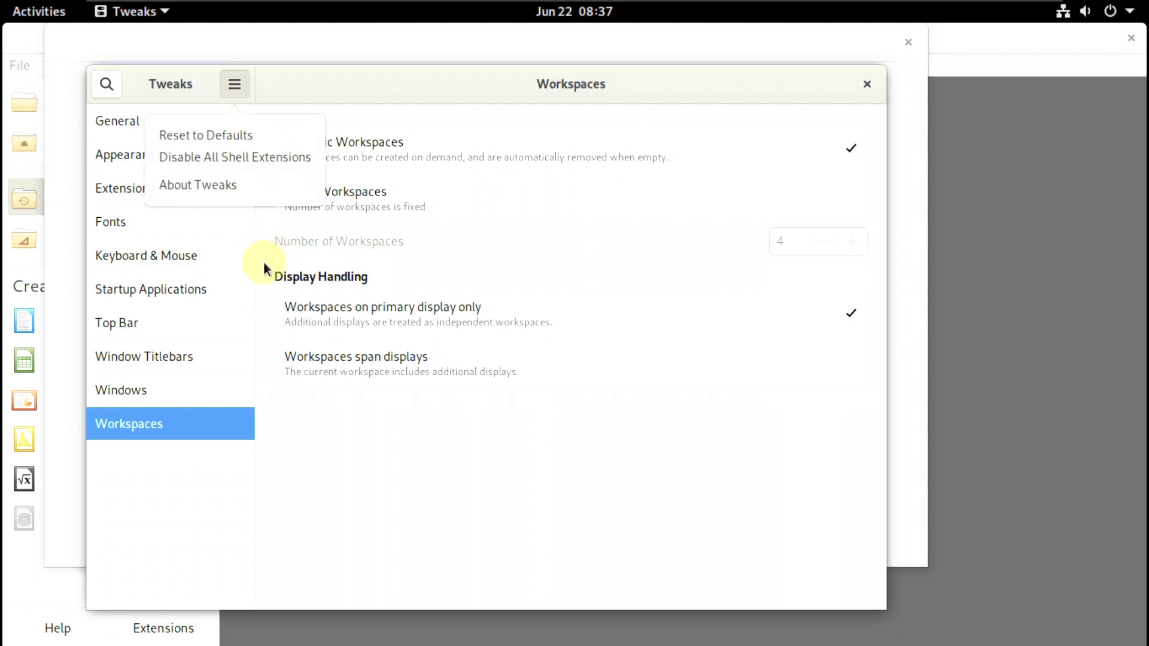
{"action": "left_click", "coordinate": [231, 184]}
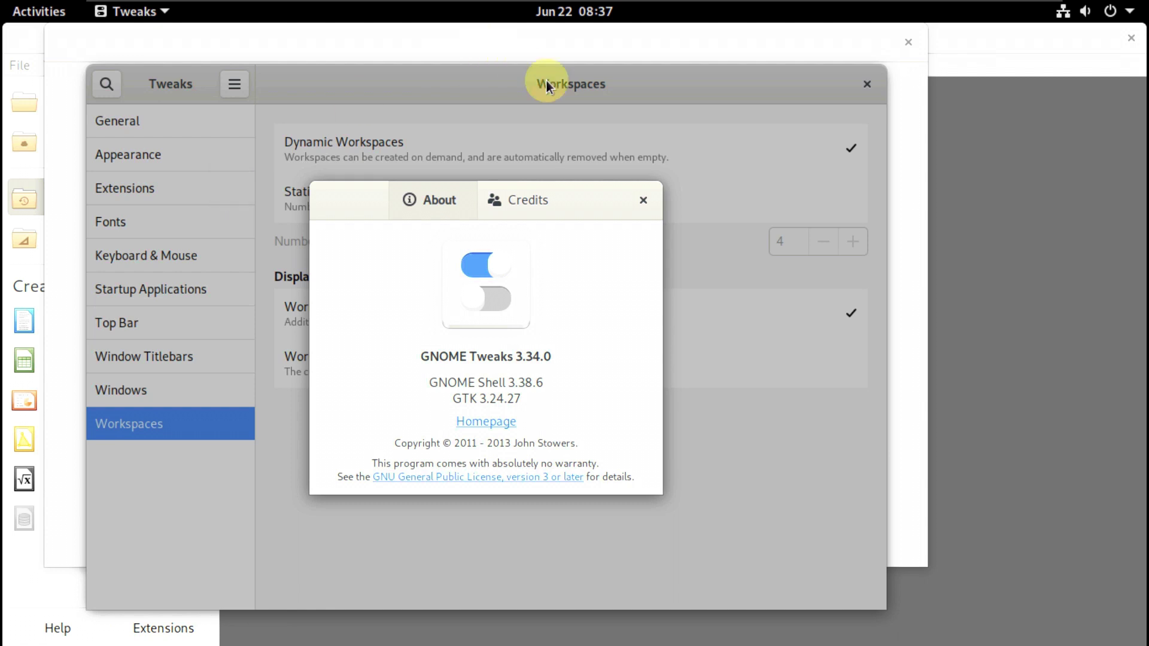
{"action": "left_click", "coordinate": [644, 201]}
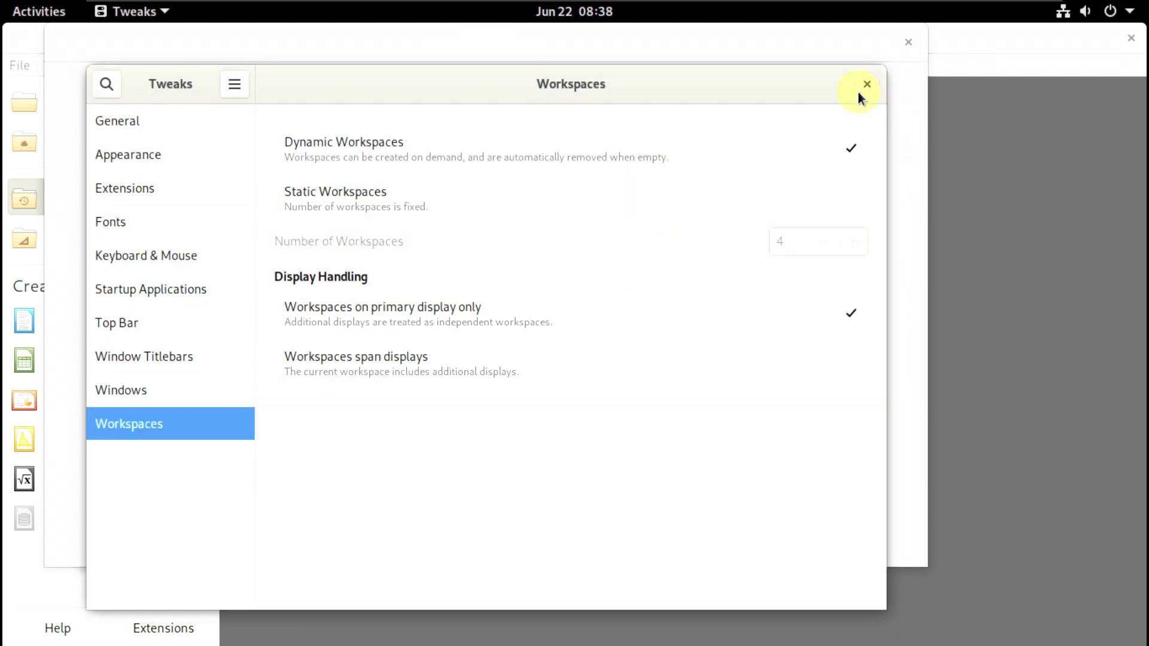
{"action": "left_click", "coordinate": [866, 84]}
Step: Bring the LibreOffice window forward, view its About information and close LibreOffice
{"action": "left_click", "coordinate": [1036, 124]}
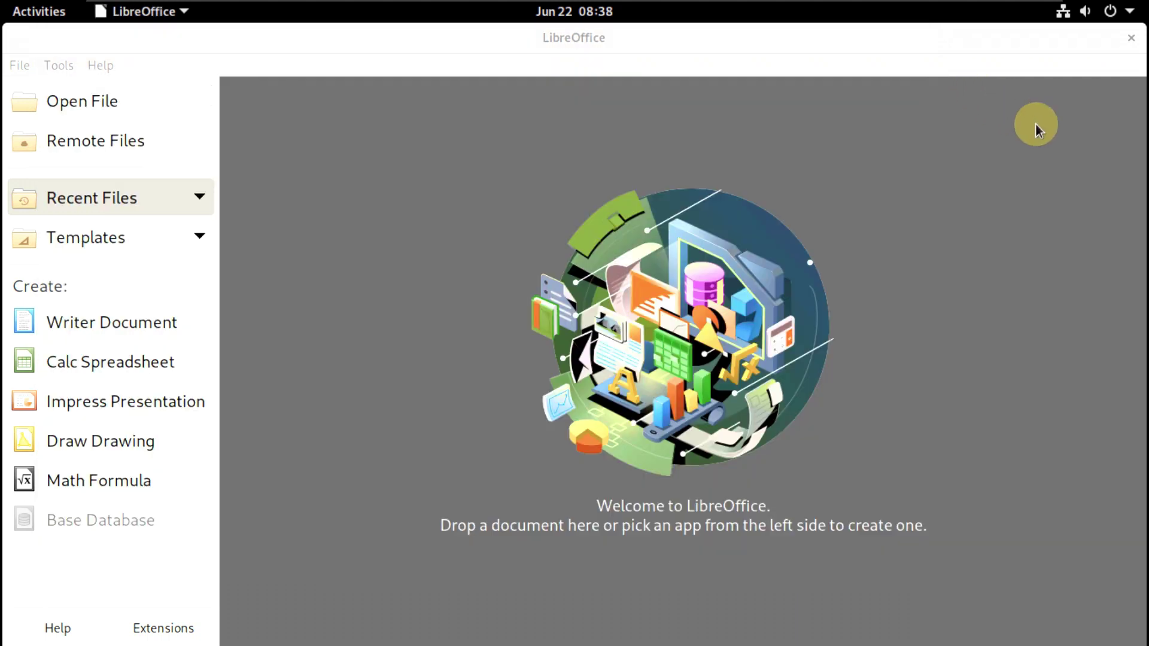
{"action": "left_click", "coordinate": [109, 66]}
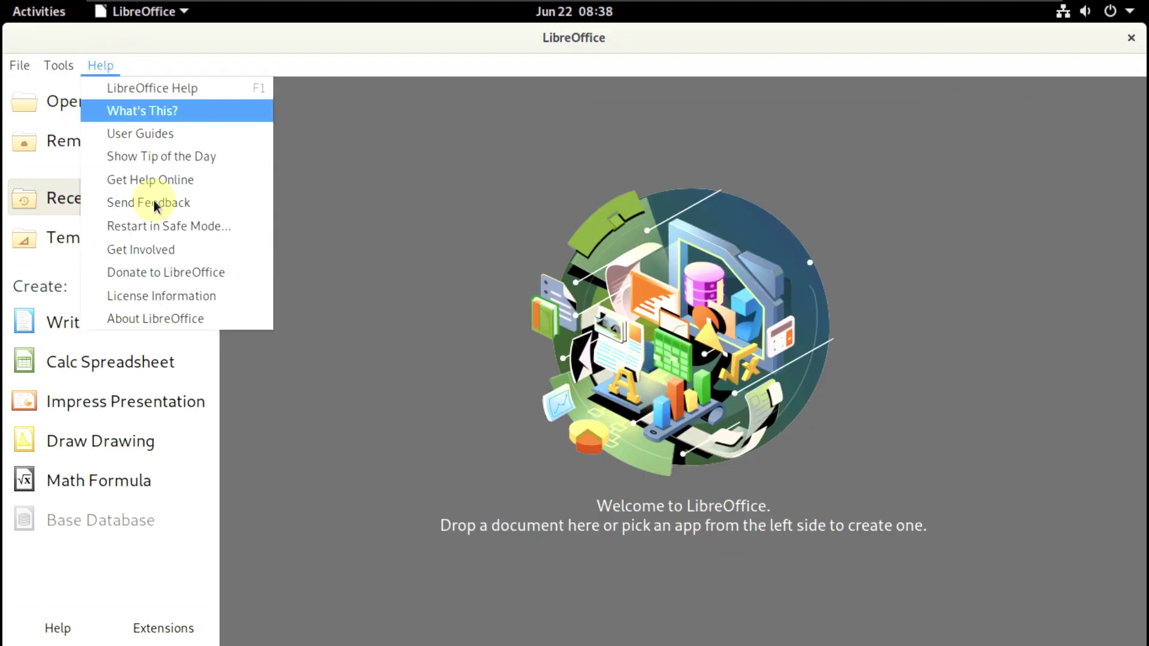
{"action": "left_click", "coordinate": [171, 316]}
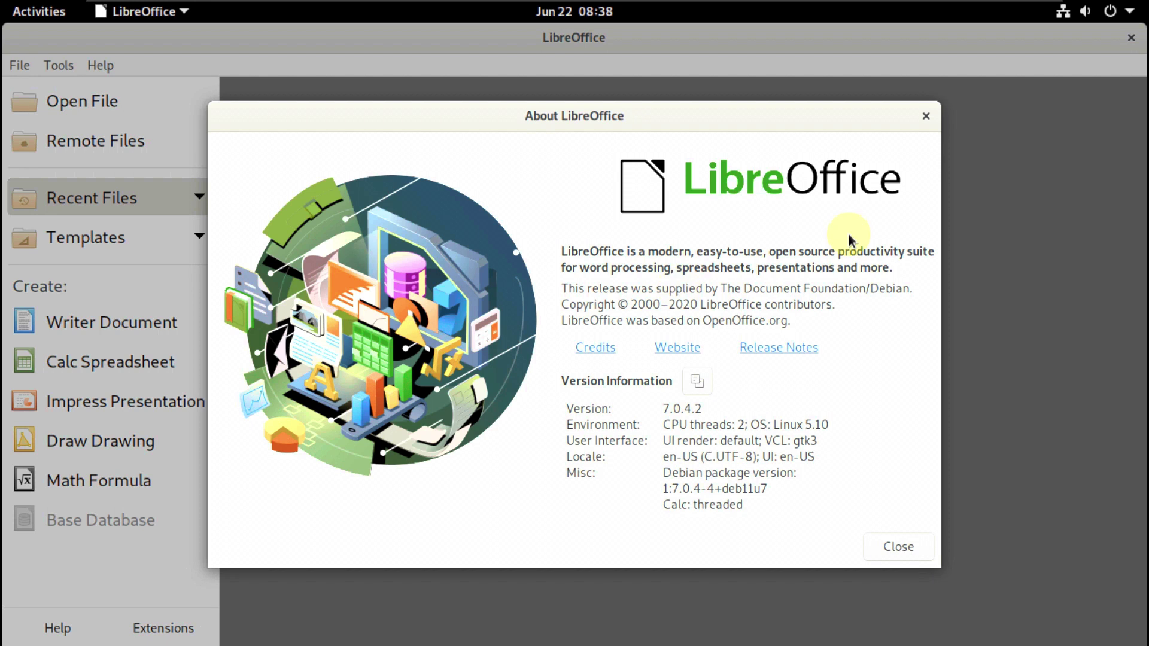
{"action": "left_click", "coordinate": [926, 115]}
{"action": "left_click", "coordinate": [1131, 38]}
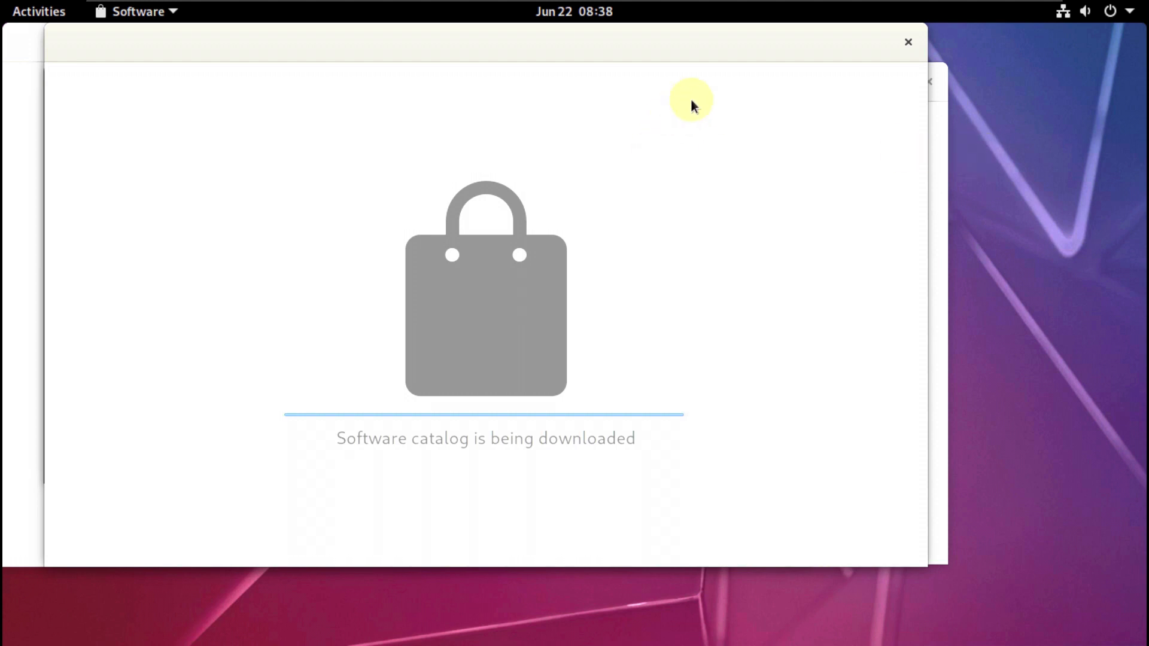
Step: Move the Software window clear of Image Viewer and view the About information of Image Viewer
{"action": "left_click_drag", "start_coordinate": [654, 52], "coordinate": [800, 159]}
{"action": "left_click", "coordinate": [297, 89]}
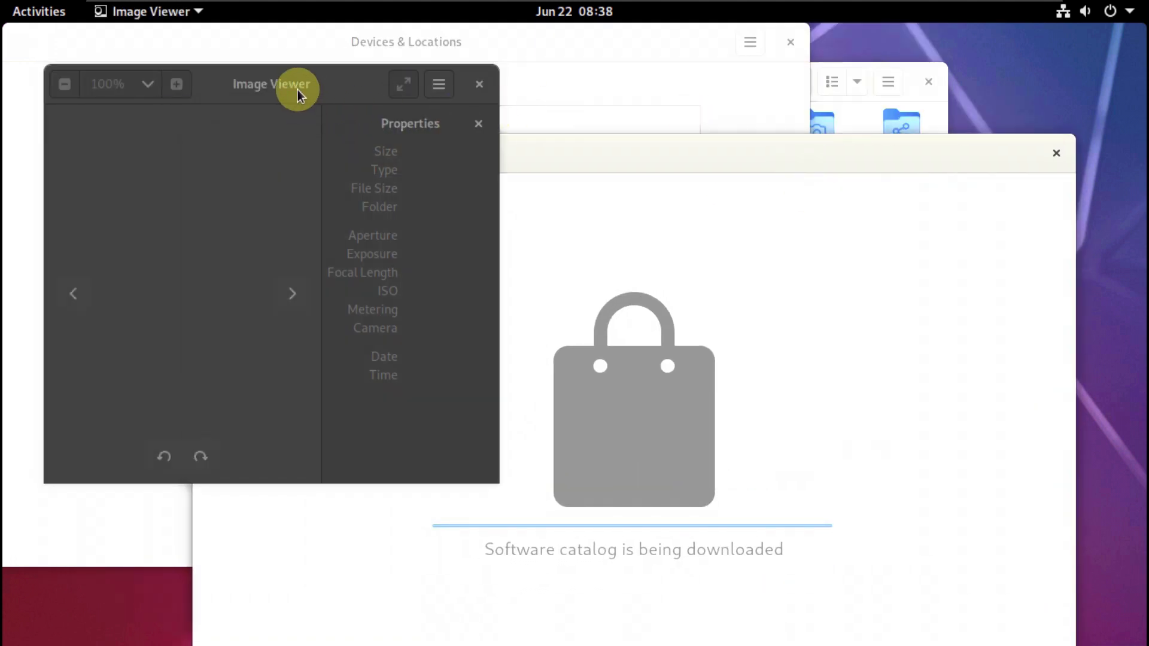
{"action": "left_click", "coordinate": [431, 79]}
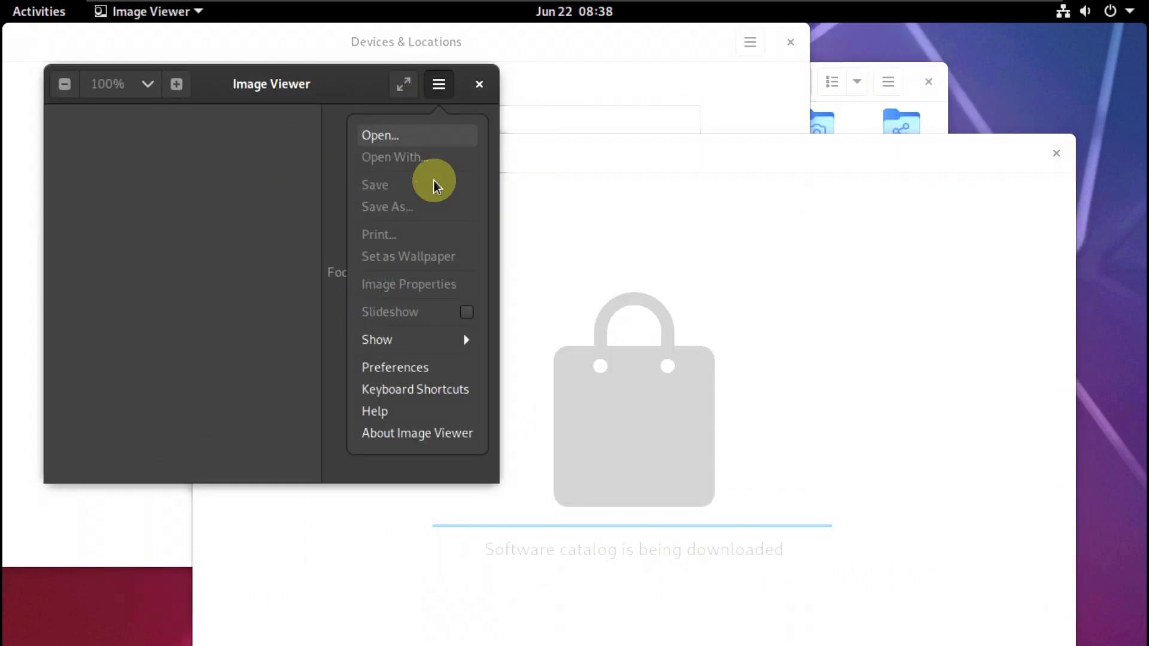
{"action": "left_click", "coordinate": [433, 425]}
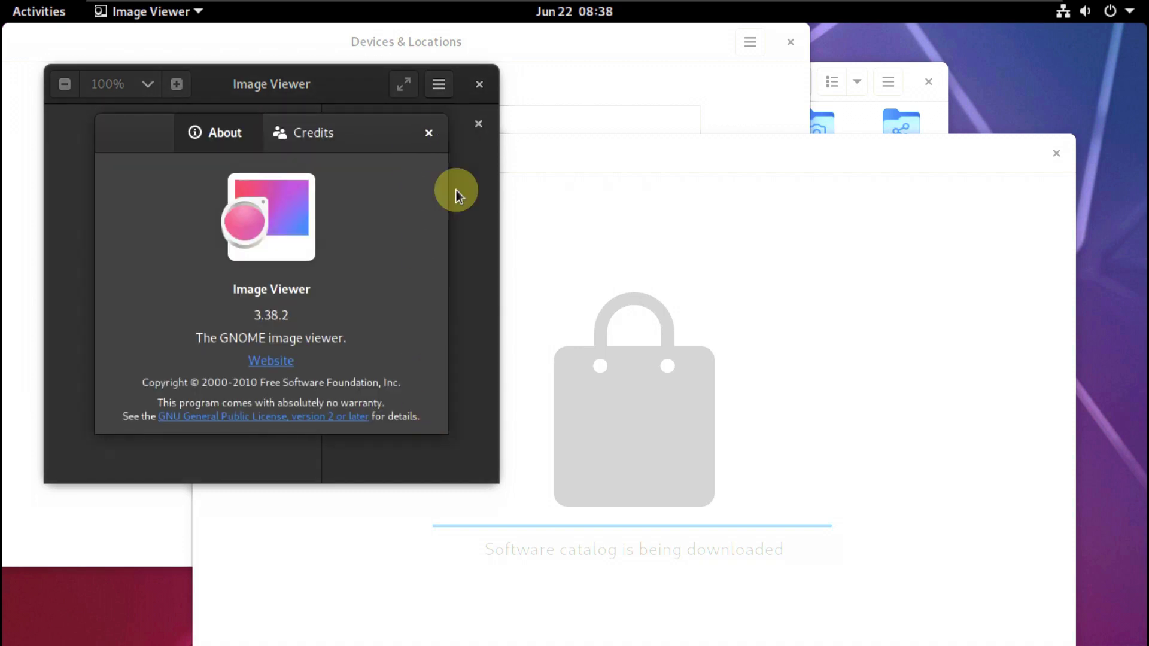
Step: Dismiss the About information of Image Viewer and close Image Viewer
{"action": "key", "text": "Escape"}
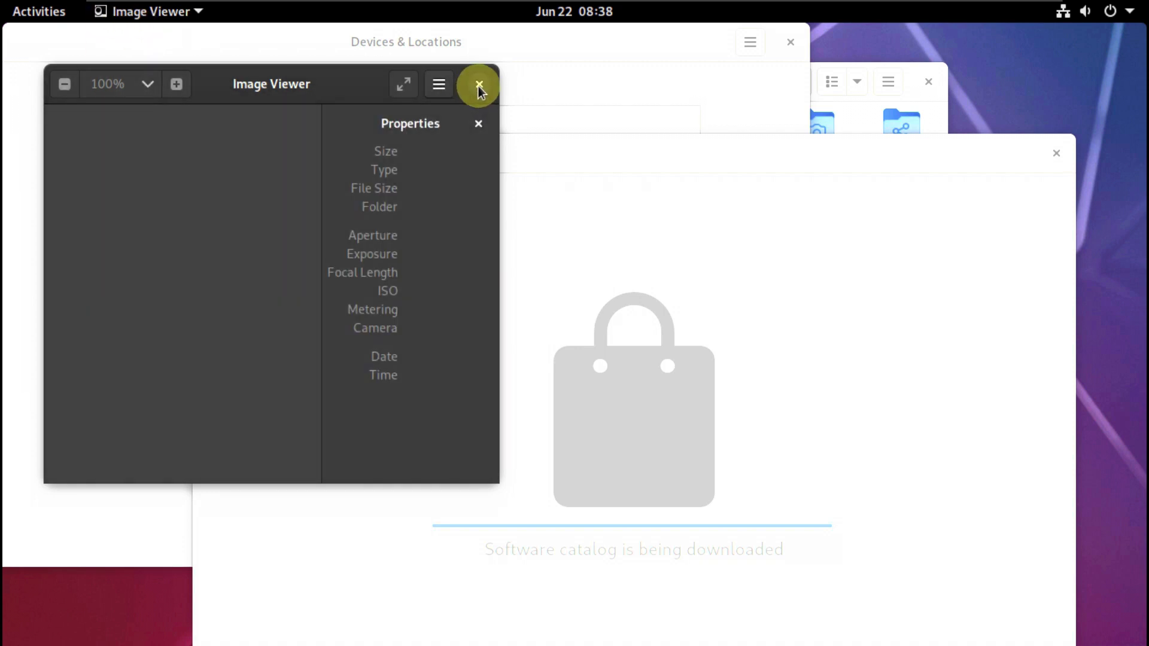
{"action": "left_click", "coordinate": [478, 85]}
Step: Bring Disk Usage Analyzer forward, view its About information and close Disk Usage Analyzer
{"action": "left_click", "coordinate": [619, 41]}
{"action": "left_click", "coordinate": [742, 51]}
{"action": "left_click", "coordinate": [729, 205]}
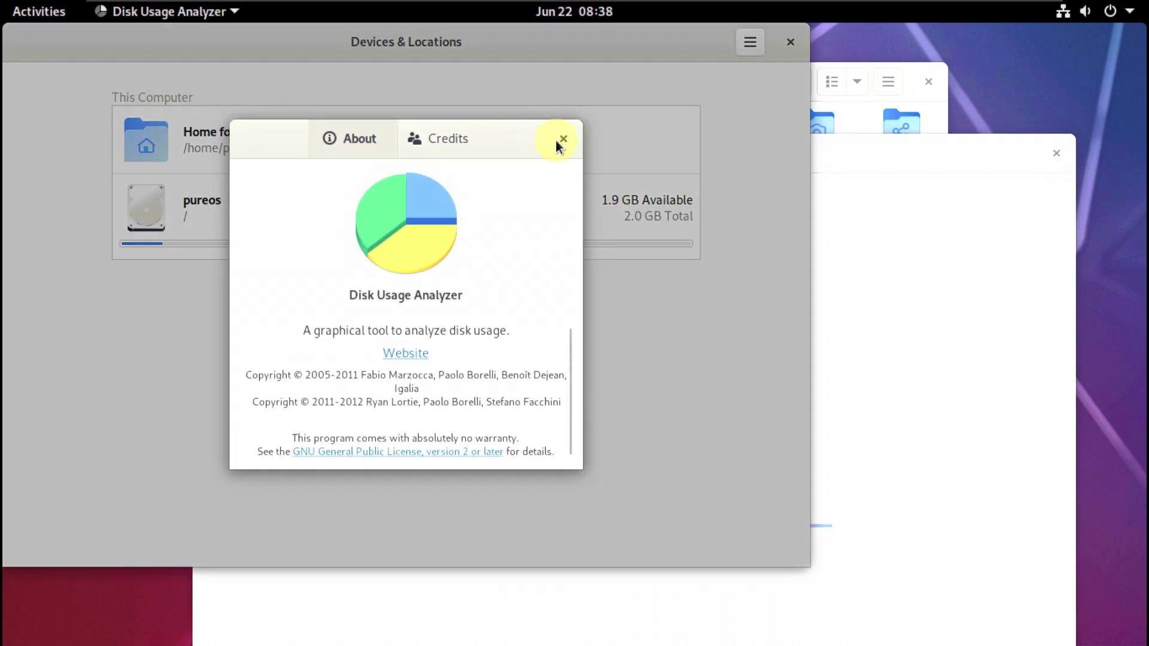
{"action": "left_click", "coordinate": [563, 138]}
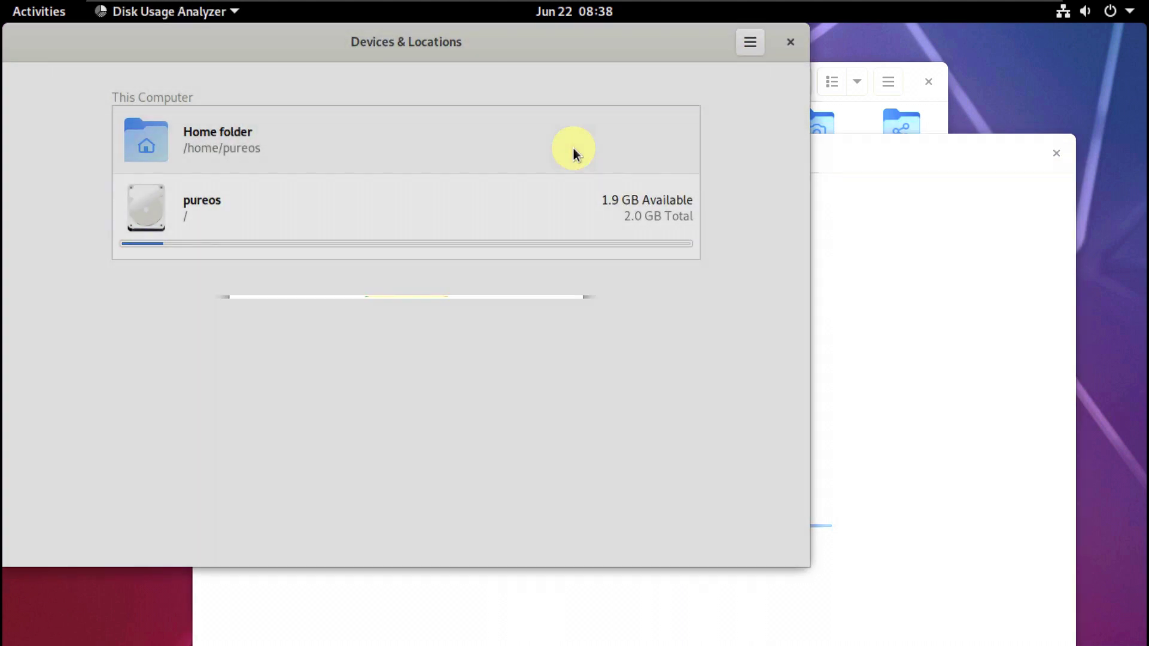
{"action": "left_click", "coordinate": [792, 42]}
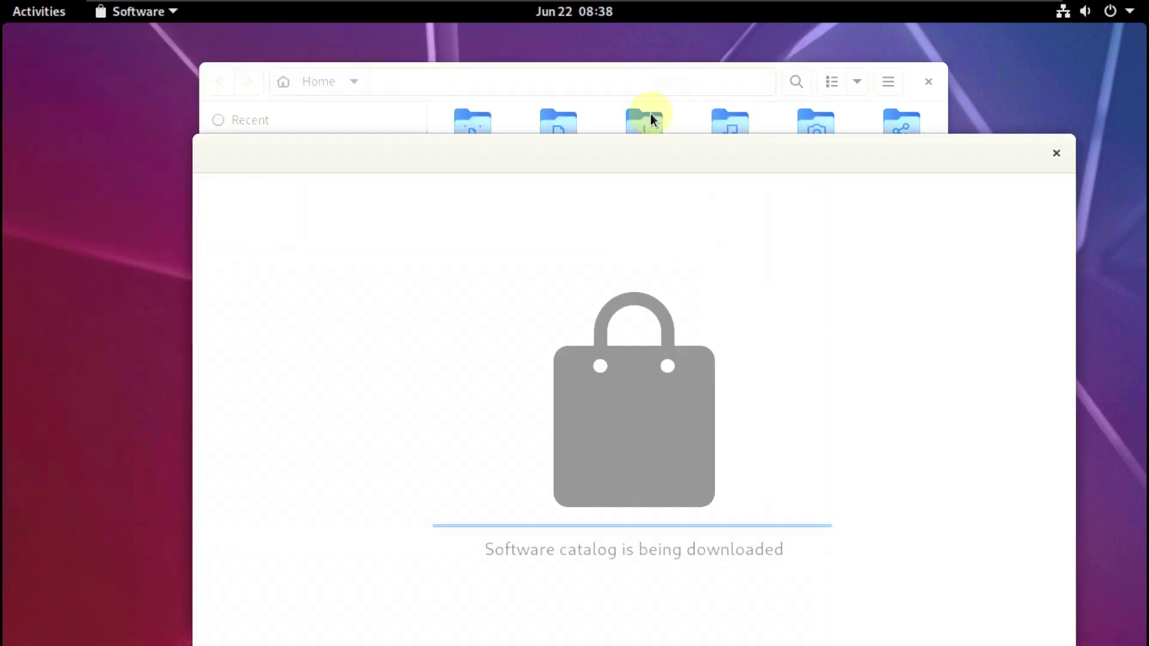
Step: Bring the Files window forward, view its About information and close Files
{"action": "left_click", "coordinate": [889, 83]}
{"action": "left_click", "coordinate": [889, 83]}
{"action": "left_click", "coordinate": [889, 82]}
{"action": "left_click", "coordinate": [889, 82]}
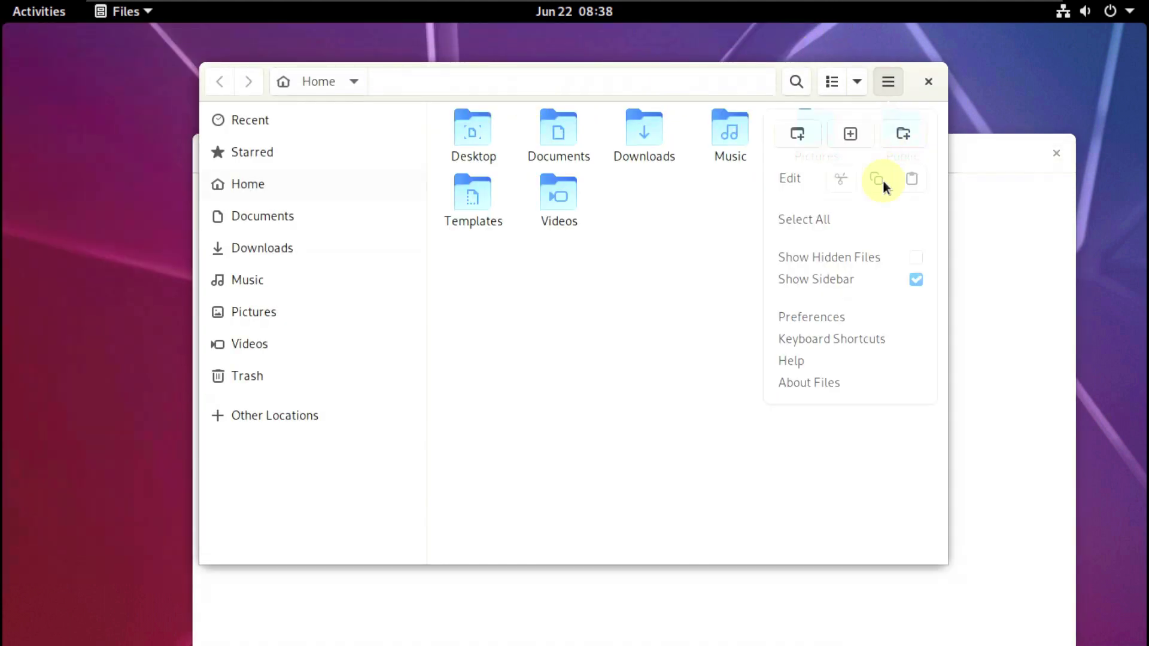
{"action": "left_click", "coordinate": [828, 384]}
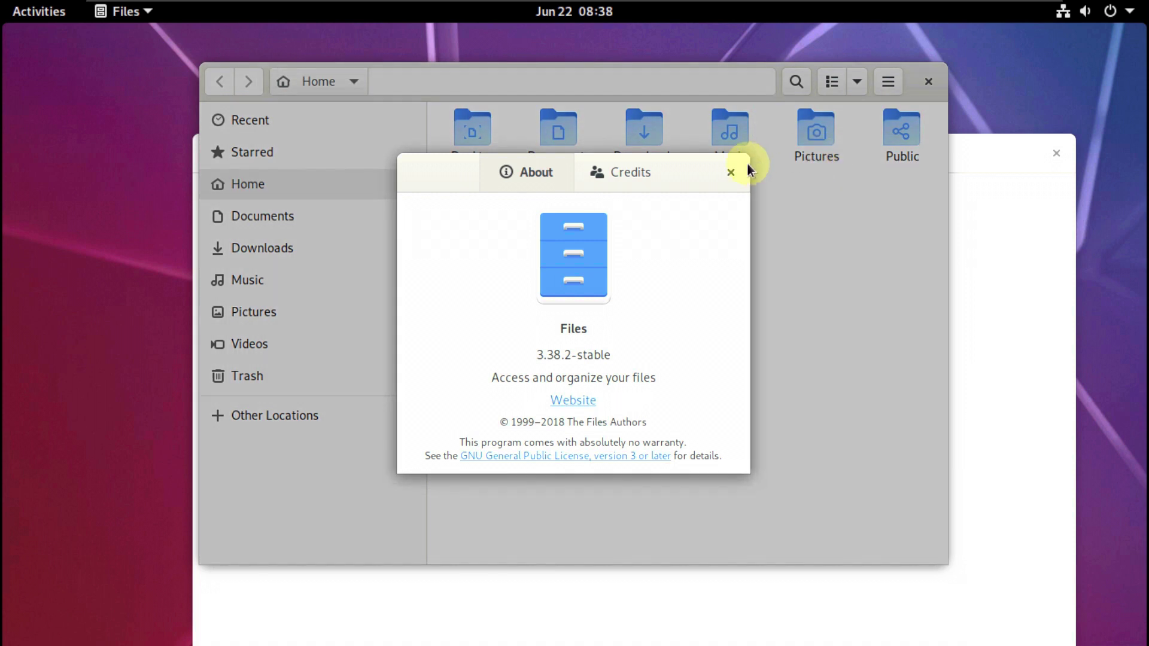
{"action": "left_click", "coordinate": [735, 170]}
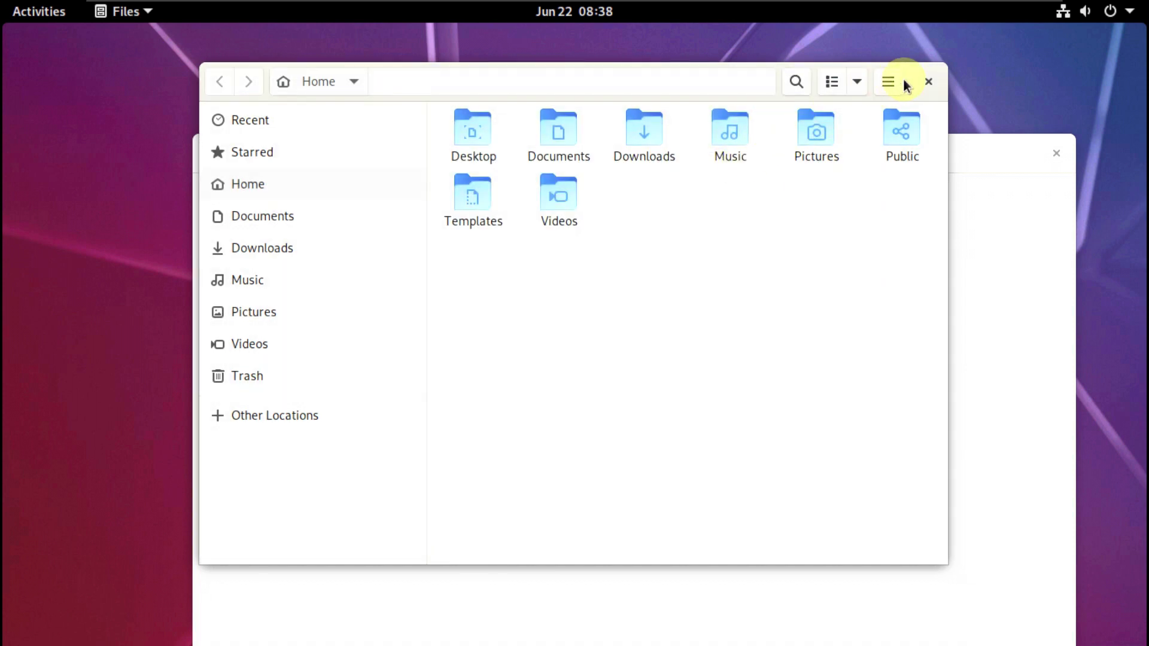
{"action": "left_click", "coordinate": [927, 80]}
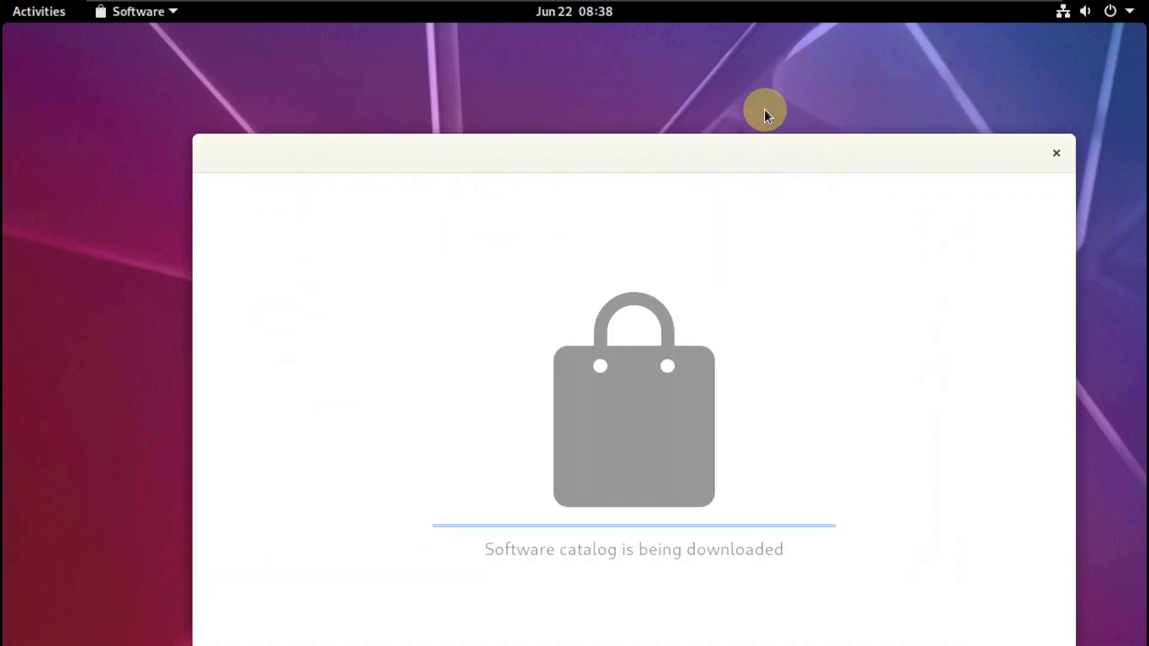
Step: Launch System Monitor from the Utilities folder of the application overview
{"action": "left_click", "coordinate": [48, 20]}
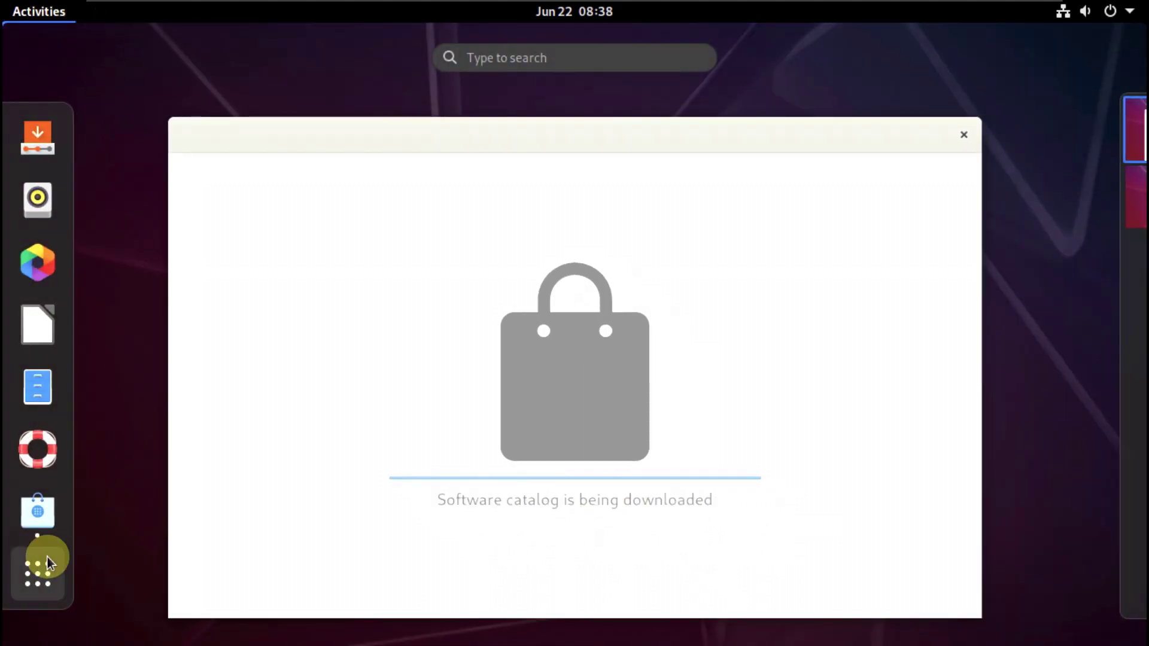
{"action": "left_click", "coordinate": [47, 560]}
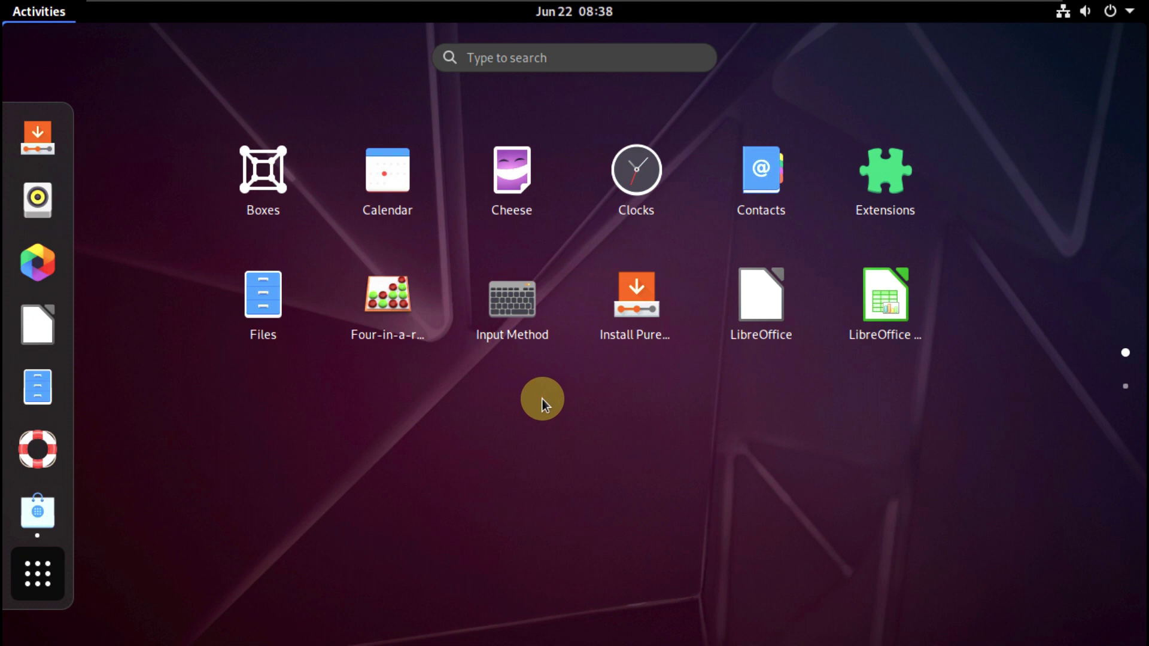
{"action": "scroll", "coordinate": [541, 326], "scroll_direction": "down", "scroll_amount": 1}
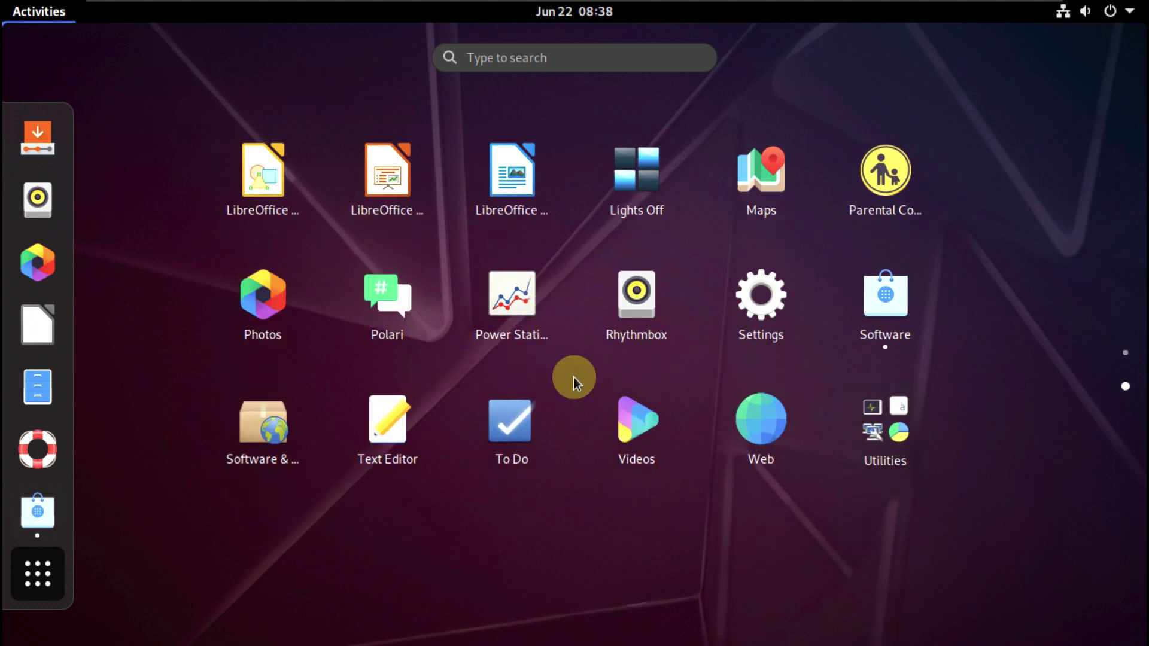
{"action": "left_click", "coordinate": [906, 415]}
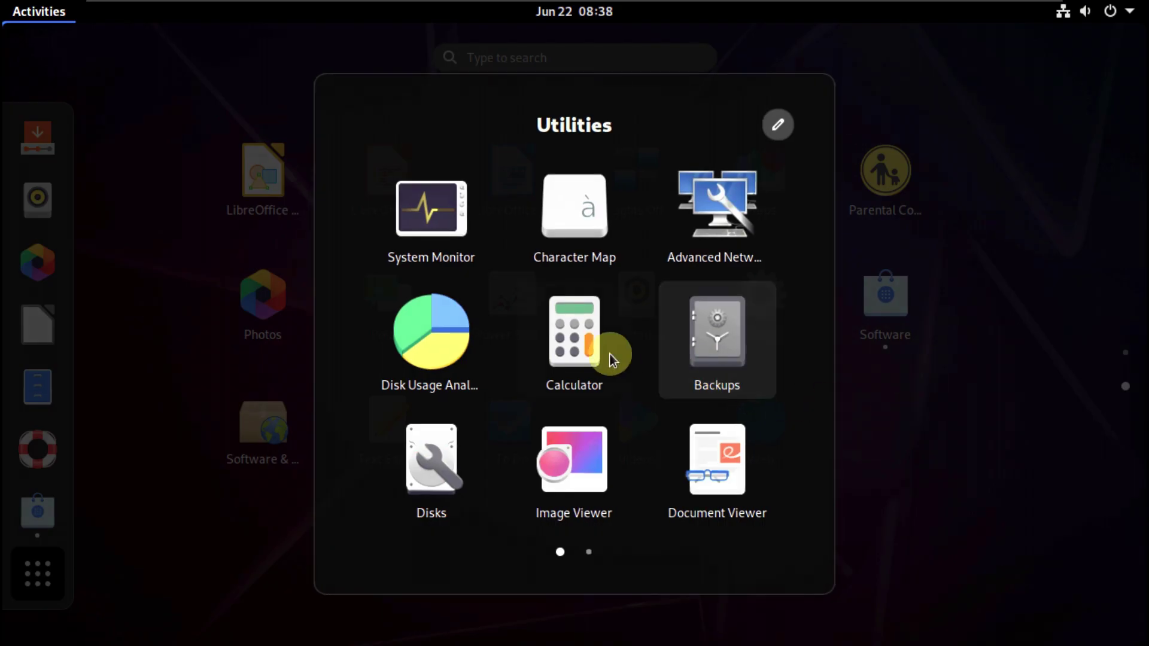
{"action": "left_click", "coordinate": [438, 238]}
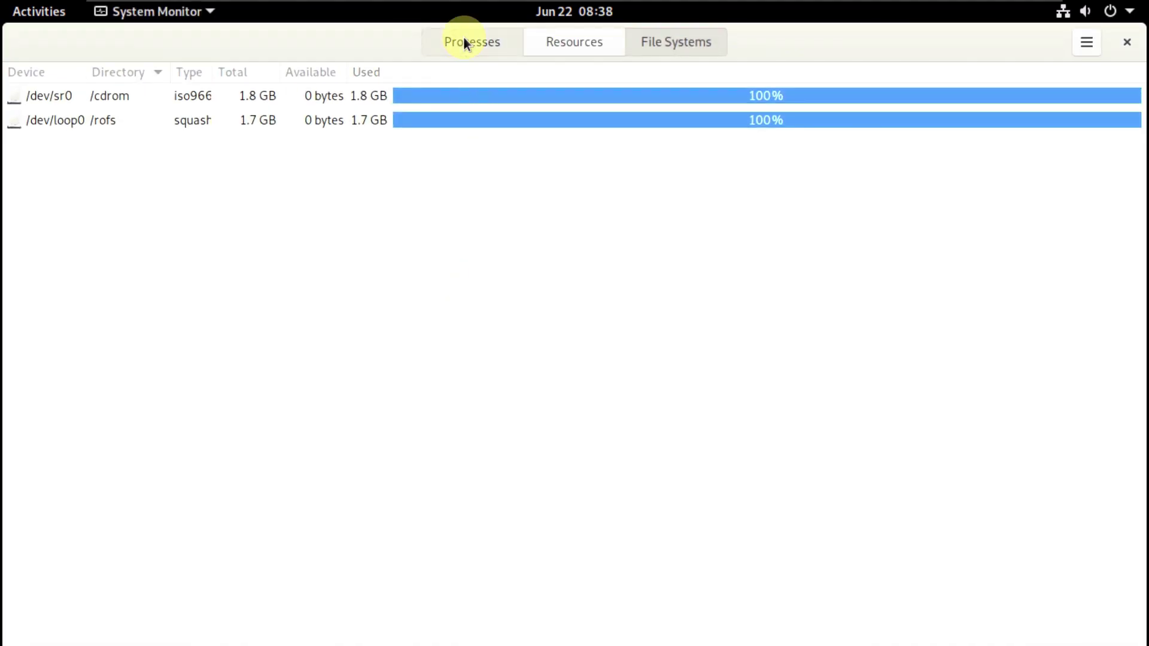
Step: Examine the full list of running processes, the resource history graphs and the file systems in System Monitor
{"action": "left_click", "coordinate": [464, 40]}
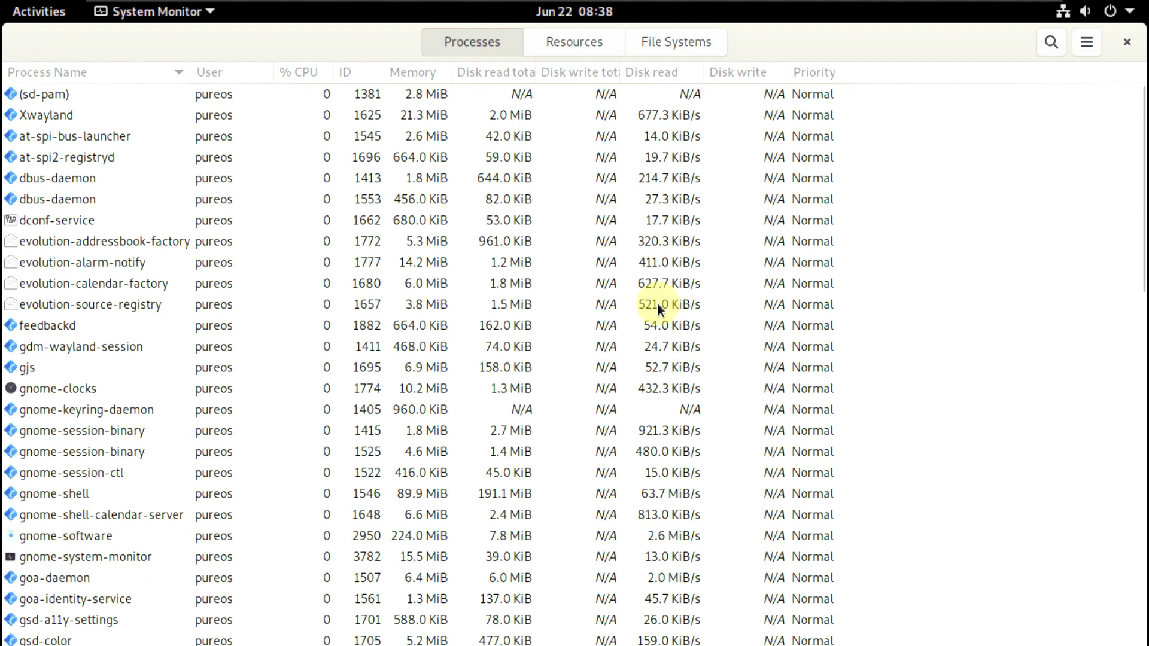
{"action": "scroll", "coordinate": [657, 303], "scroll_direction": "down", "scroll_amount": 5}
{"action": "scroll", "coordinate": [657, 302], "scroll_direction": "down", "scroll_amount": 5}
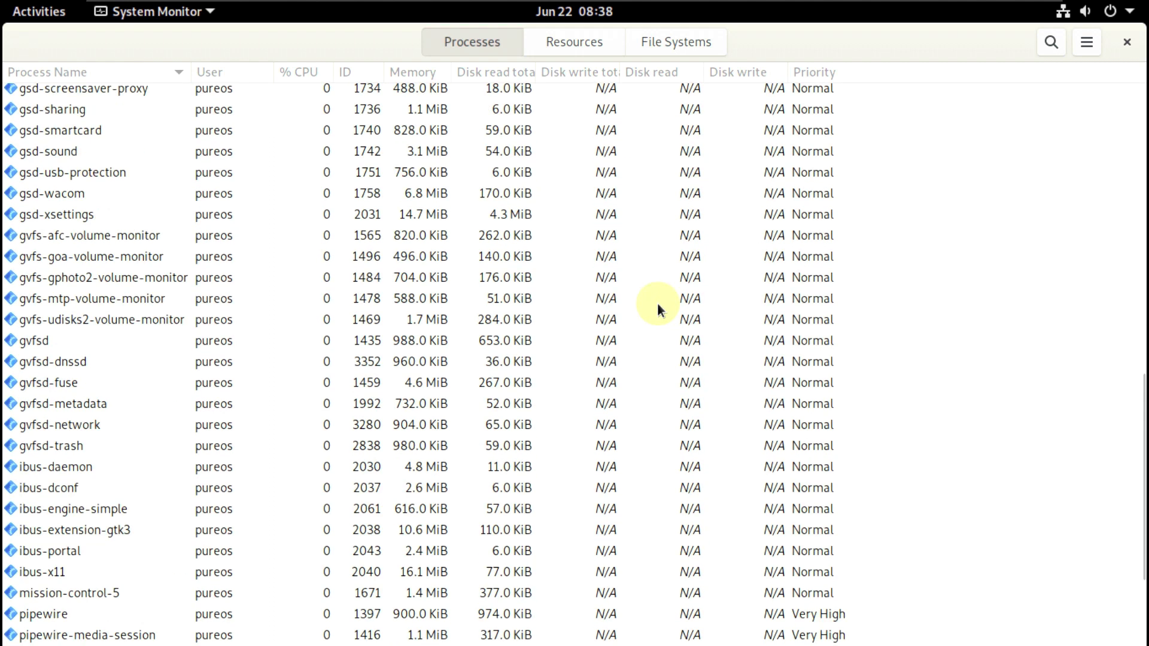
{"action": "scroll", "coordinate": [657, 302], "scroll_direction": "down", "scroll_amount": 1}
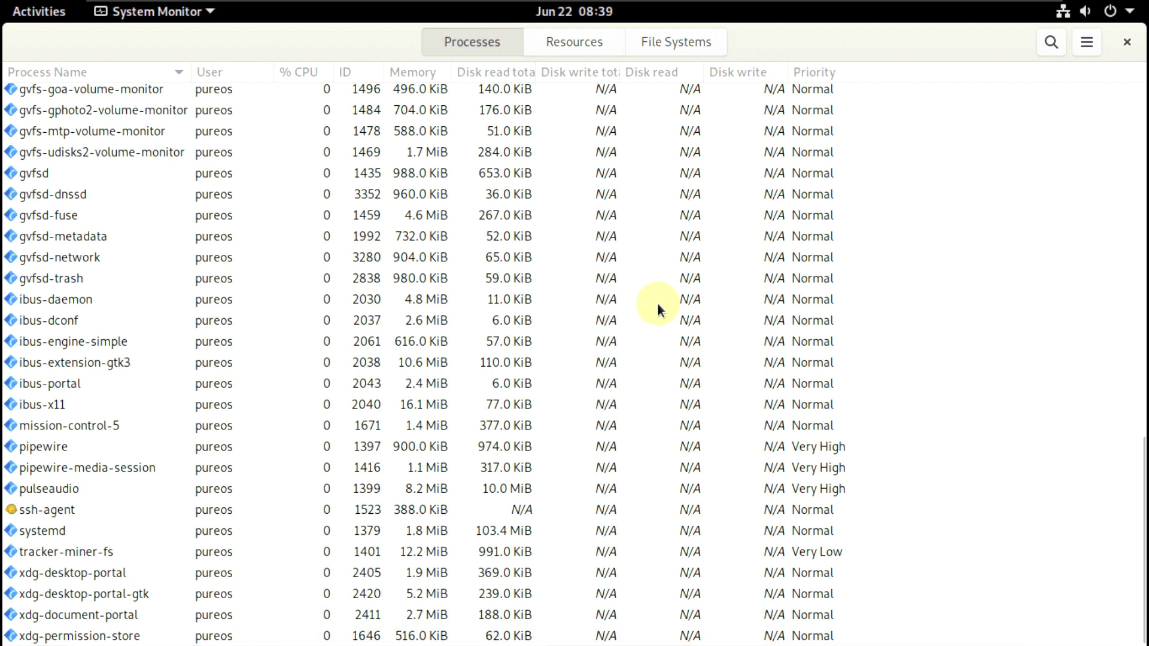
{"action": "left_click", "coordinate": [563, 51]}
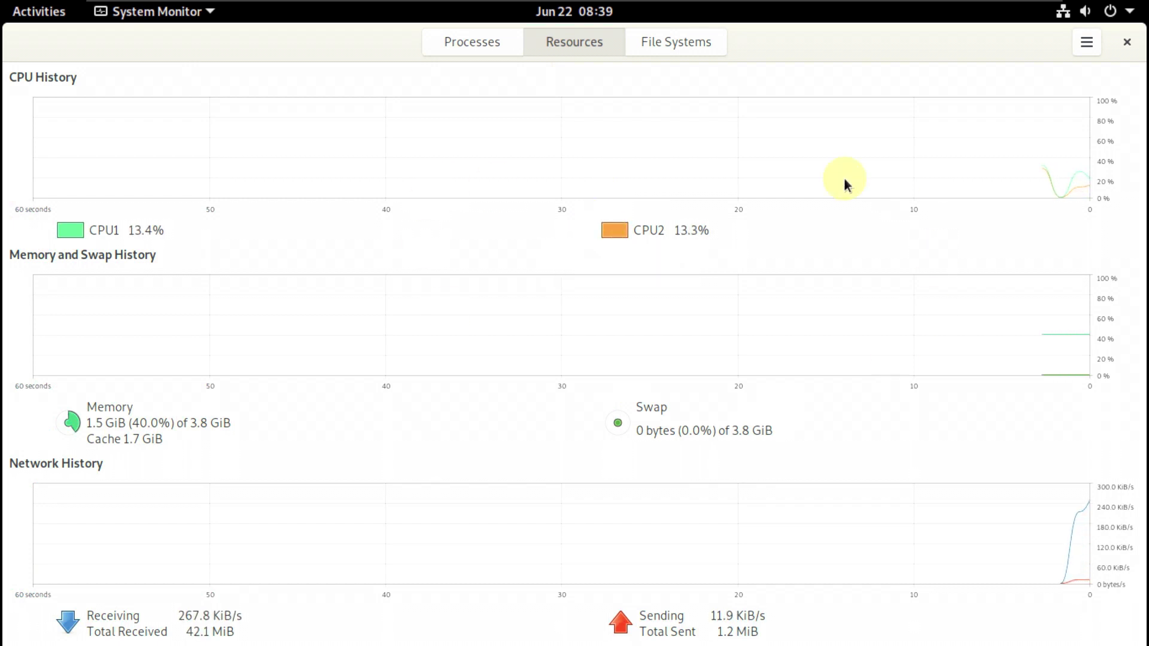
{"action": "left_click", "coordinate": [659, 45]}
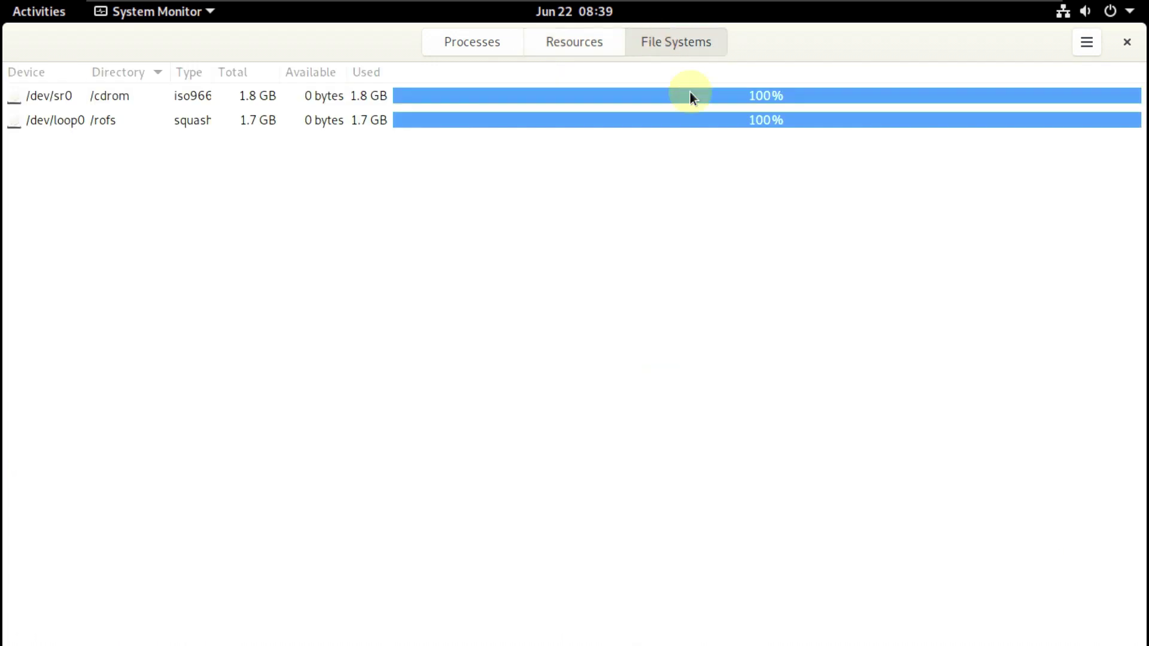
Step: Close System Monitor and the remaining Software window
{"action": "left_click", "coordinate": [1117, 45]}
{"action": "left_click_drag", "start_coordinate": [975, 174], "coordinate": [853, 80]}
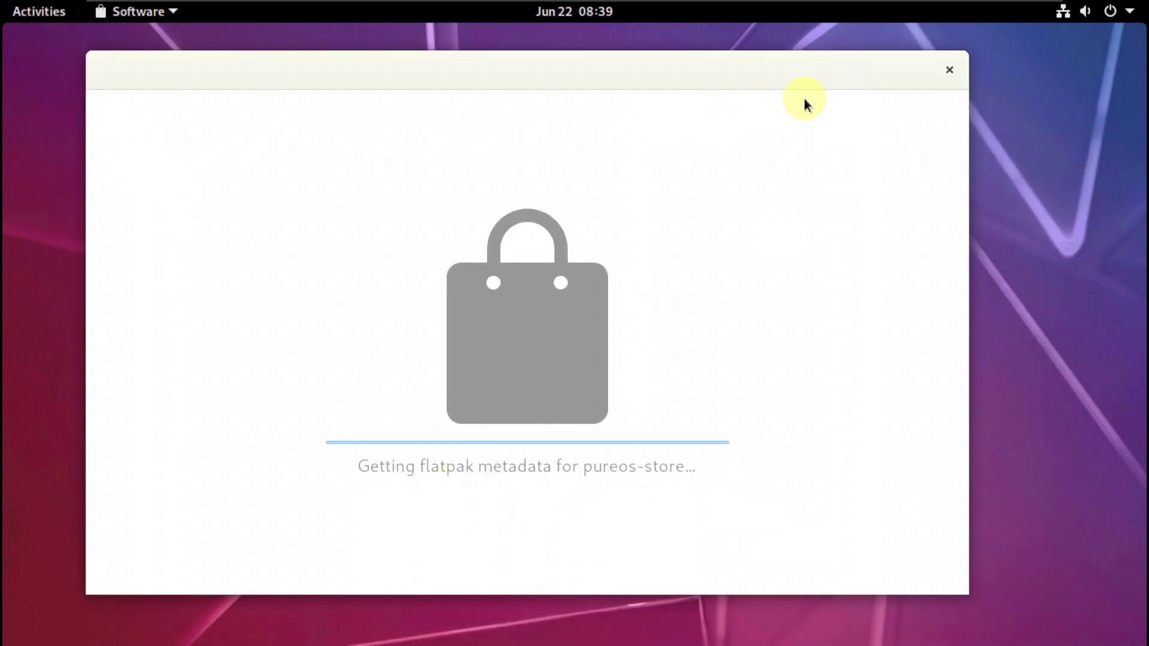
{"action": "left_click", "coordinate": [964, 70]}
Step: Power off the live system and confirm the shutdown
{"action": "left_click", "coordinate": [1113, 12]}
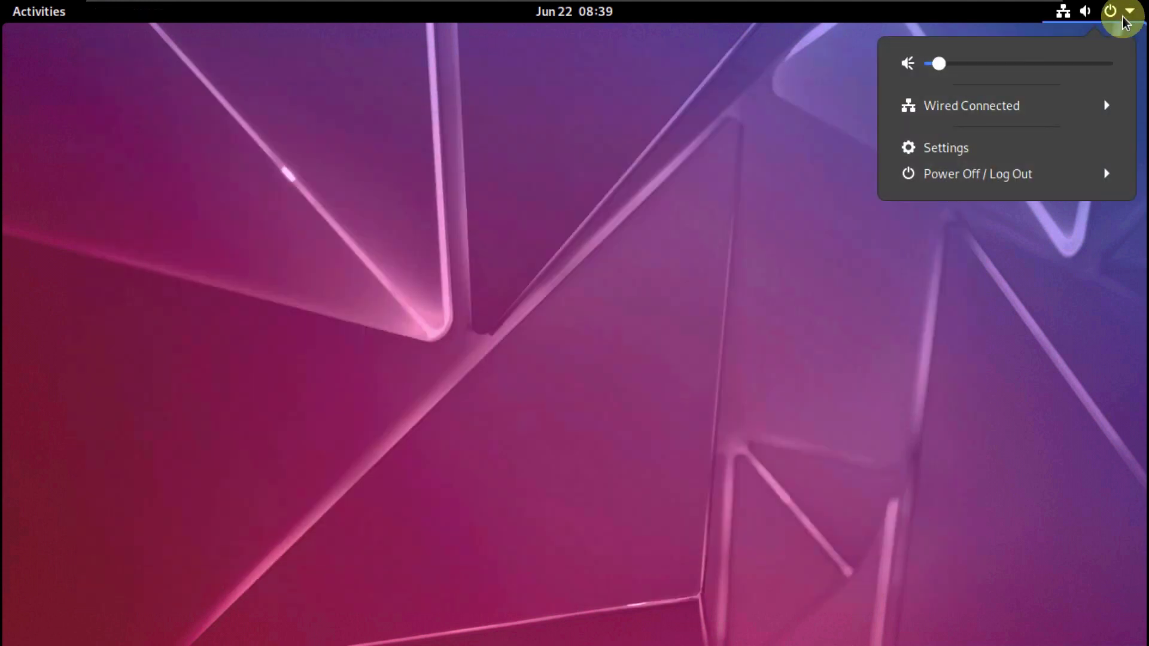
{"action": "left_click", "coordinate": [1029, 174]}
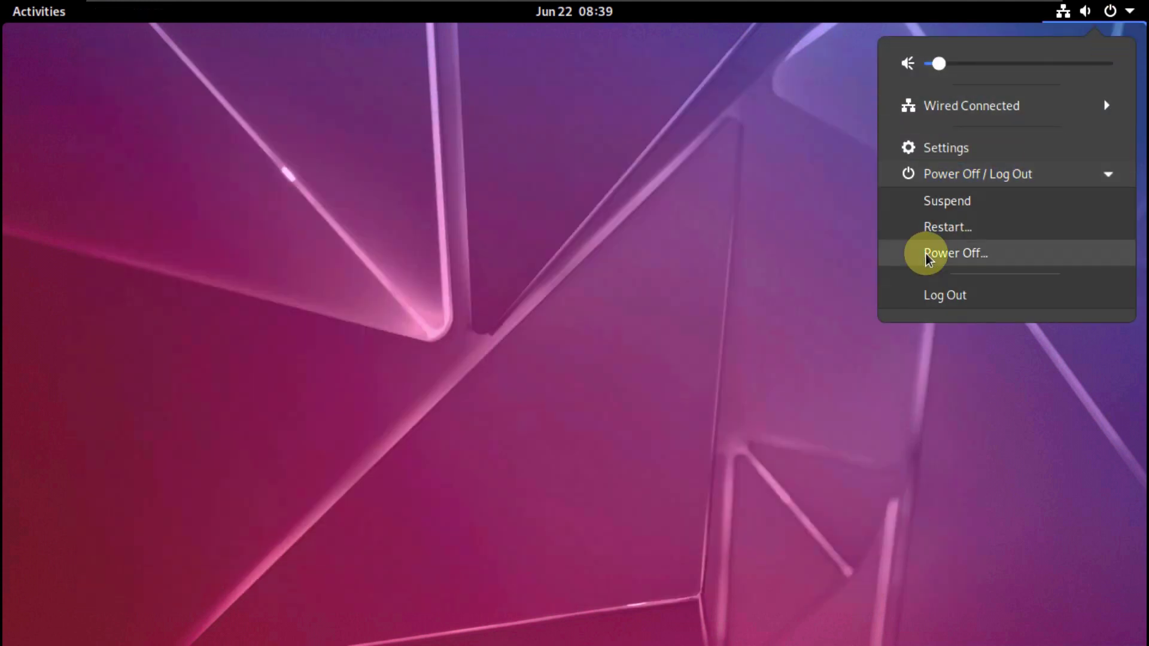
{"action": "left_click", "coordinate": [928, 253]}
{"action": "left_click", "coordinate": [710, 370]}
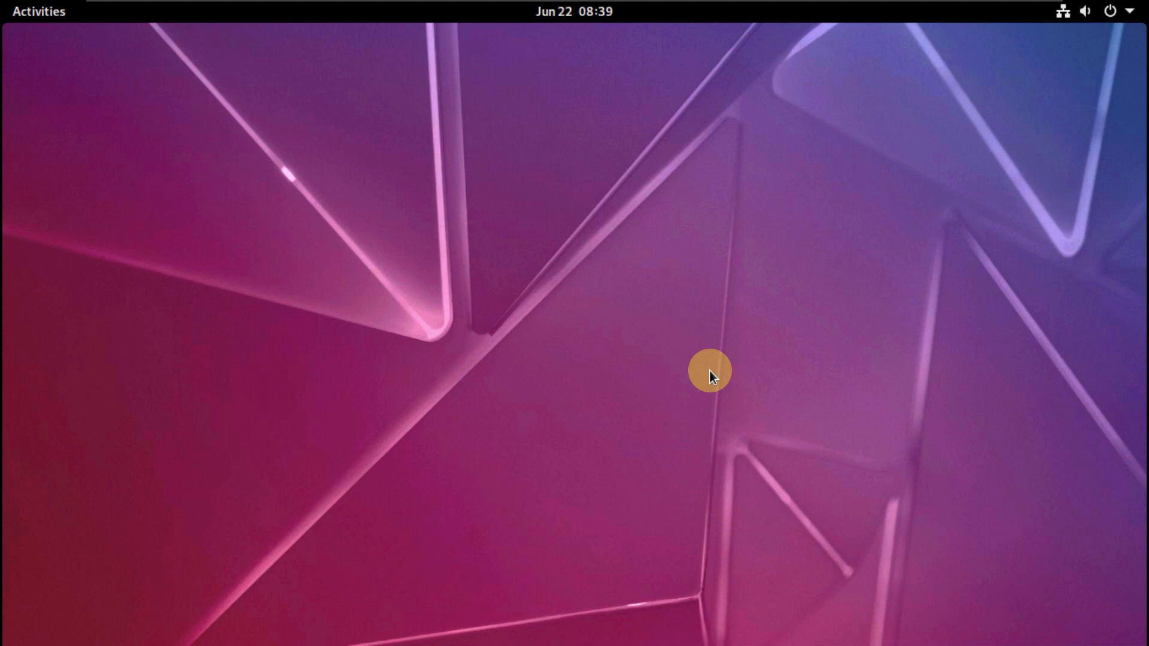